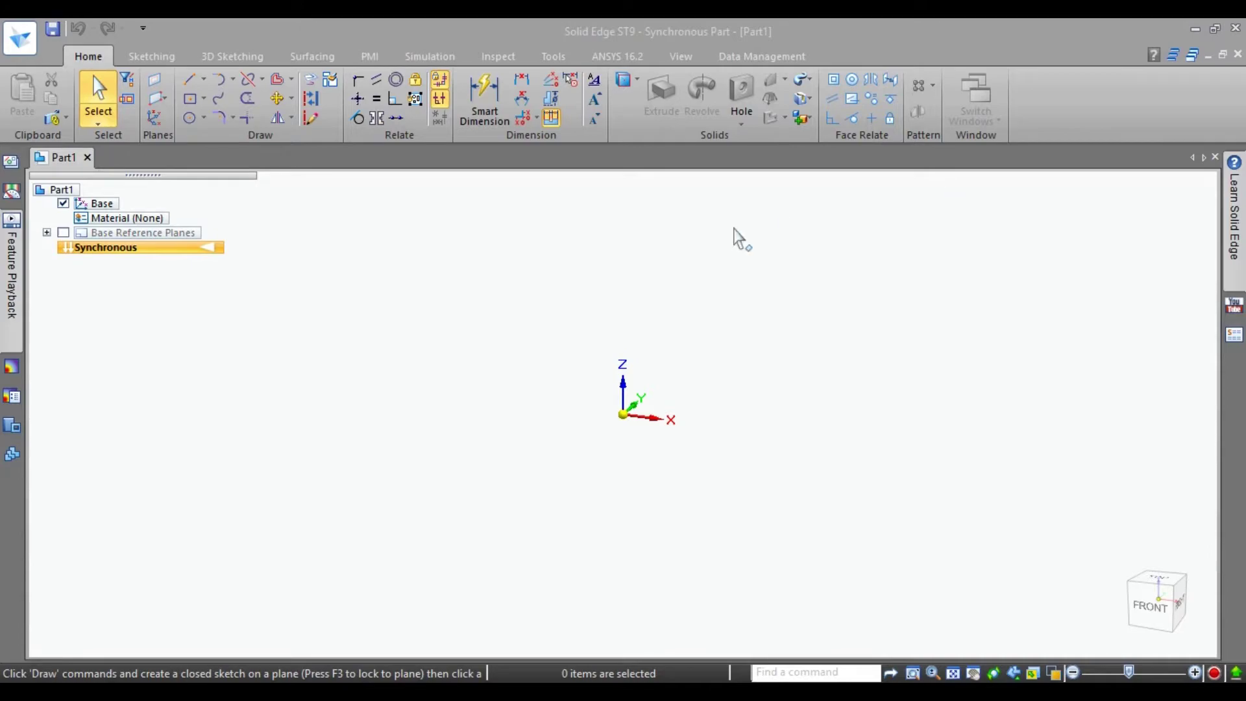
Step: Switch to the reference drawing in Adobe Acrobat Reader and examine the plate's dimensions
{"action": "left_click", "coordinate": [620, 679]}
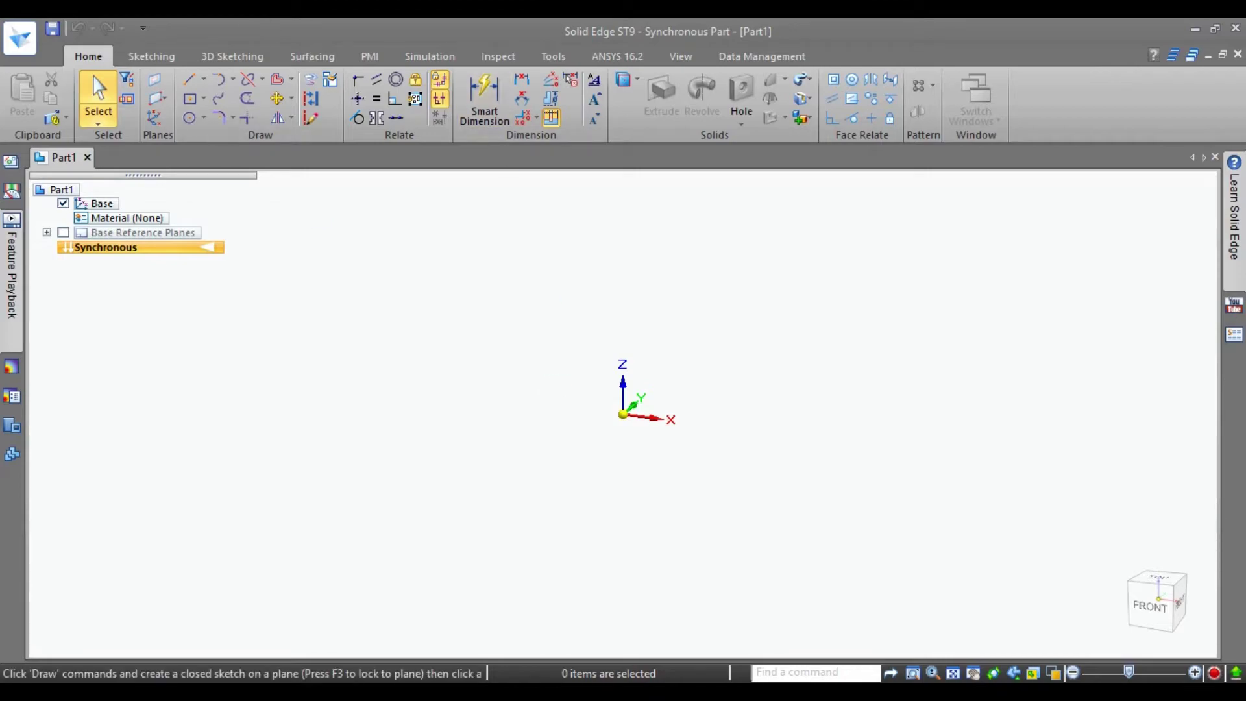
{"action": "mouse_move", "coordinate": [603, 691]}
{"action": "left_click", "coordinate": [604, 622]}
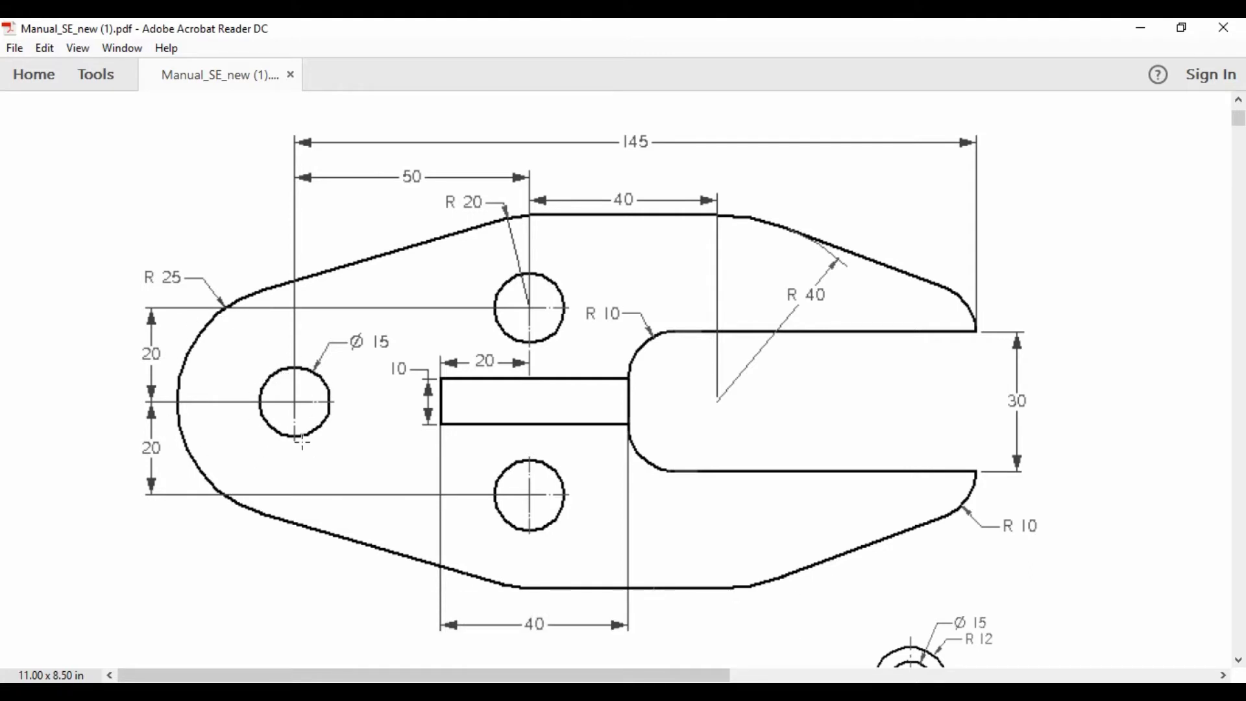
{"action": "mouse_move", "coordinate": [530, 488]}
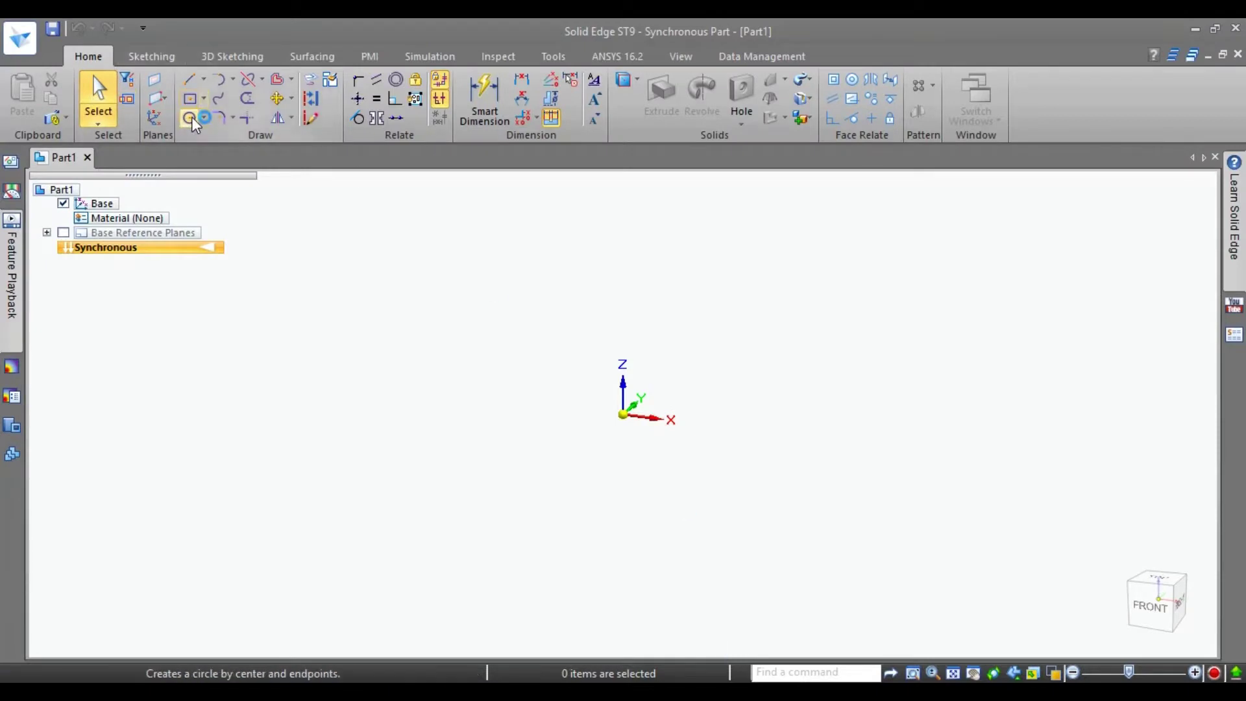
Step: Sketch a 50 mm diameter circle centred on the origin, locked to the front XZ plane and viewed face-on
{"action": "left_click", "coordinate": [192, 117]}
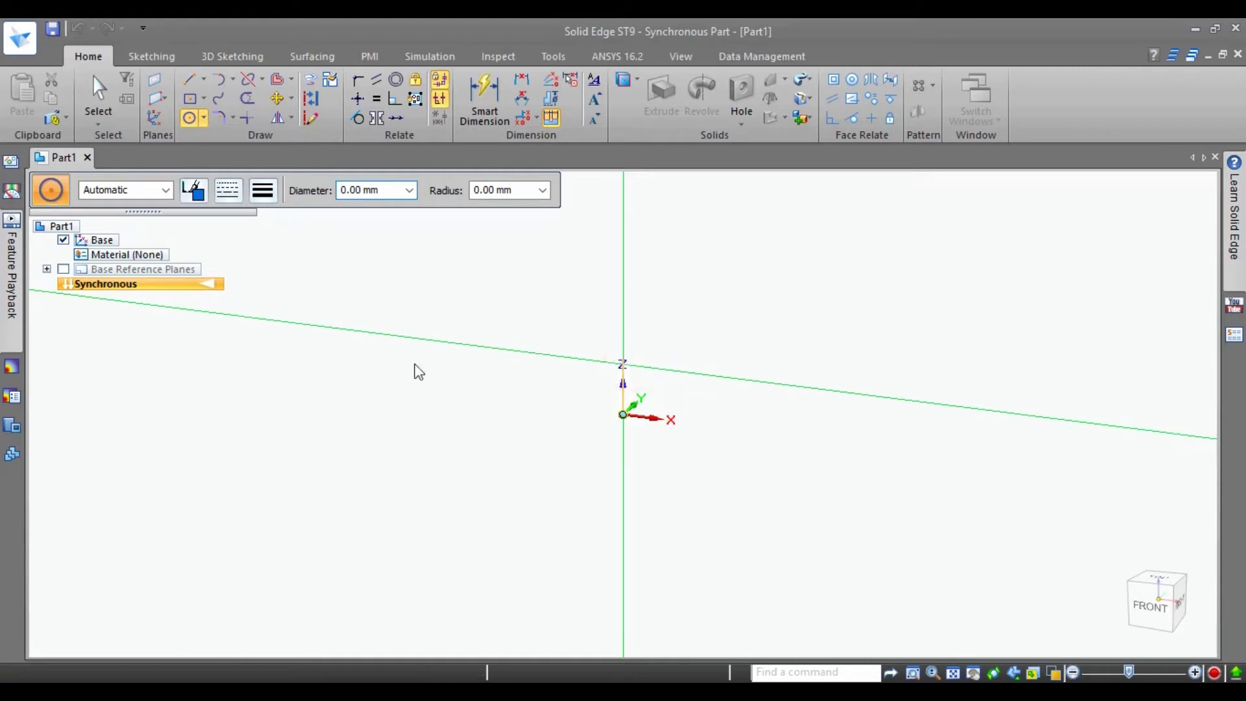
{"action": "key", "text": "F3"}
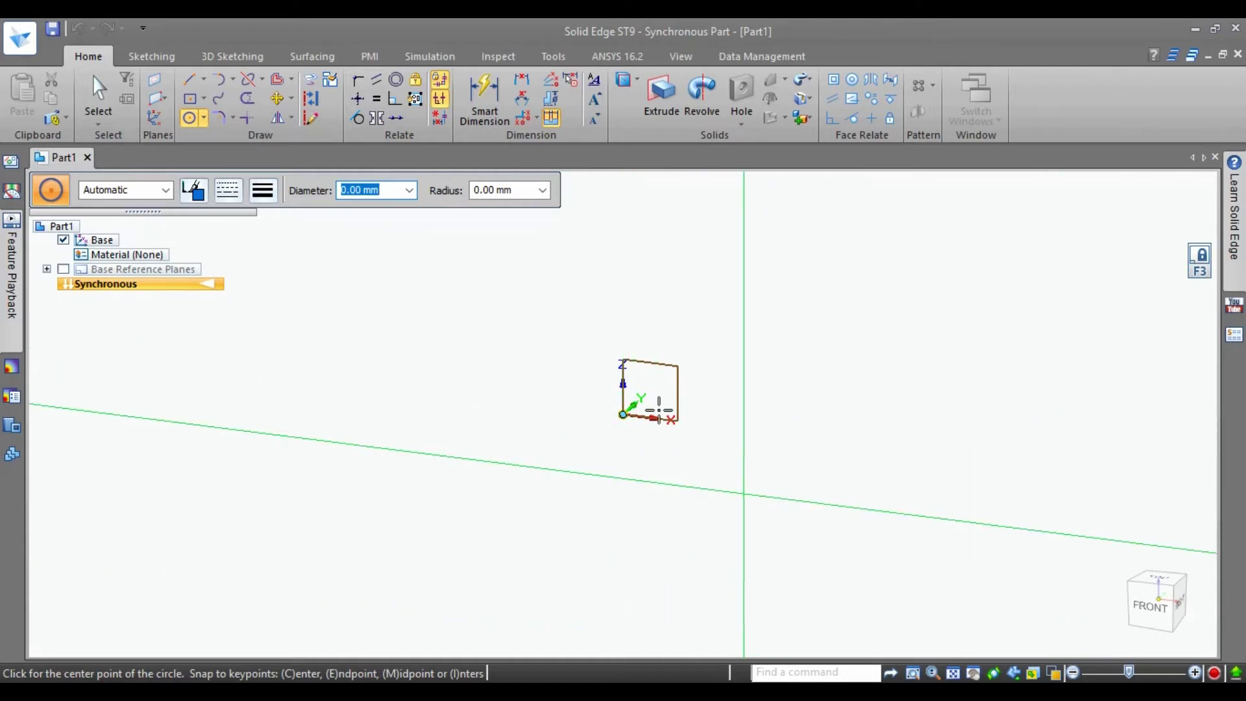
{"action": "left_click", "coordinate": [1013, 672]}
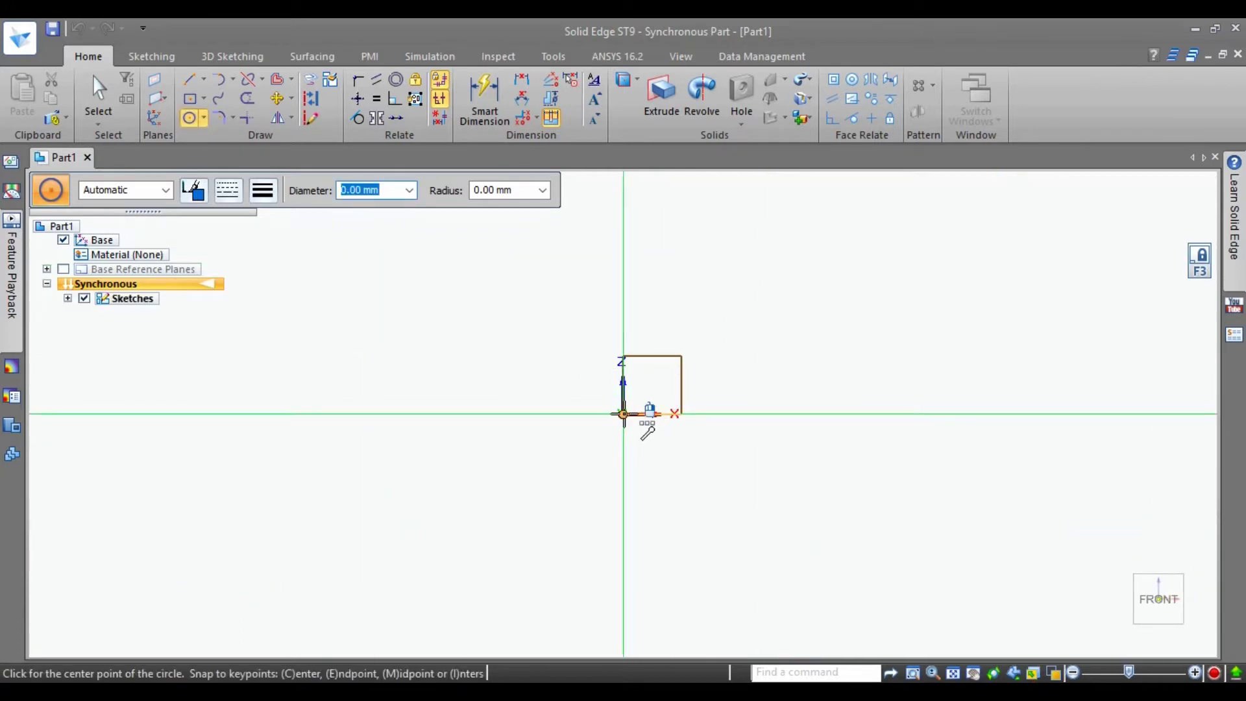
{"action": "left_click", "coordinate": [623, 414]}
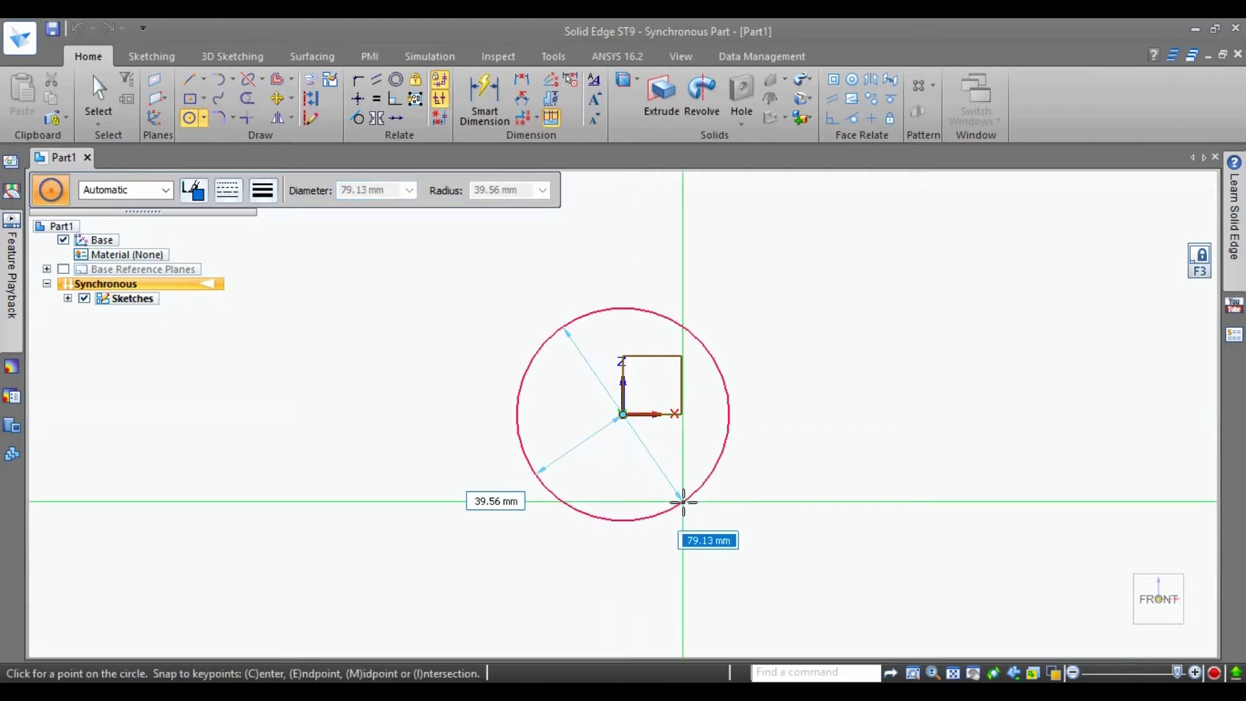
{"action": "type", "text": "50"}
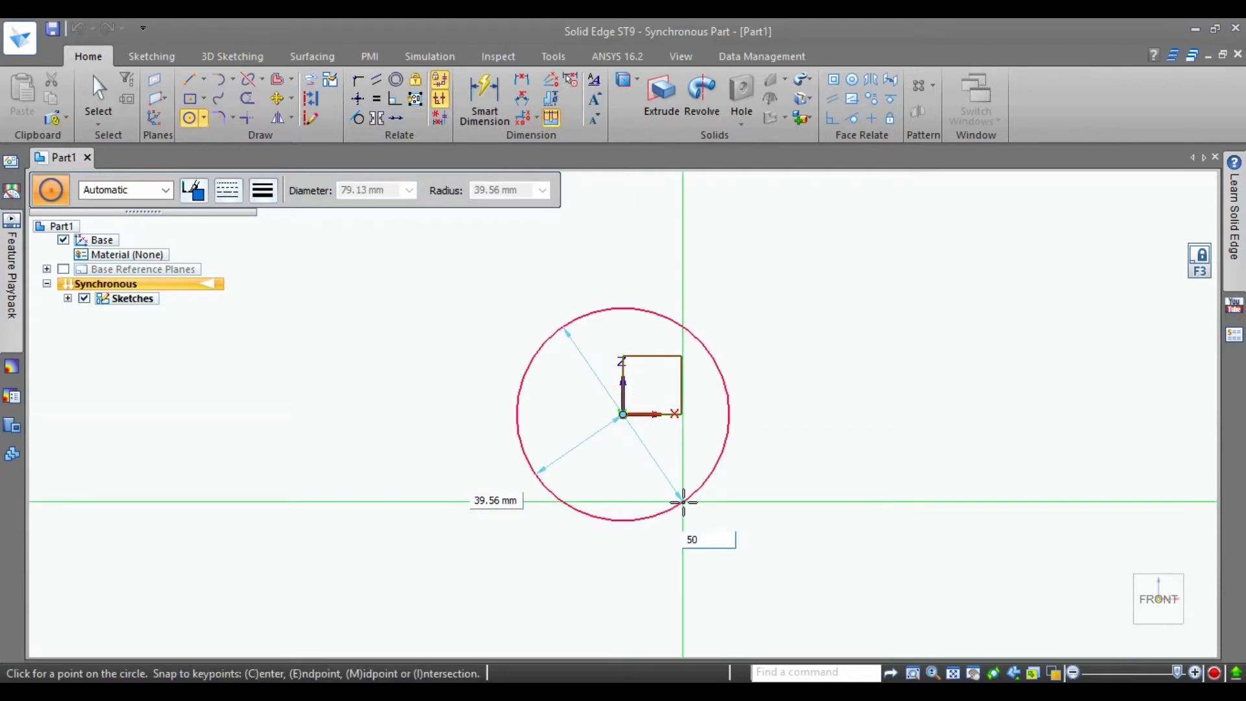
{"action": "key", "text": "Tab"}
{"action": "key", "text": "Return"}
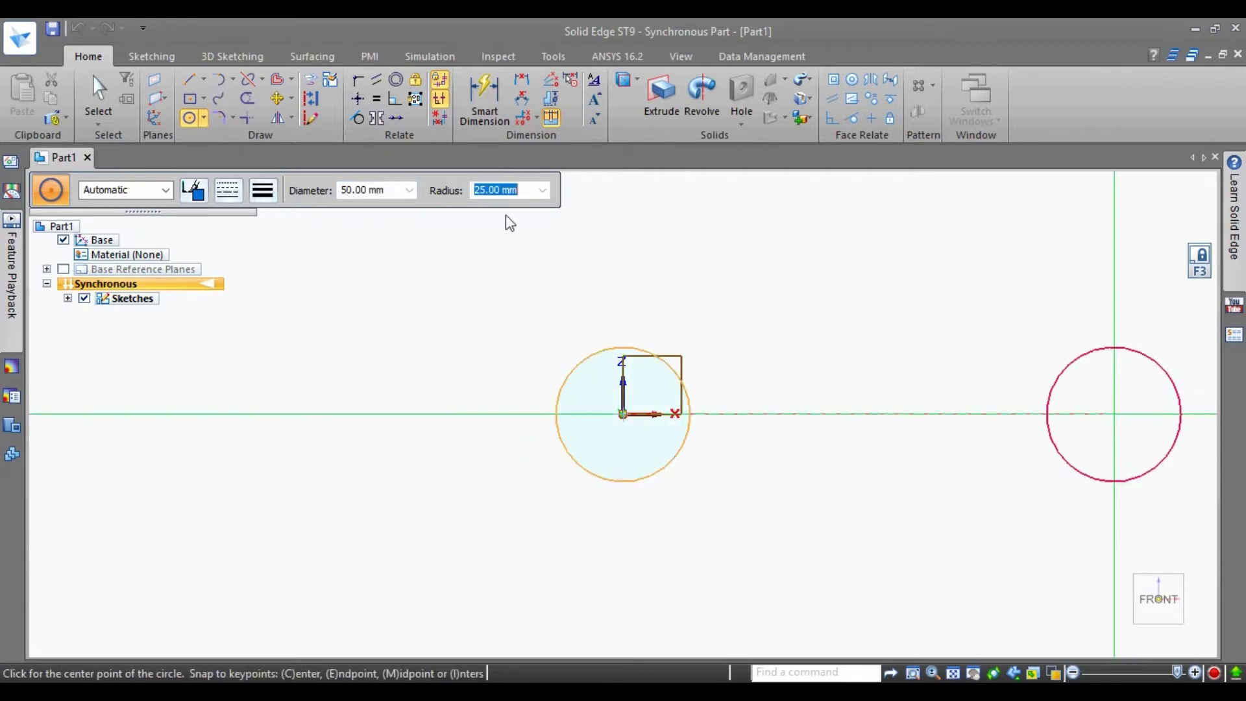
Step: Draw a concentric 15 mm diameter circle at the origin inside the large circle
{"action": "left_click", "coordinate": [374, 190]}
{"action": "type", "text": "15"}
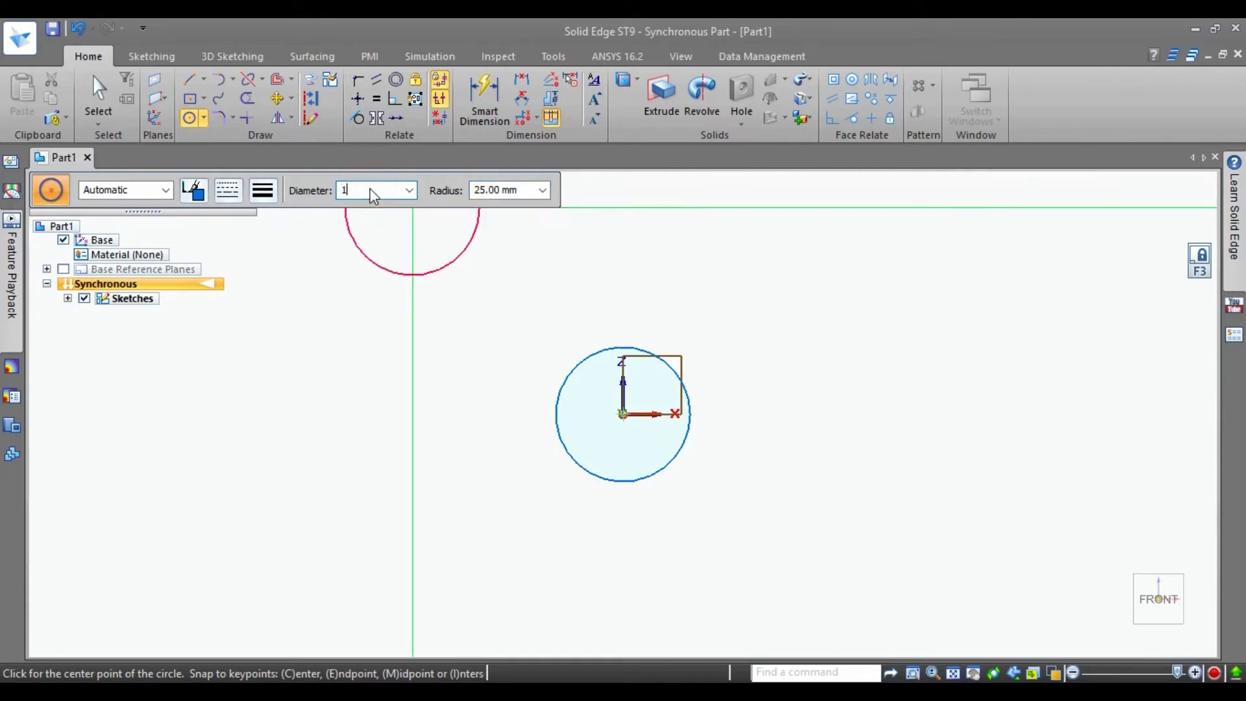
{"action": "key", "text": "Tab"}
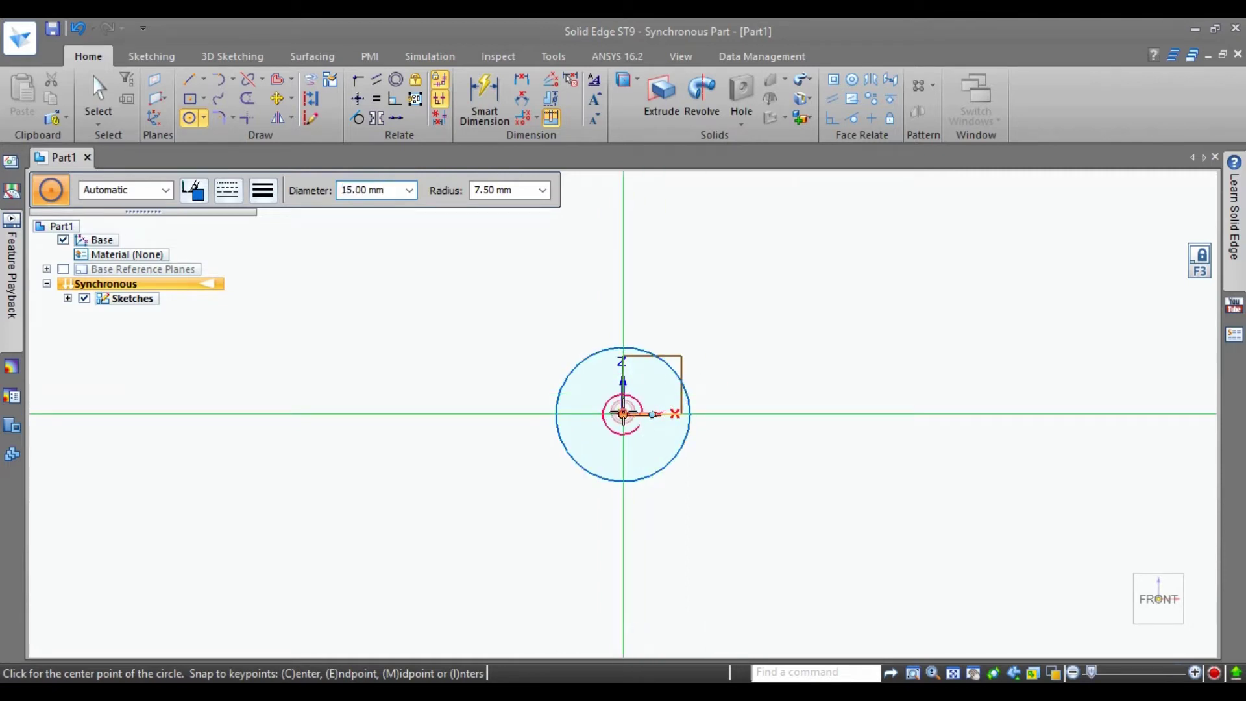
{"action": "left_click", "coordinate": [623, 414]}
{"action": "left_click", "coordinate": [1014, 672]}
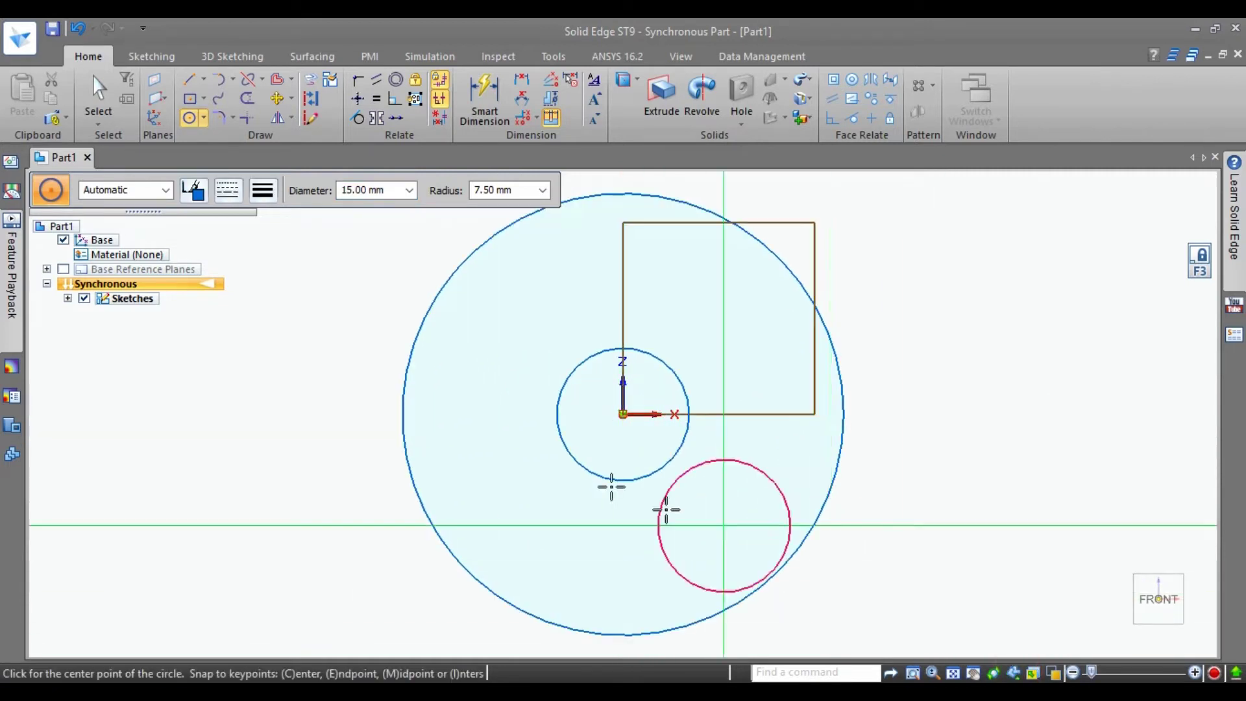
{"action": "scroll", "coordinate": [709, 522], "scroll_direction": "down", "scroll_amount": 3}
{"action": "left_click", "coordinate": [93, 84]}
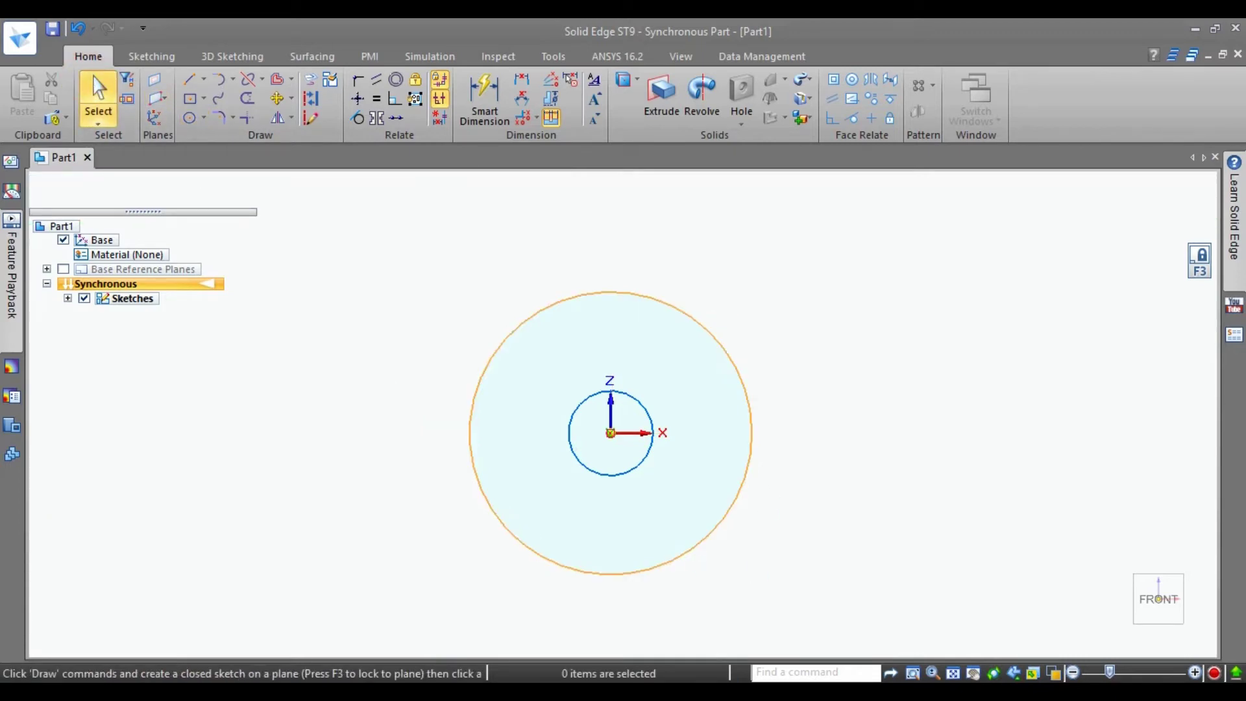
Step: Draw two vertically aligned 15 mm circles about 48 mm along X from the origin, about 19 mm above and below the X axis
{"action": "key", "text": "alt+Tab"}
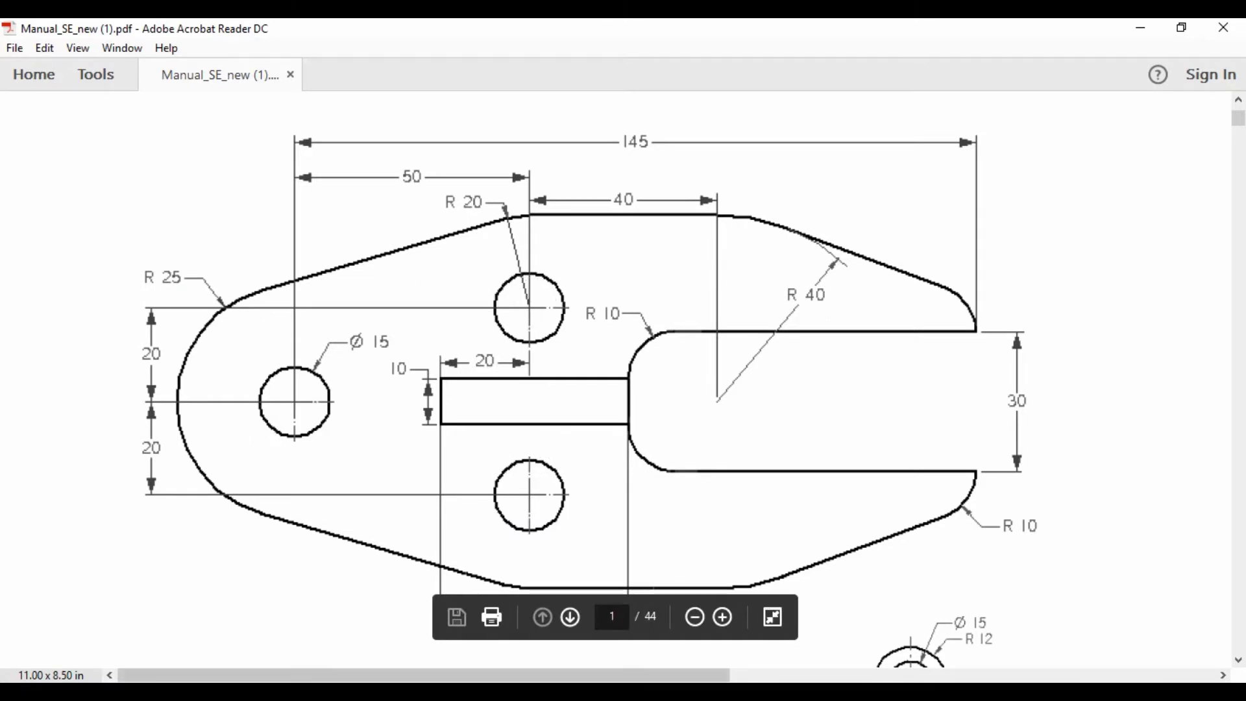
{"action": "key", "text": "alt+Tab"}
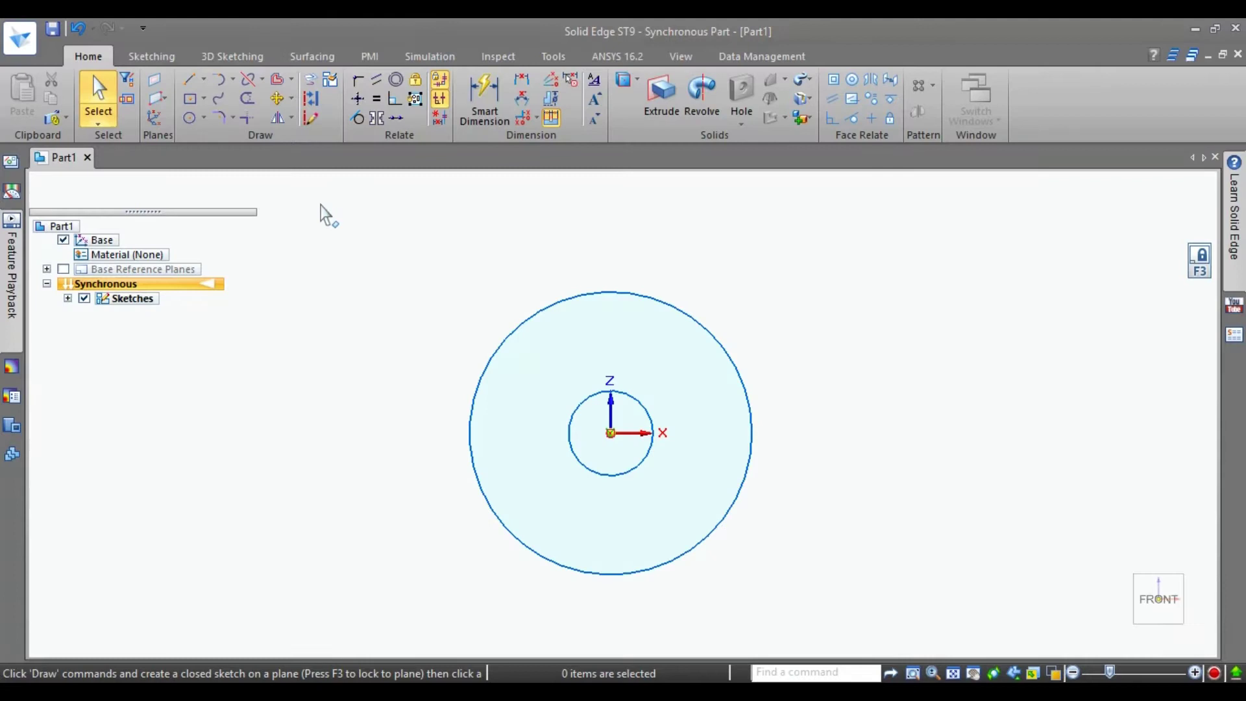
{"action": "left_click", "coordinate": [189, 117]}
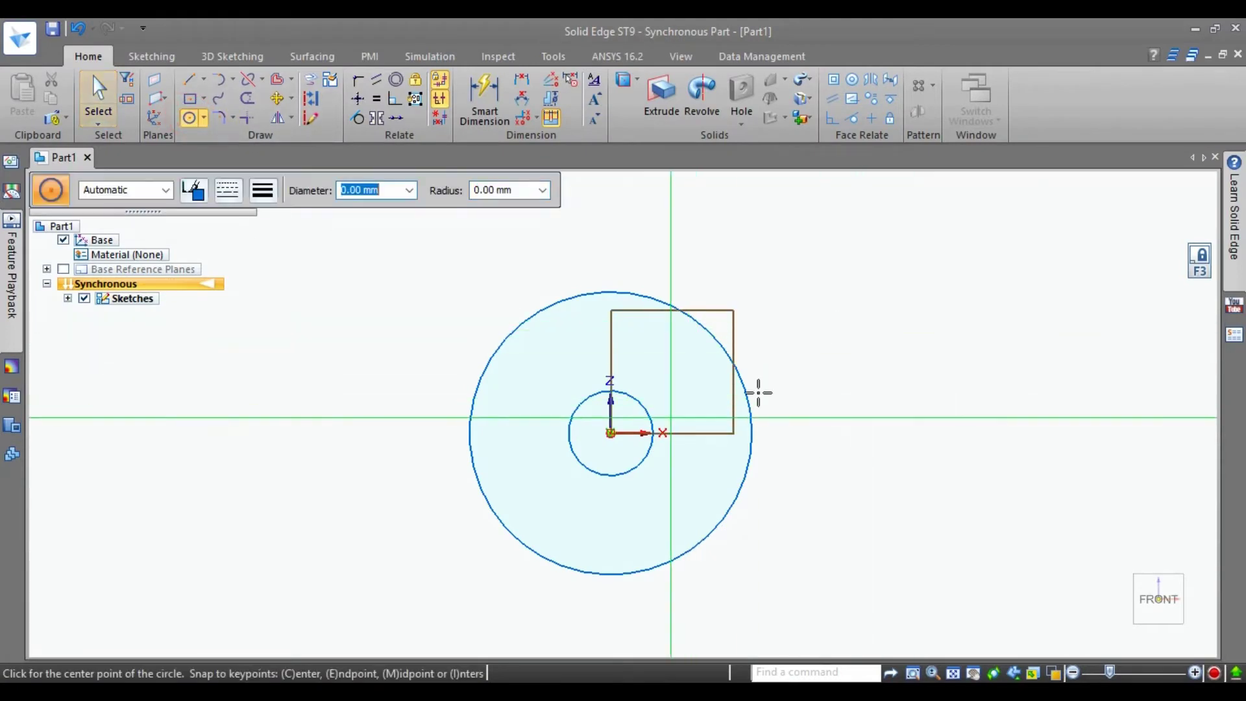
{"action": "left_click", "coordinate": [881, 329]}
{"action": "type", "text": "15"}
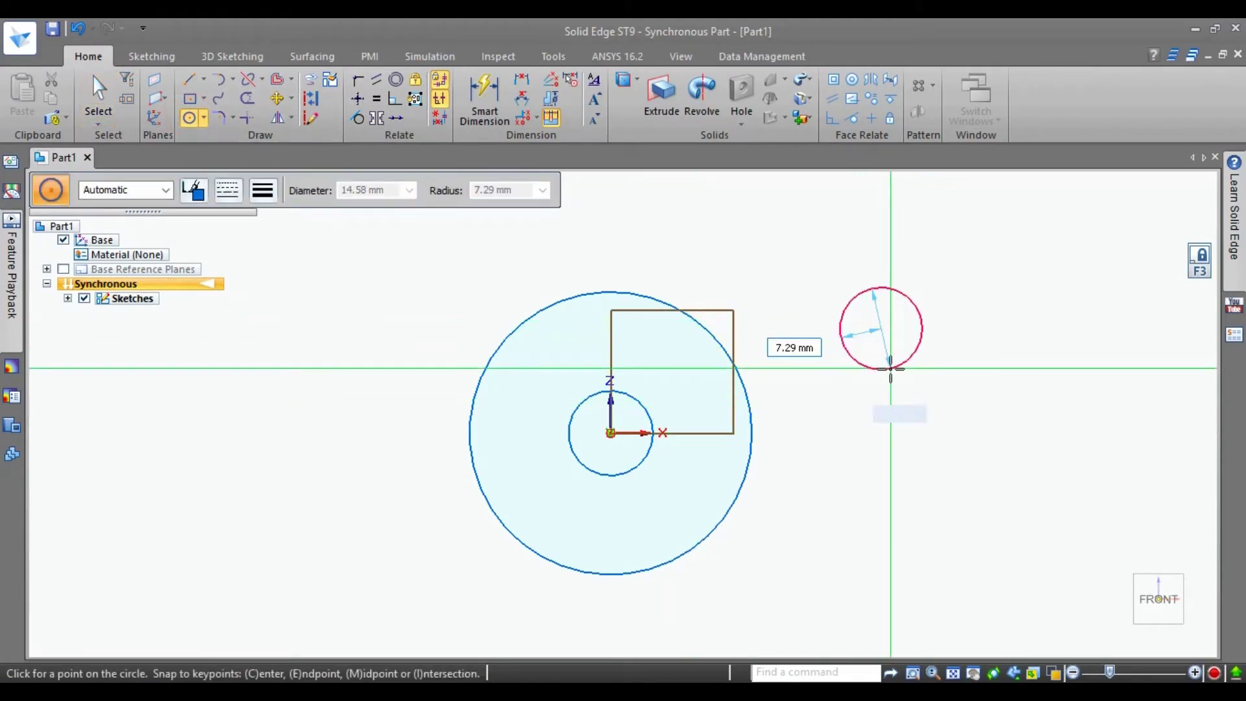
{"action": "key", "text": "Return"}
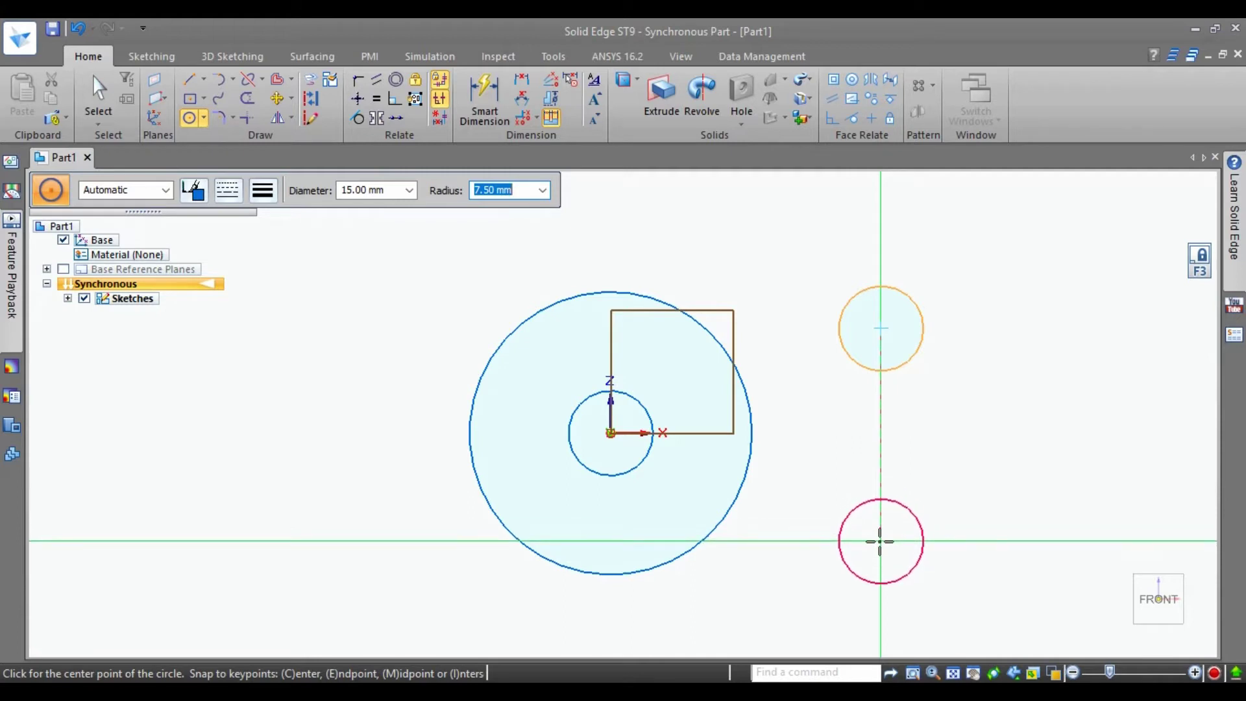
{"action": "left_click", "coordinate": [880, 540]}
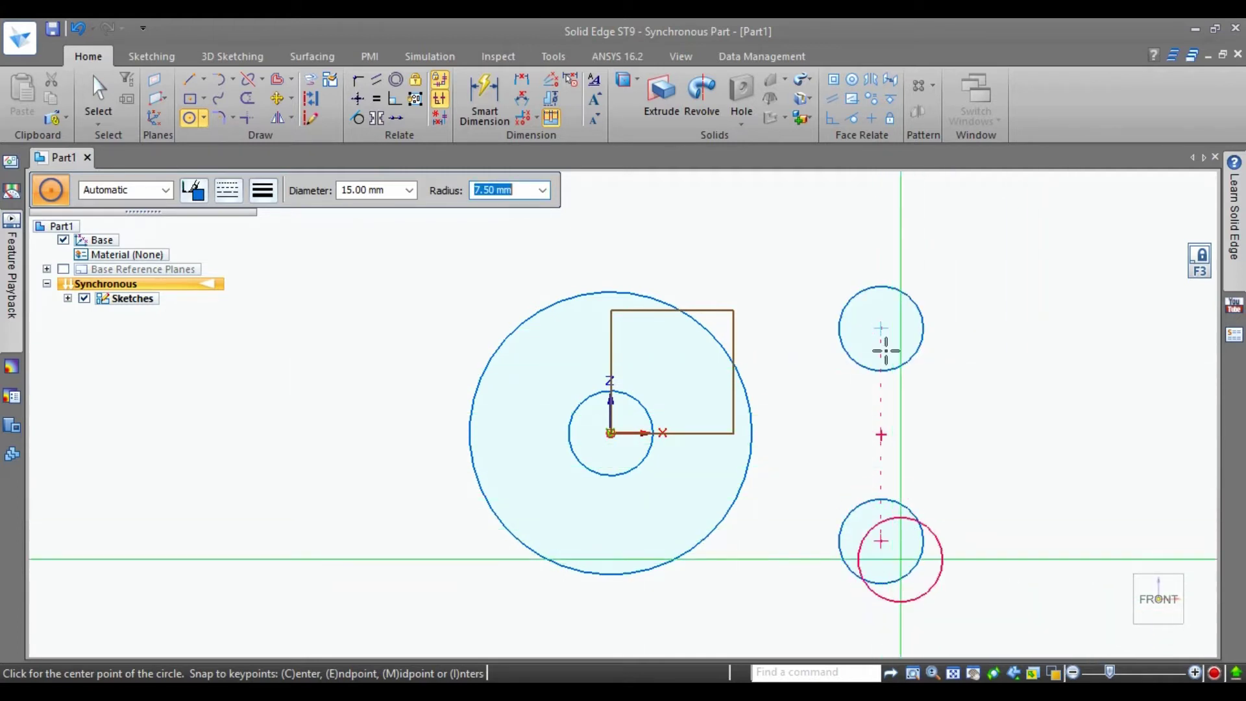
{"action": "left_click", "coordinate": [98, 88]}
{"action": "left_click", "coordinate": [99, 85]}
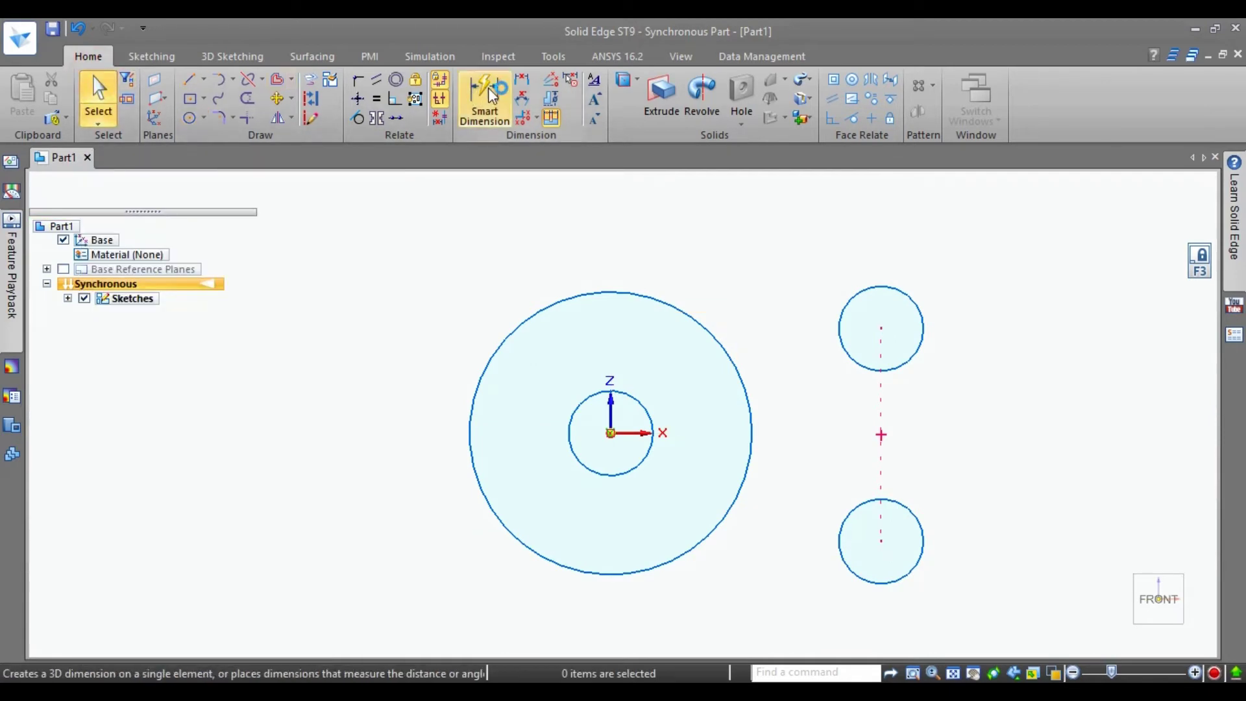
Step: Dimension the horizontal distance between the large circle's centre and the upper small circle's centre as 50 mm
{"action": "left_click", "coordinate": [903, 290]}
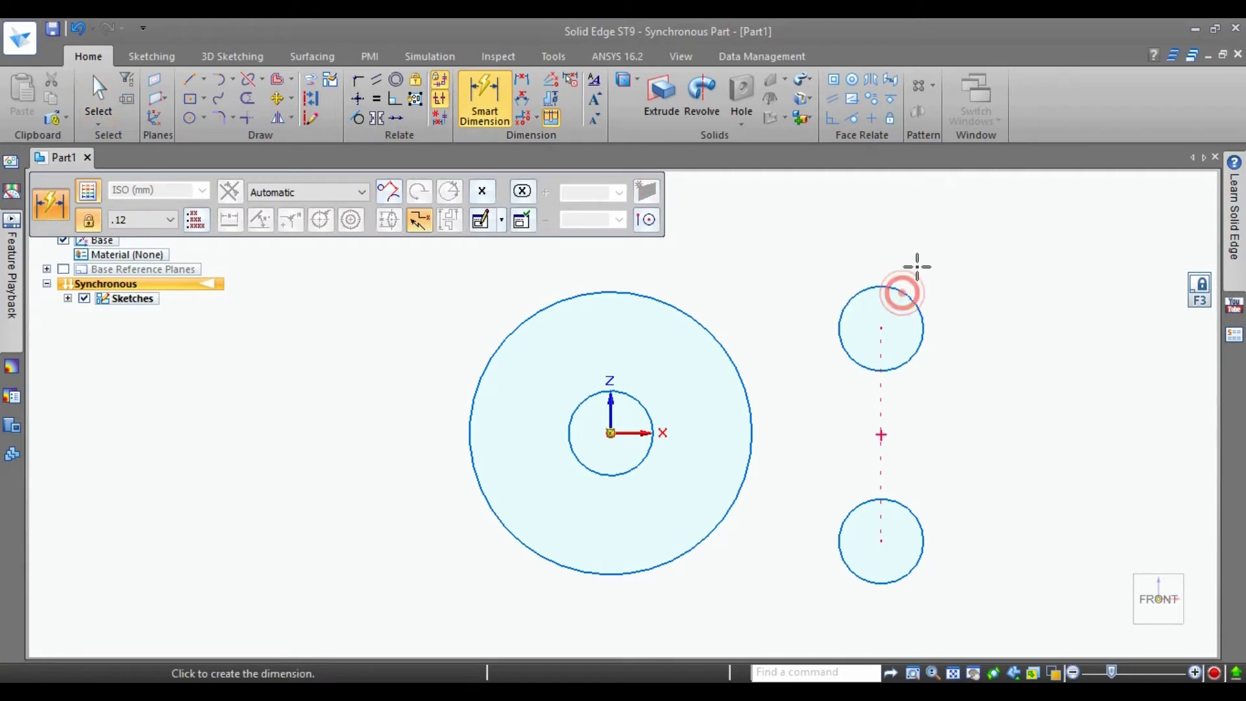
{"action": "left_click", "coordinate": [671, 297]}
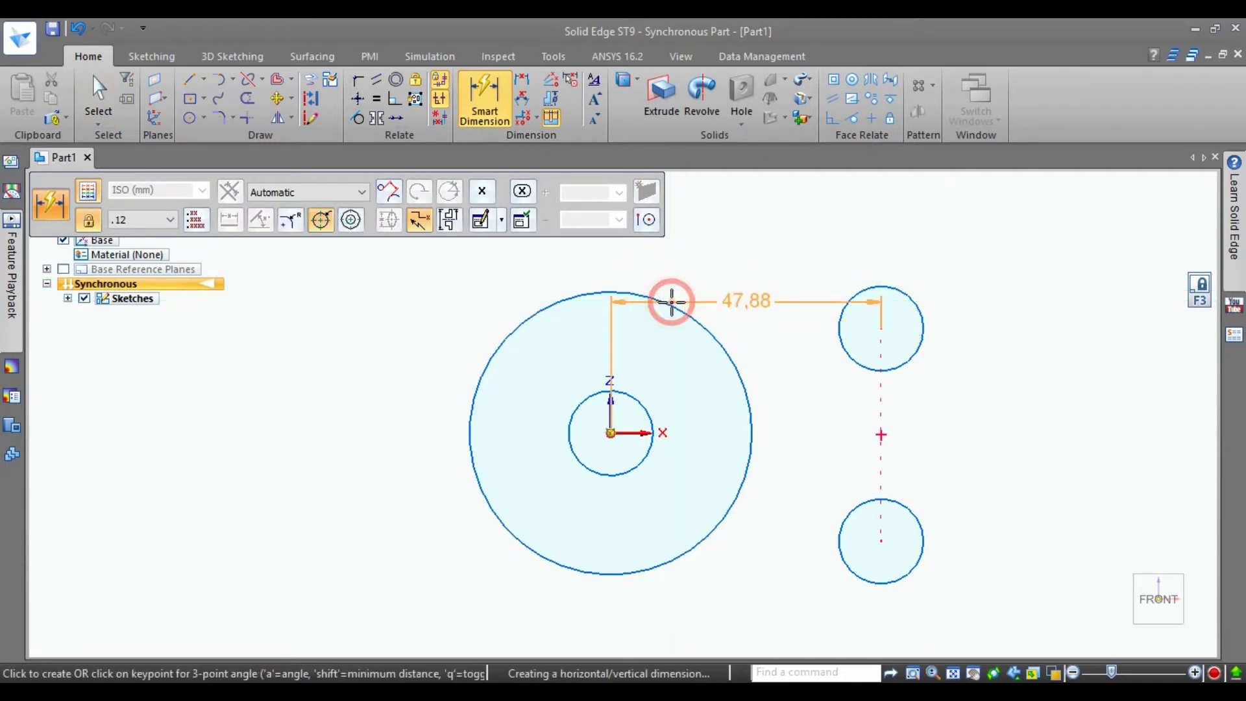
{"action": "left_click", "coordinate": [739, 225]}
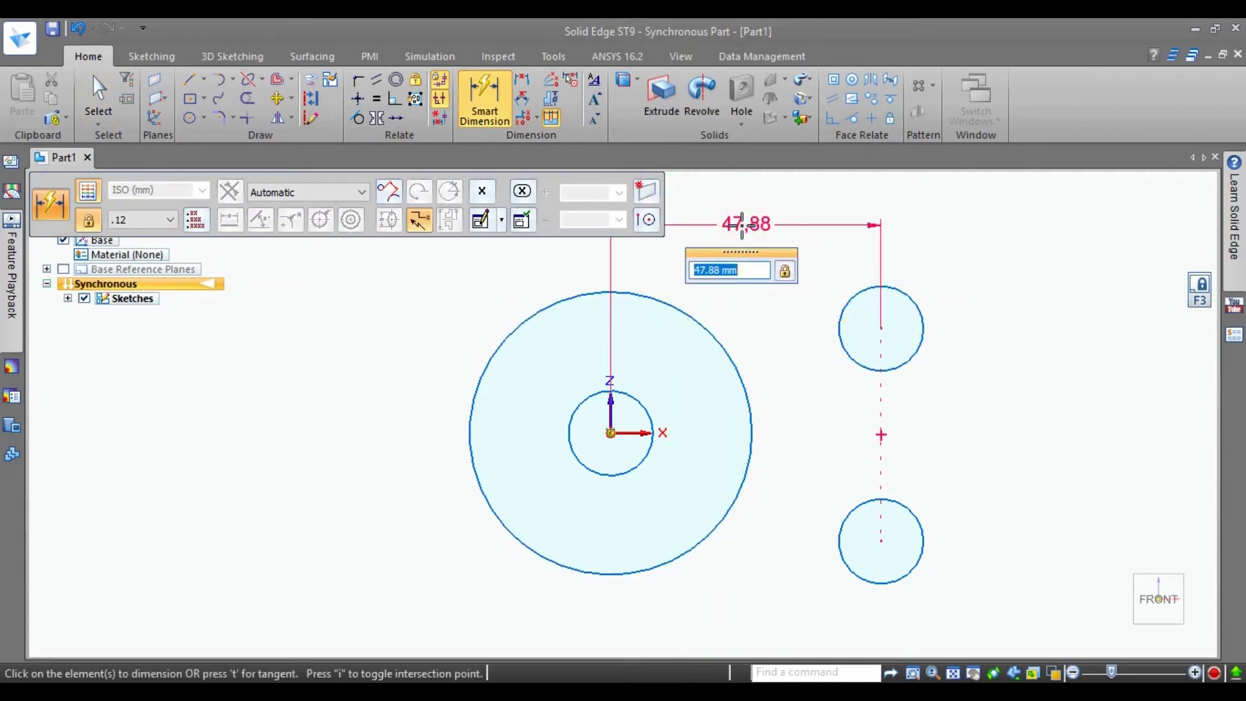
{"action": "type", "text": "50"}
{"action": "key", "text": "Return"}
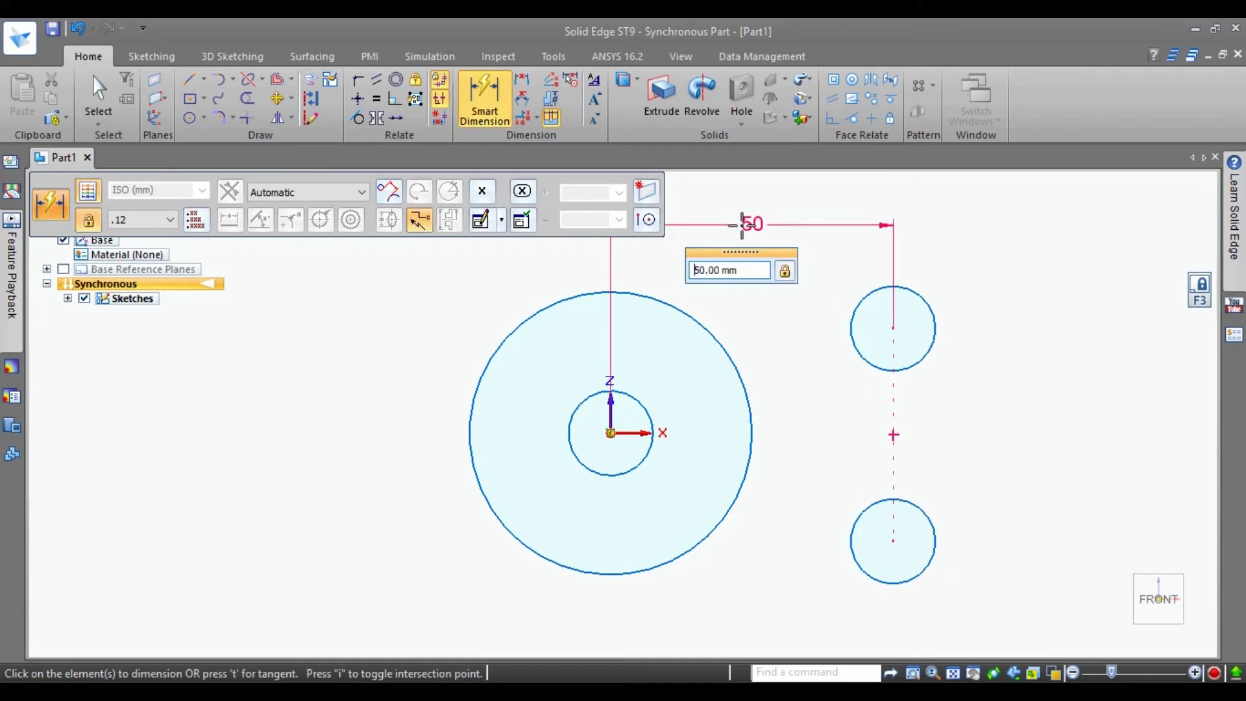
Step: Dimension the vertical distance from the large circle's centre to the upper small circle's centre as 20 mm
{"action": "left_click", "coordinate": [870, 290]}
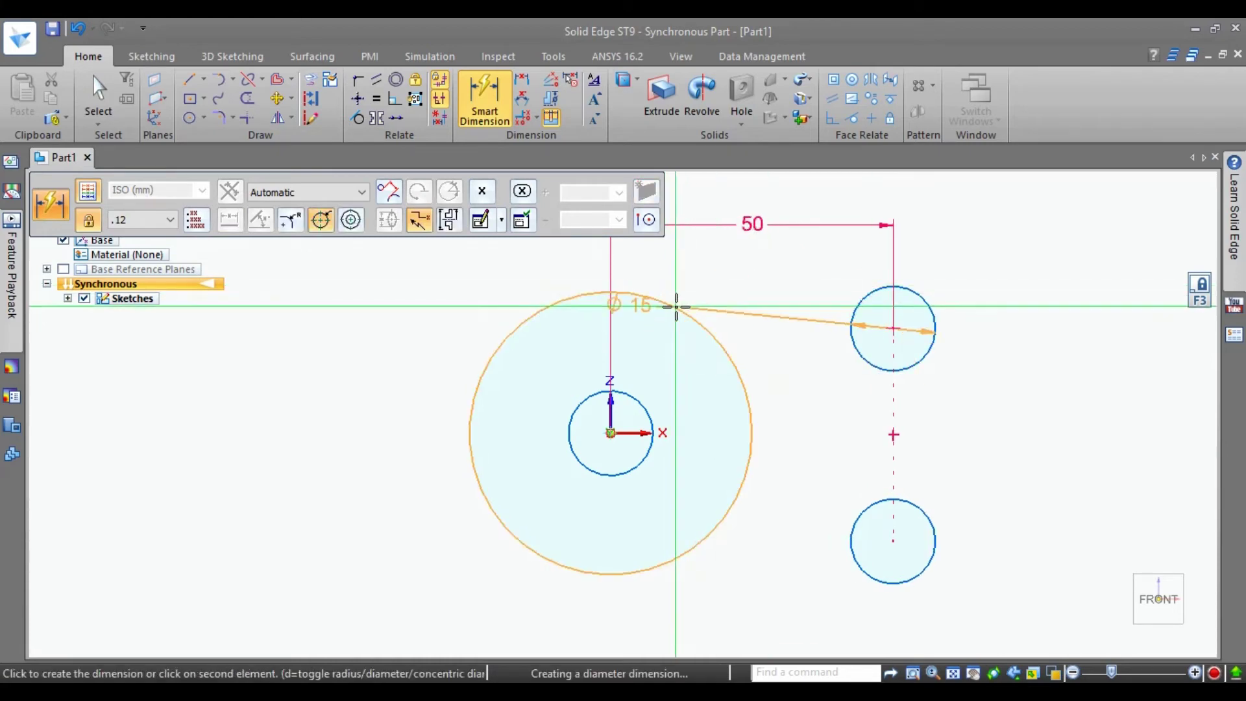
{"action": "left_click", "coordinate": [675, 306]}
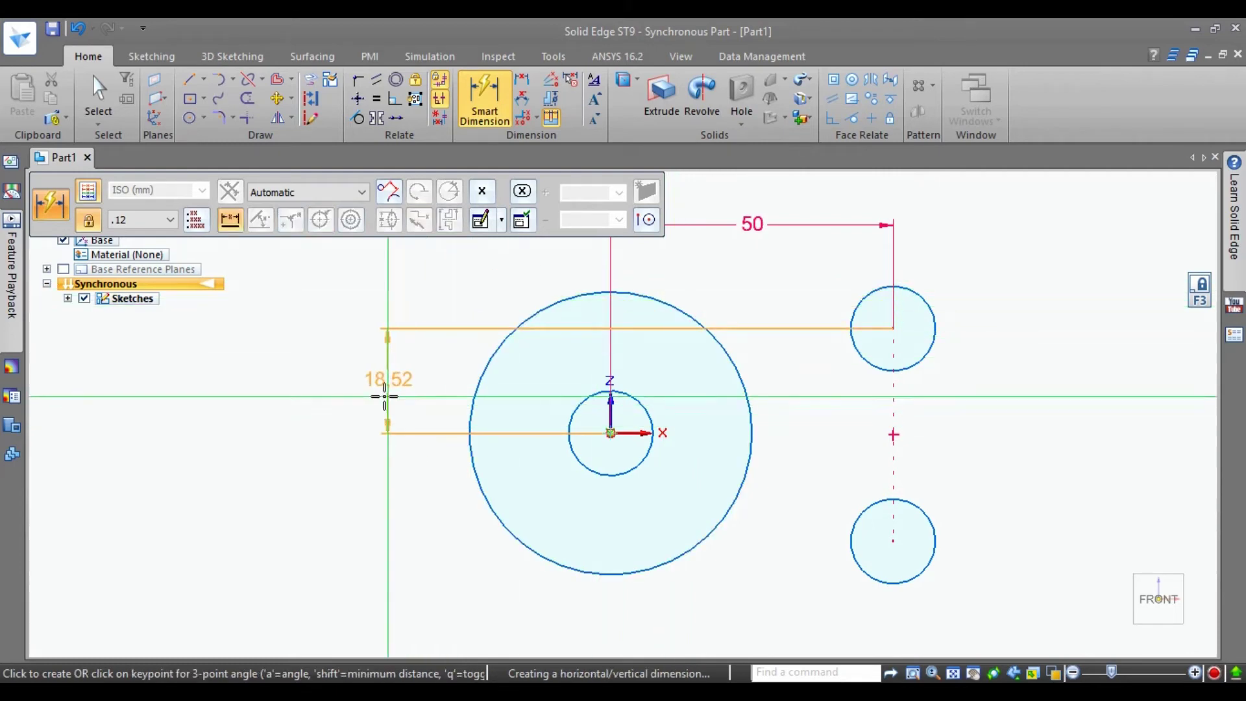
{"action": "left_click", "coordinate": [384, 397]}
{"action": "type", "text": "2"}
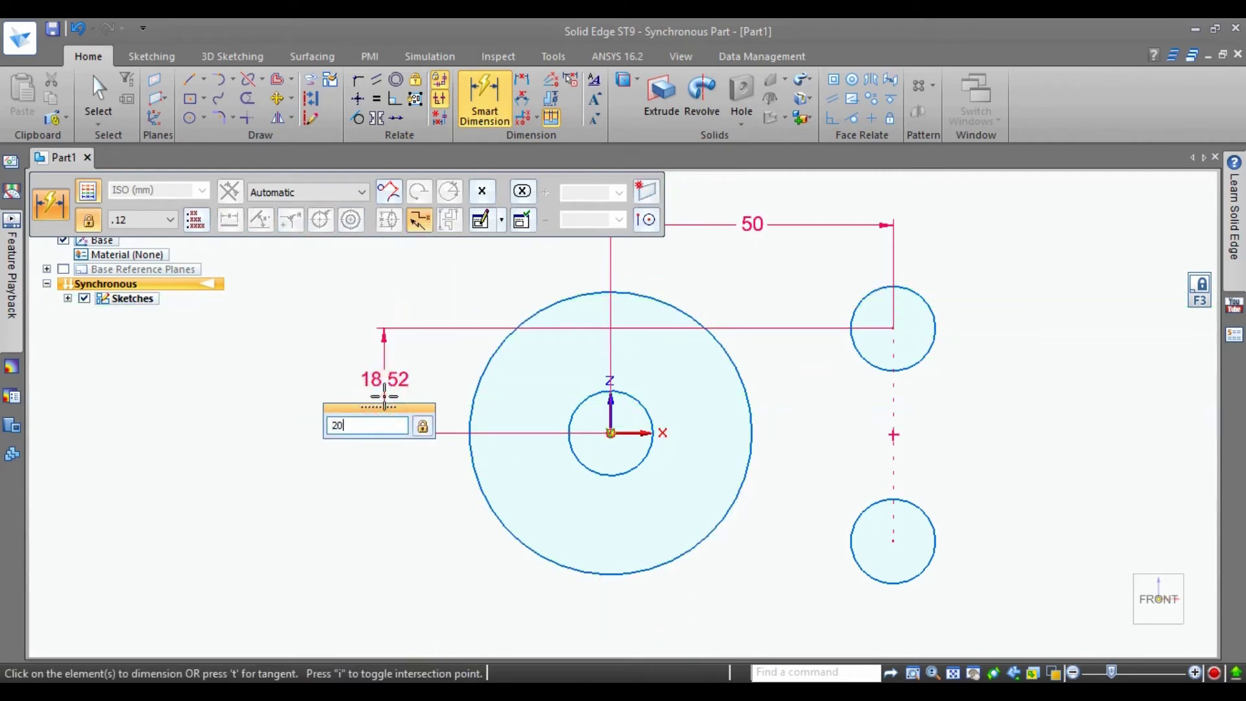
{"action": "type", "text": "0"}
{"action": "key", "text": "Return"}
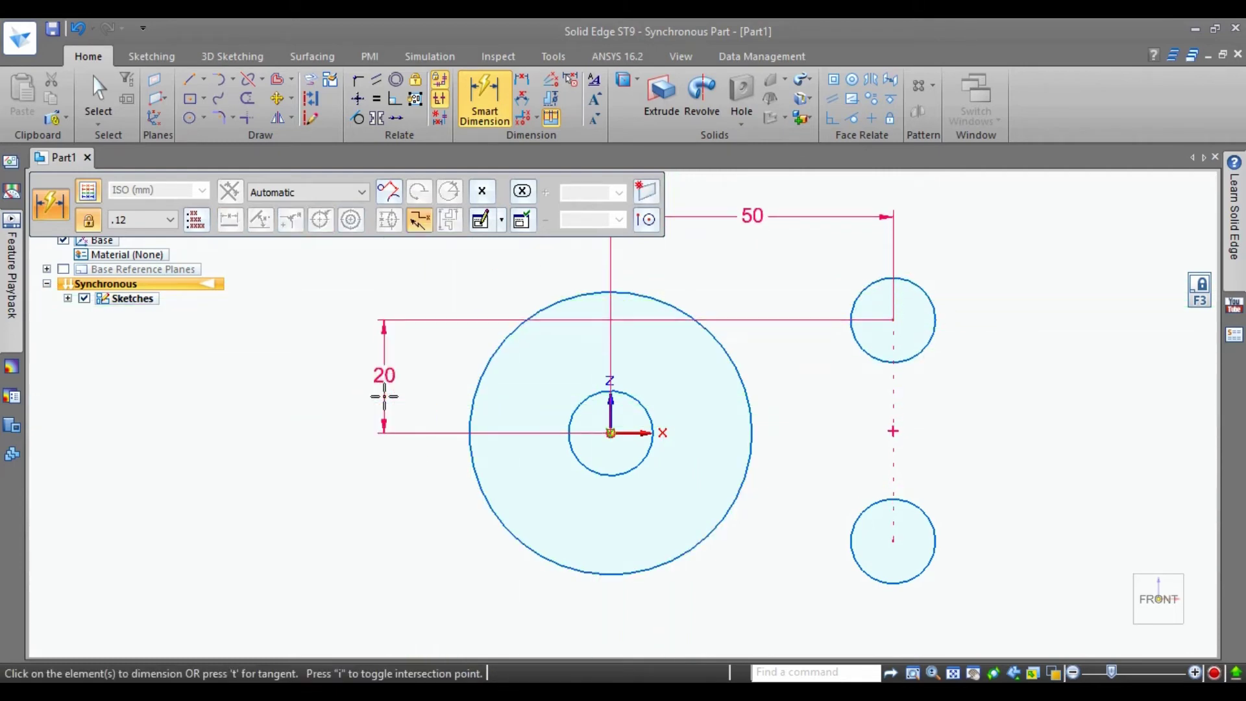
Step: Dimension the vertical distance from the large circle's centre to the lower small circle's centre as 20 mm
{"action": "left_click", "coordinate": [875, 499]}
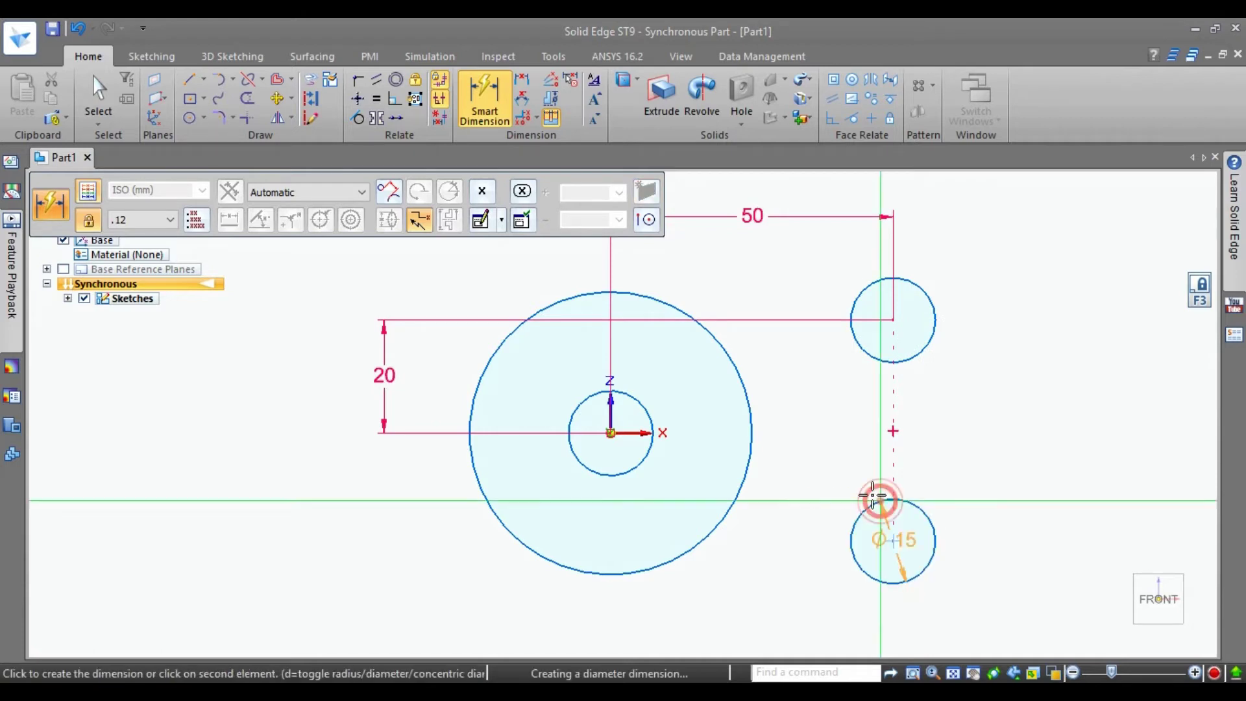
{"action": "left_click", "coordinate": [740, 493]}
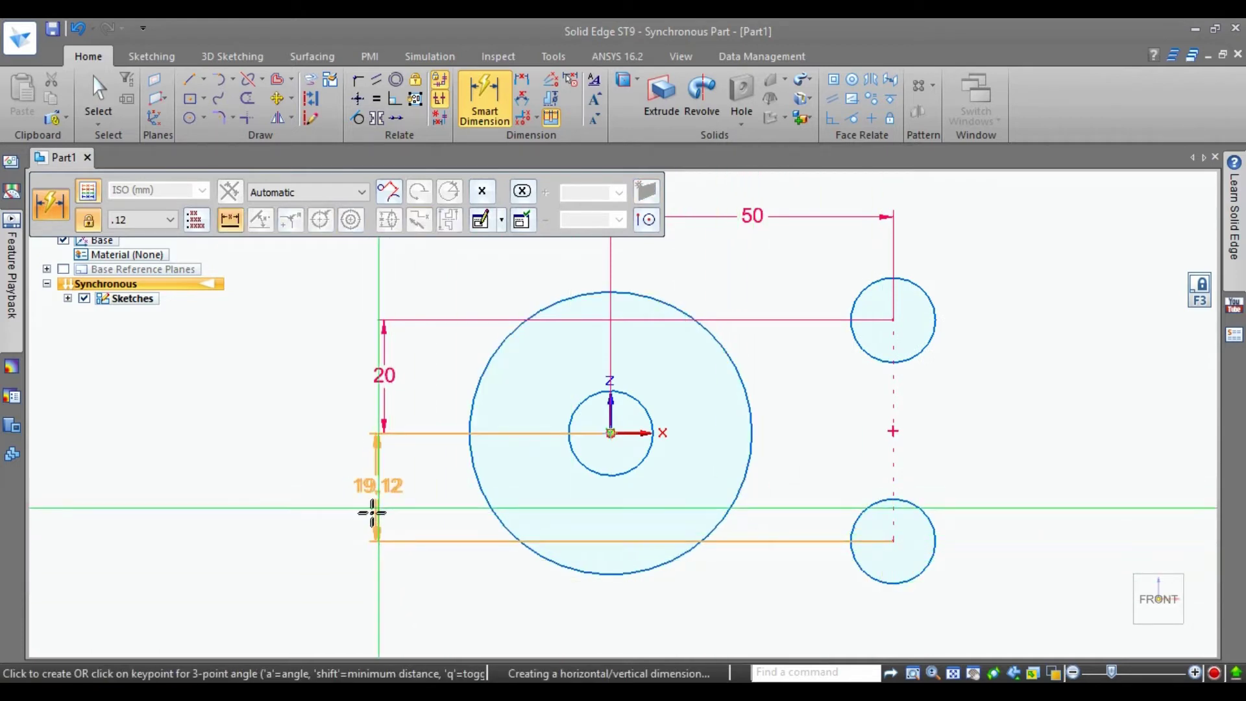
{"action": "left_click", "coordinate": [371, 521]}
{"action": "type", "text": "20"}
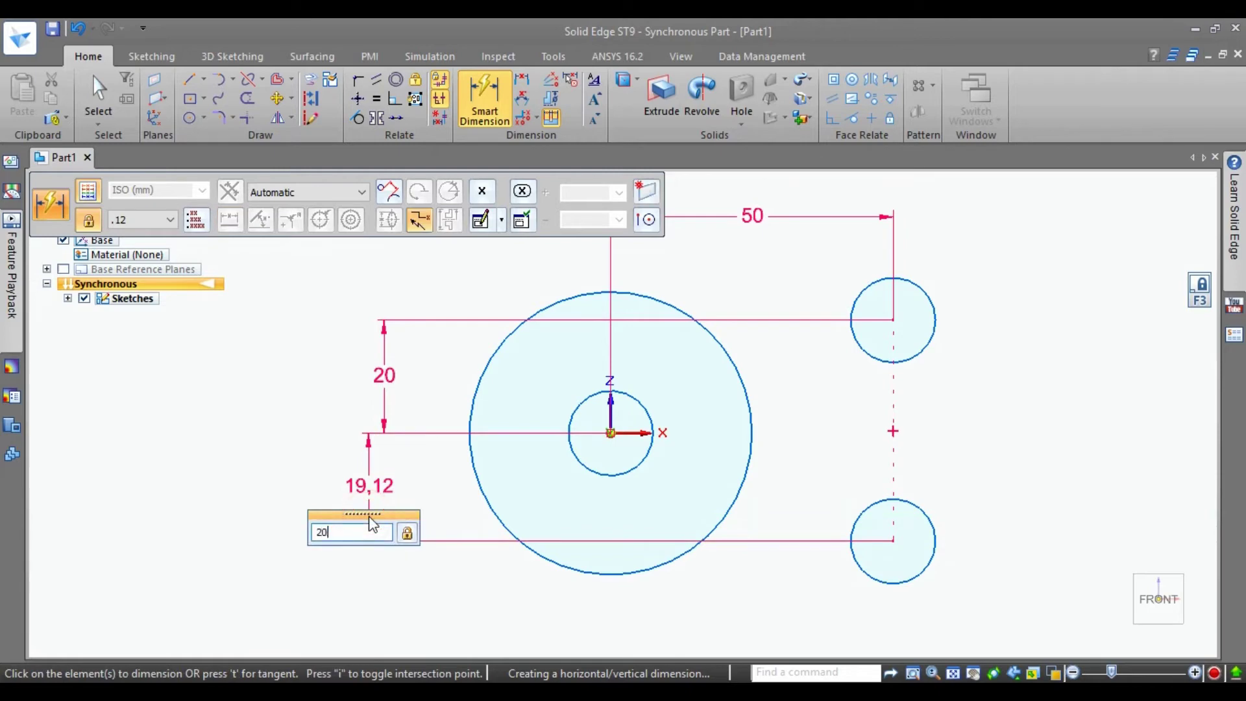
{"action": "key", "text": "Return"}
{"action": "scroll", "coordinate": [467, 415], "scroll_direction": "down", "scroll_amount": 3}
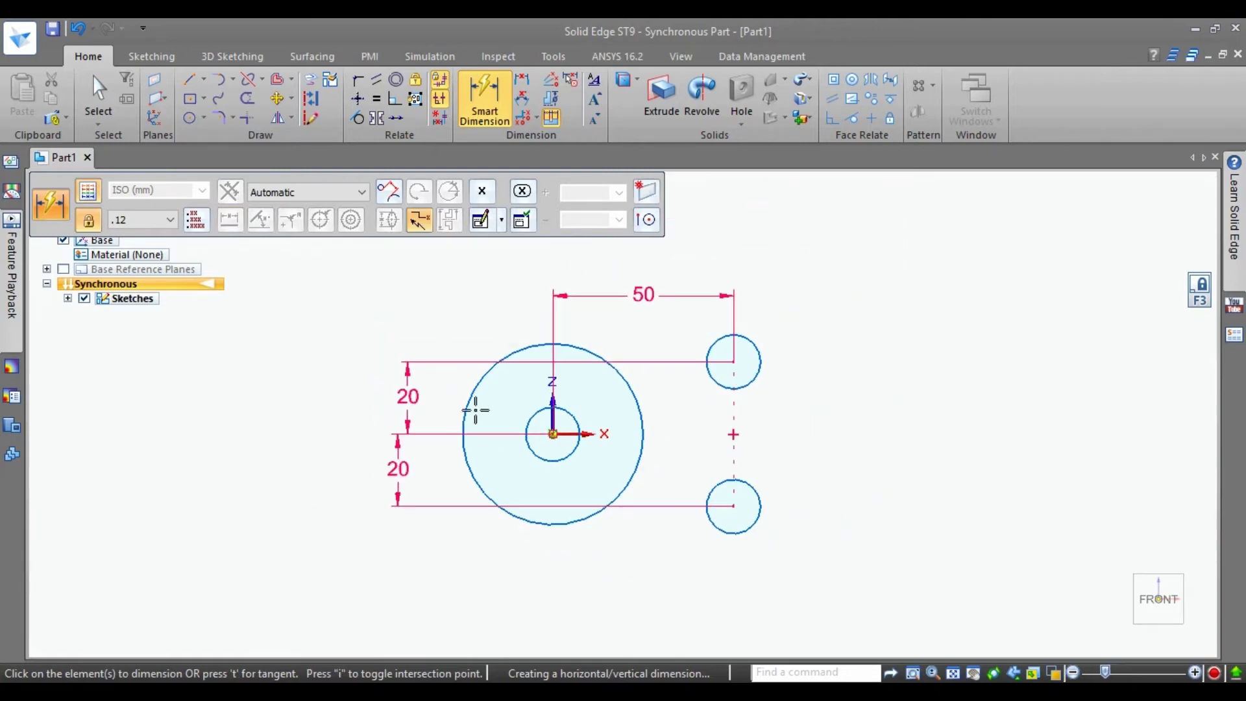
{"action": "scroll", "coordinate": [871, 469], "scroll_direction": "up", "scroll_amount": 3}
{"action": "scroll", "coordinate": [871, 469], "scroll_direction": "down", "scroll_amount": 1}
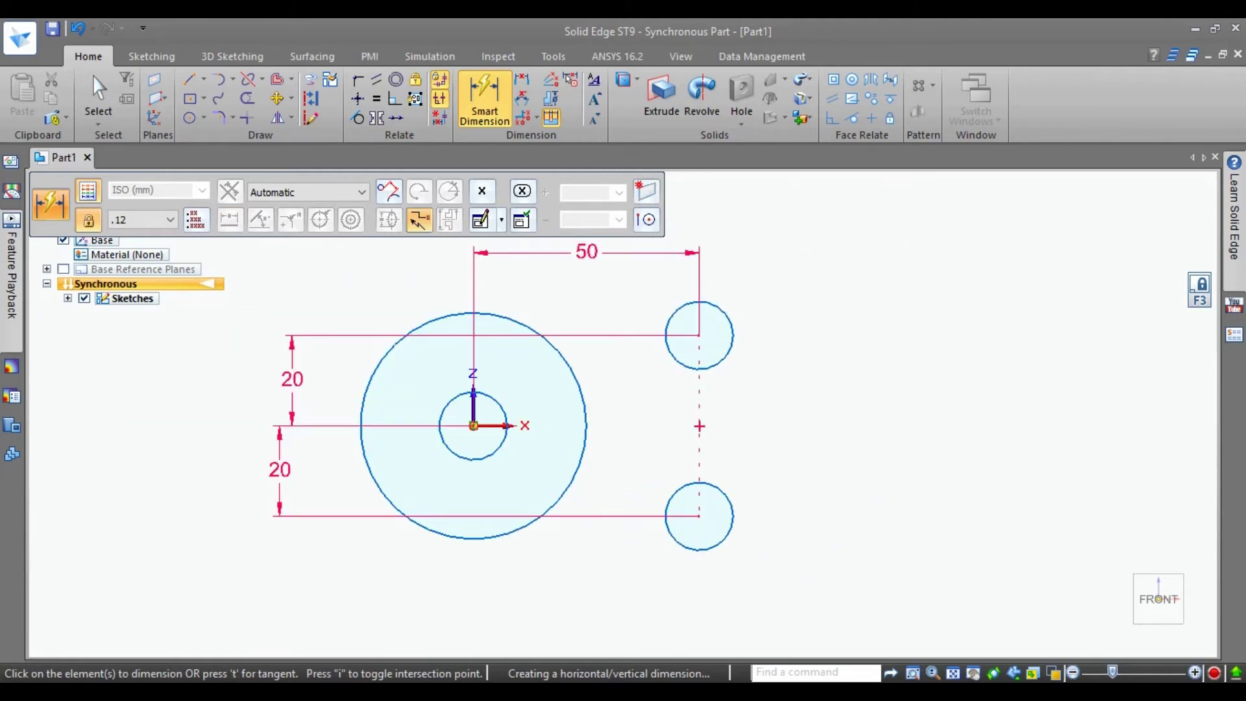
Step: Draw a 40 mm diameter circle concentric with each of the two 15 mm circles off the origin
{"action": "key", "text": "alt+Tab"}
{"action": "left_click", "coordinate": [189, 117]}
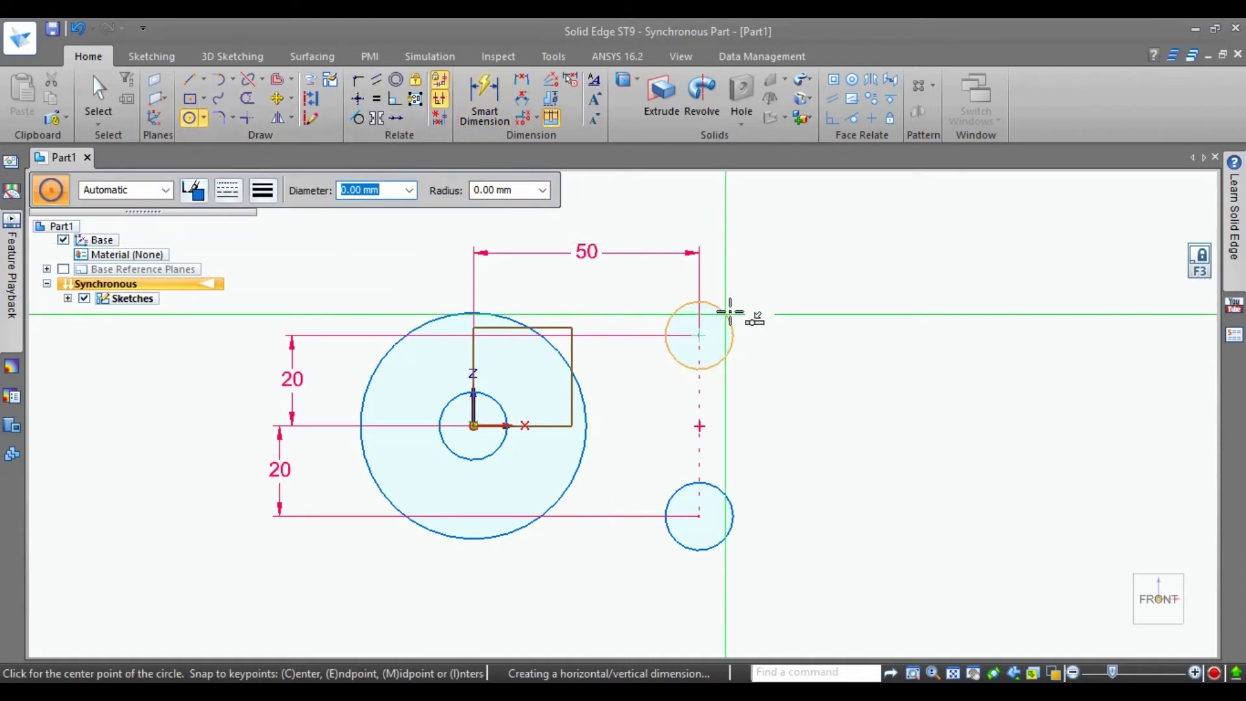
{"action": "left_click", "coordinate": [720, 336]}
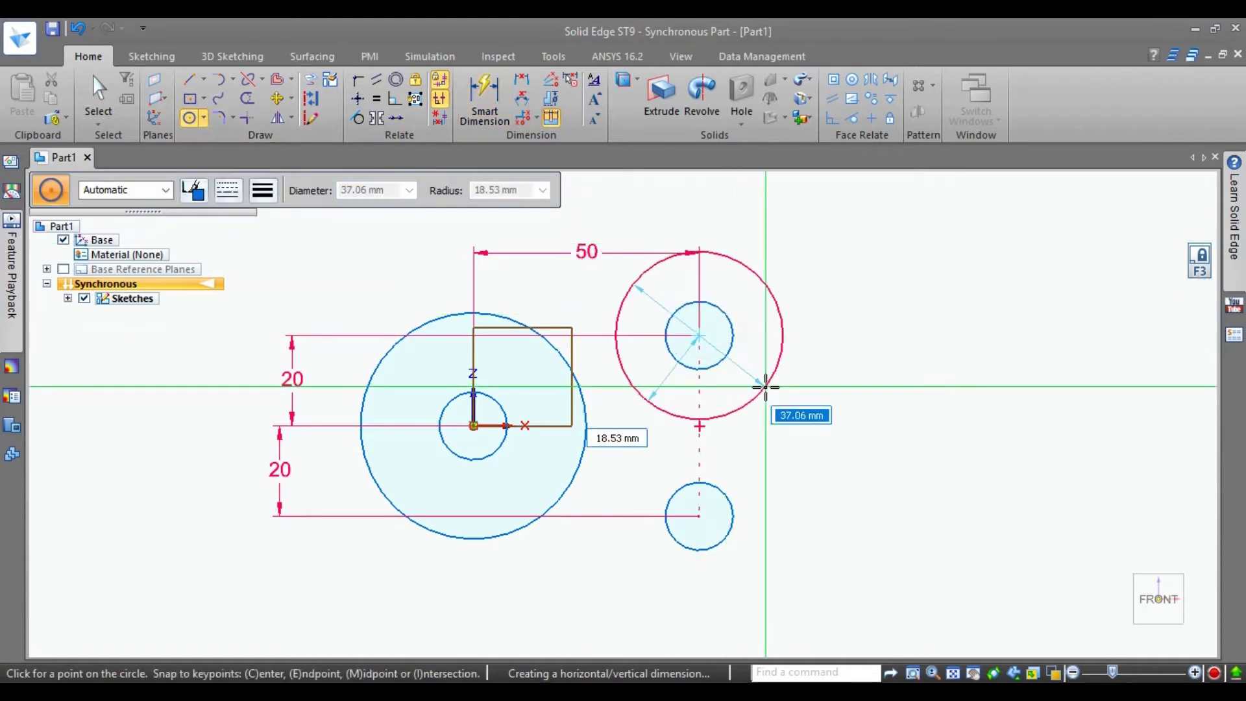
{"action": "type", "text": "40"}
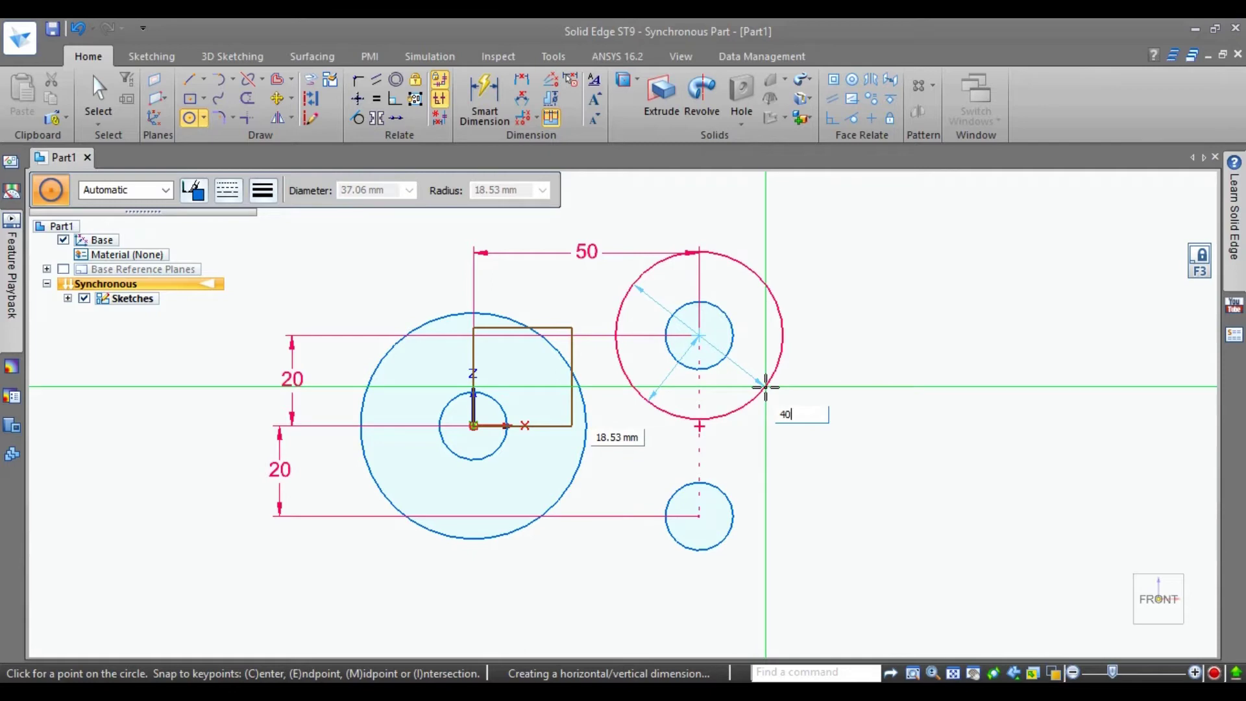
{"action": "key", "text": "Return"}
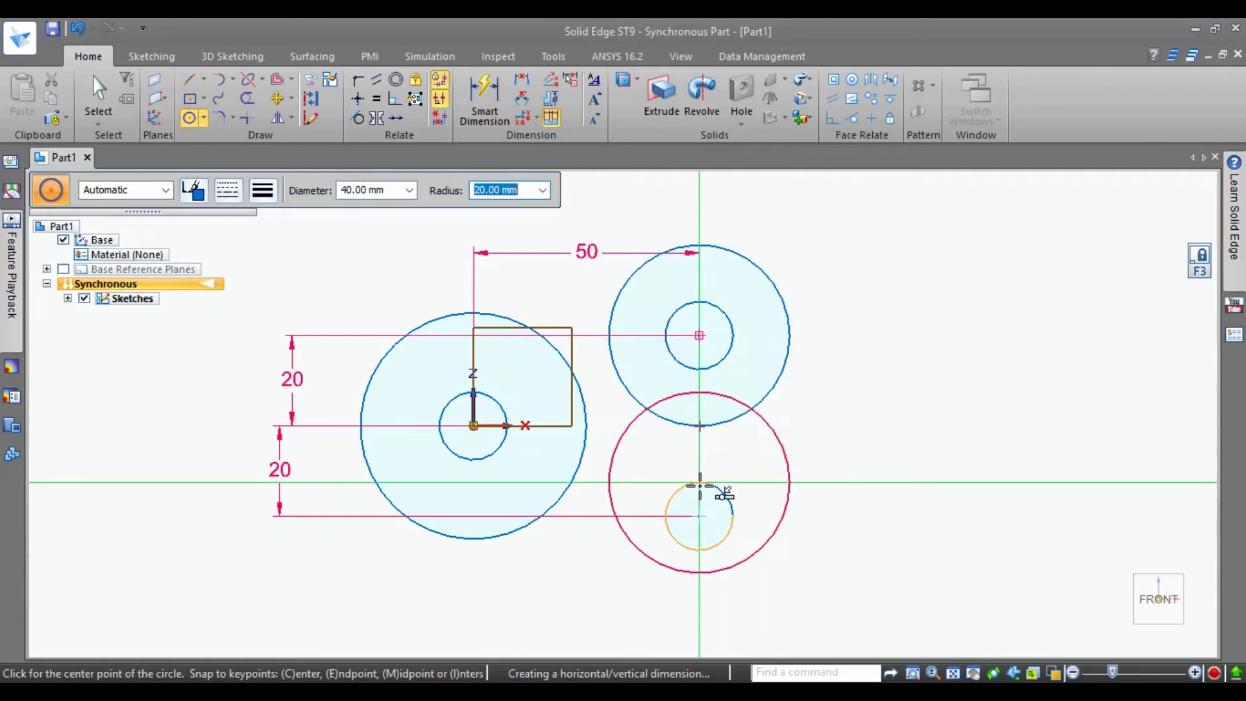
{"action": "left_click", "coordinate": [699, 516]}
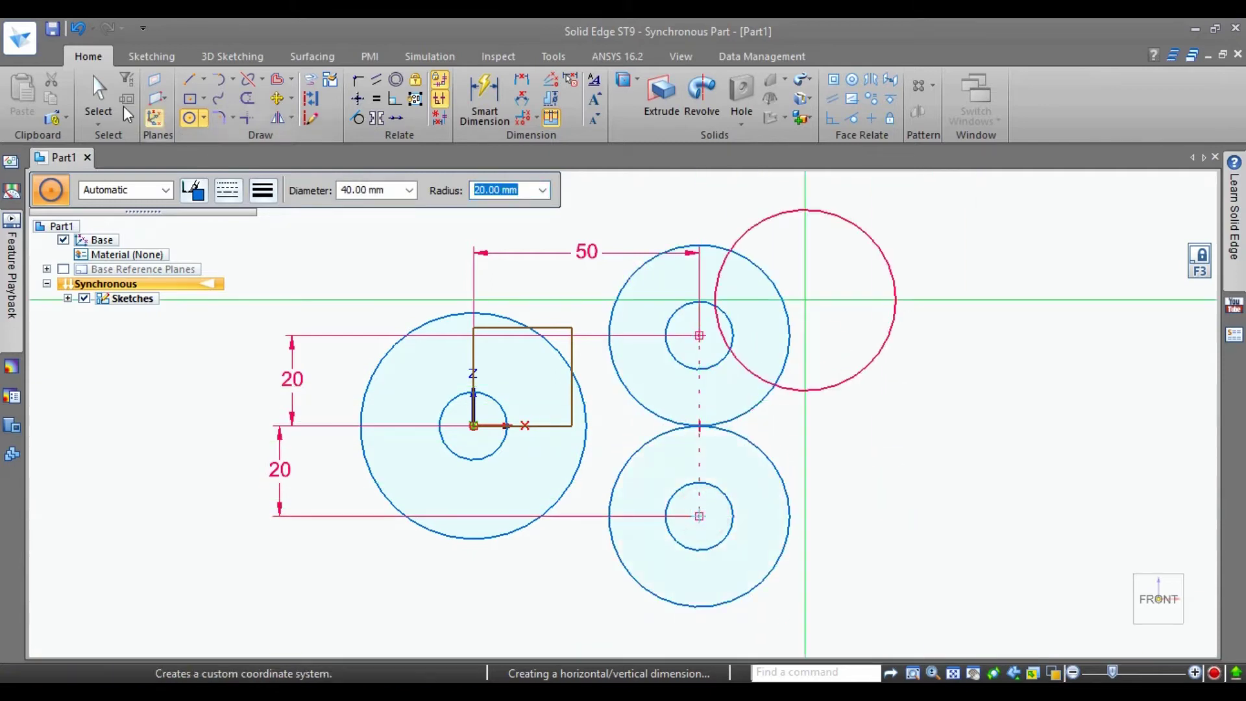
{"action": "left_click", "coordinate": [98, 97]}
Step: Draw a sloped line from the large circle's upper edge to the upper edge of the upper 40 mm circle
{"action": "scroll", "coordinate": [642, 458], "scroll_direction": "down", "scroll_amount": 2}
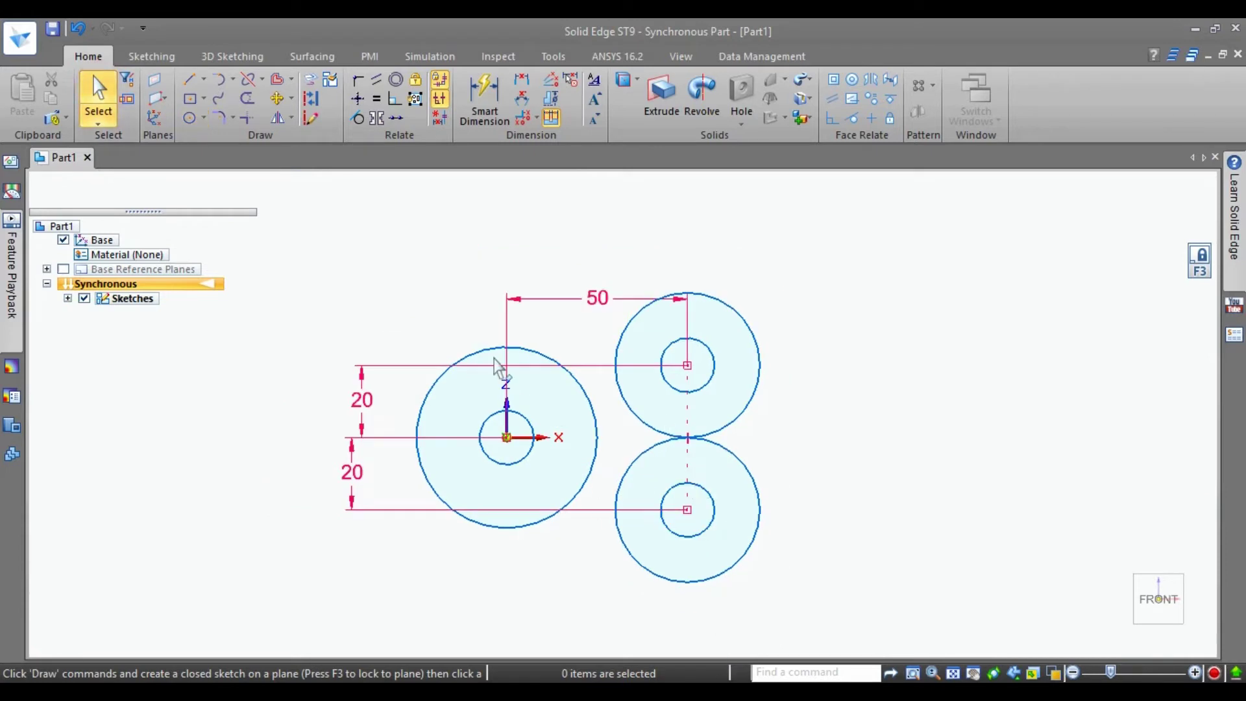
{"action": "key", "text": "l"}
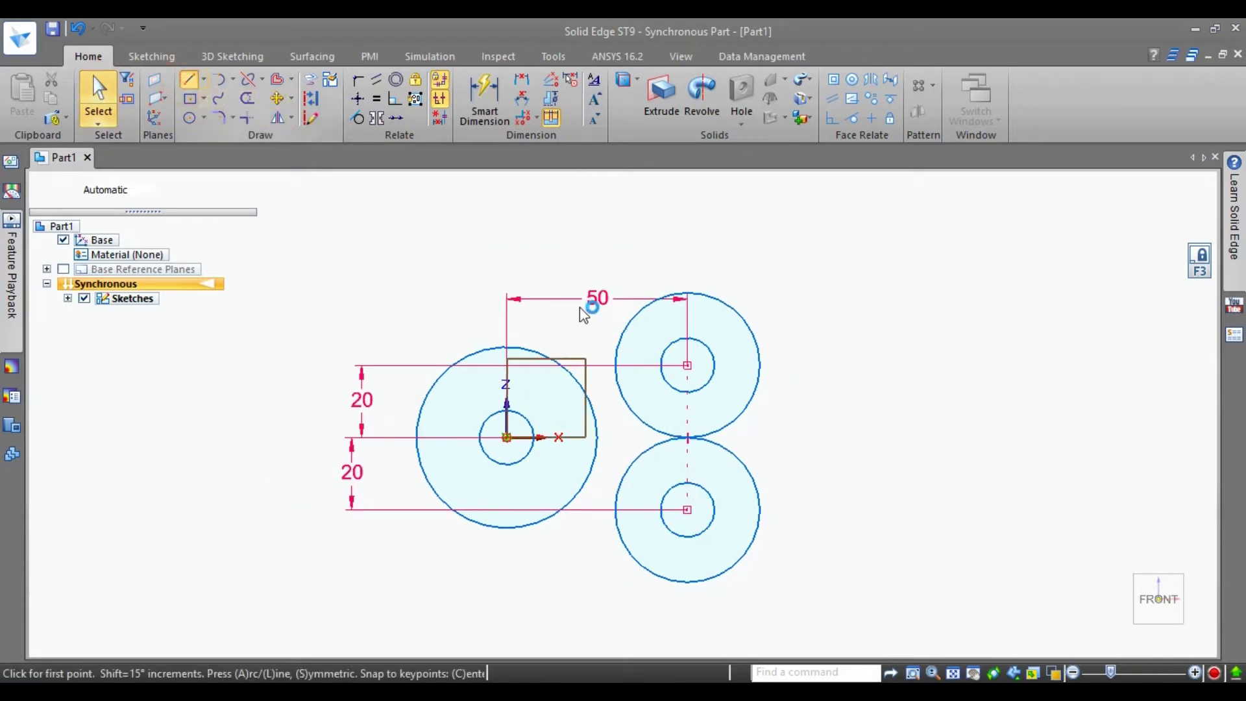
{"action": "left_click", "coordinate": [476, 351]}
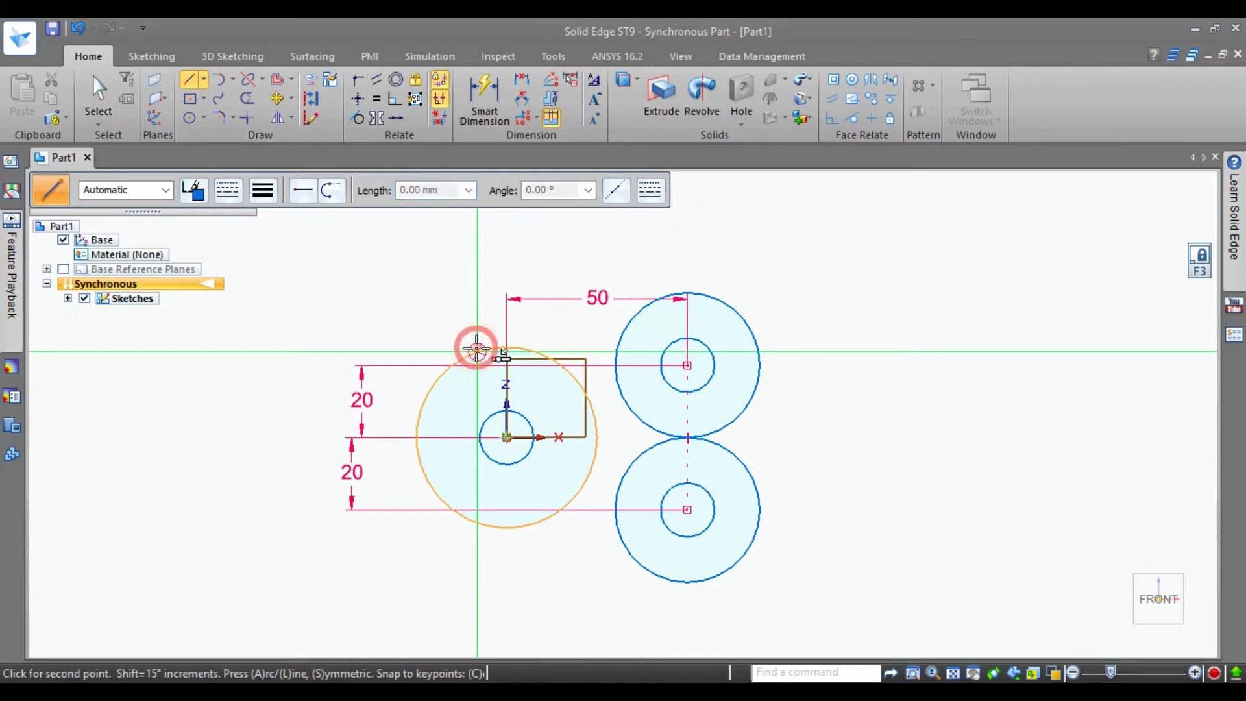
{"action": "left_click", "coordinate": [667, 296]}
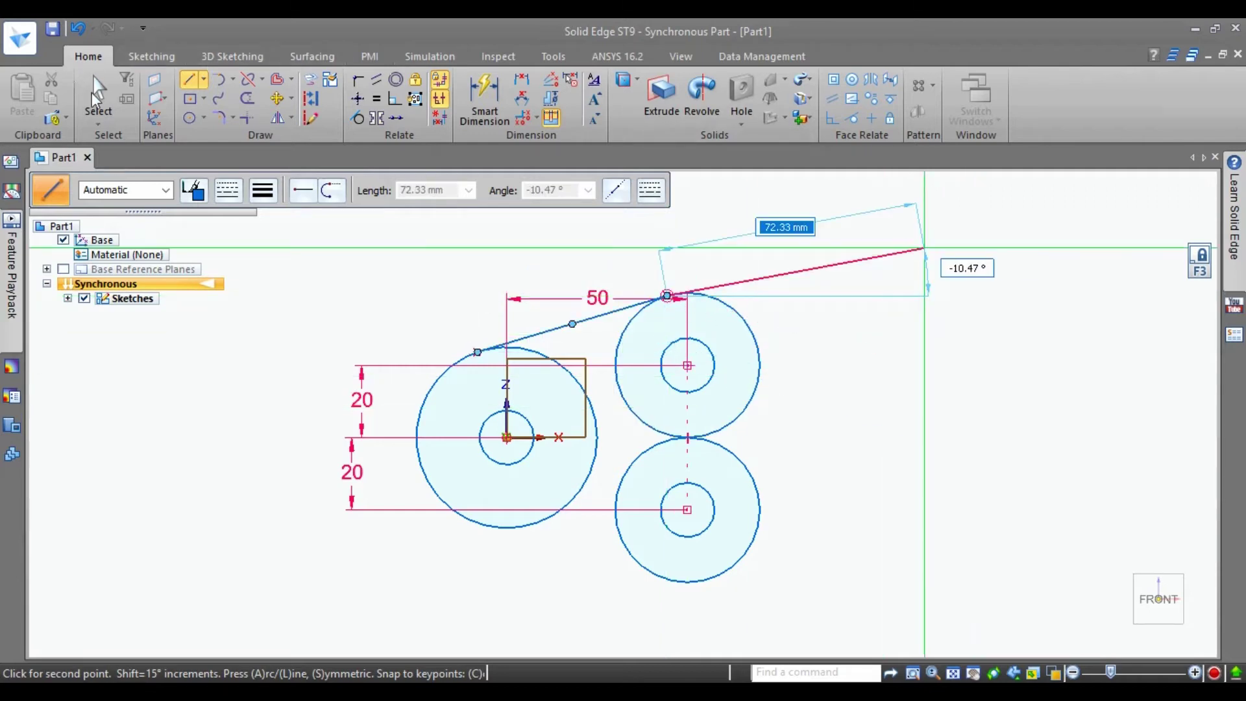
{"action": "left_click", "coordinate": [97, 96]}
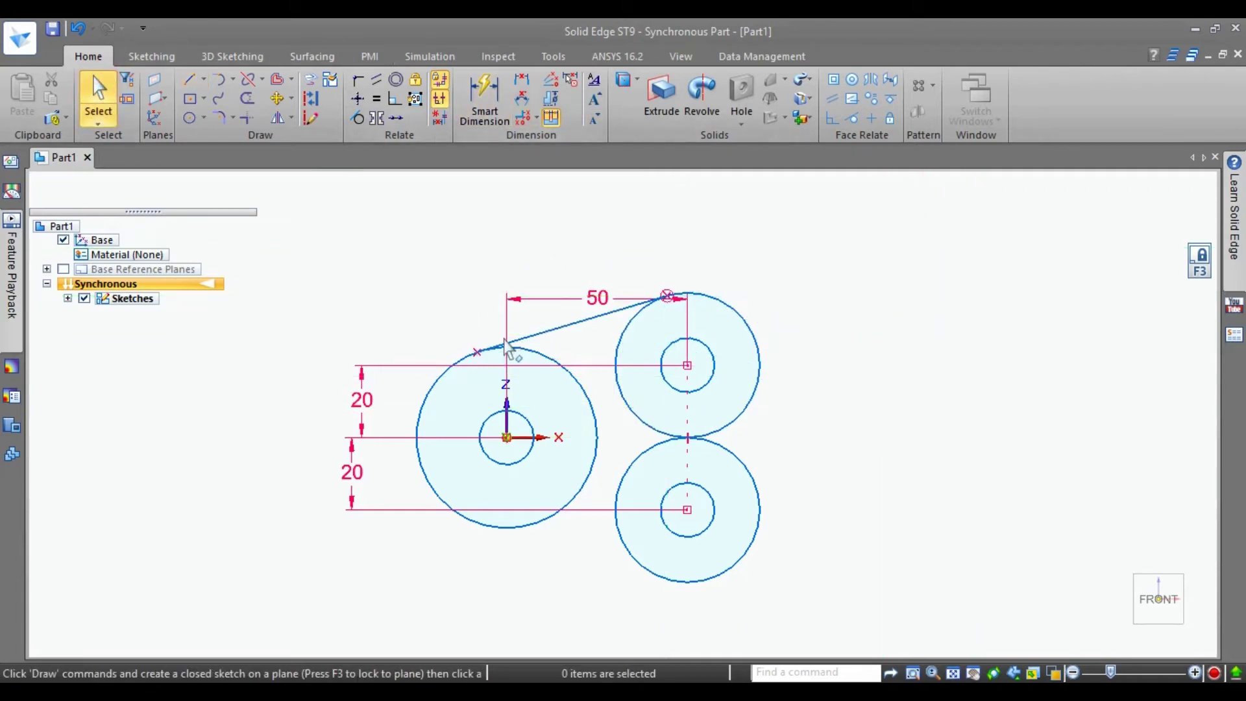
Step: Dimension the diameter of the large circle centred on the origin
{"action": "left_click", "coordinate": [485, 94]}
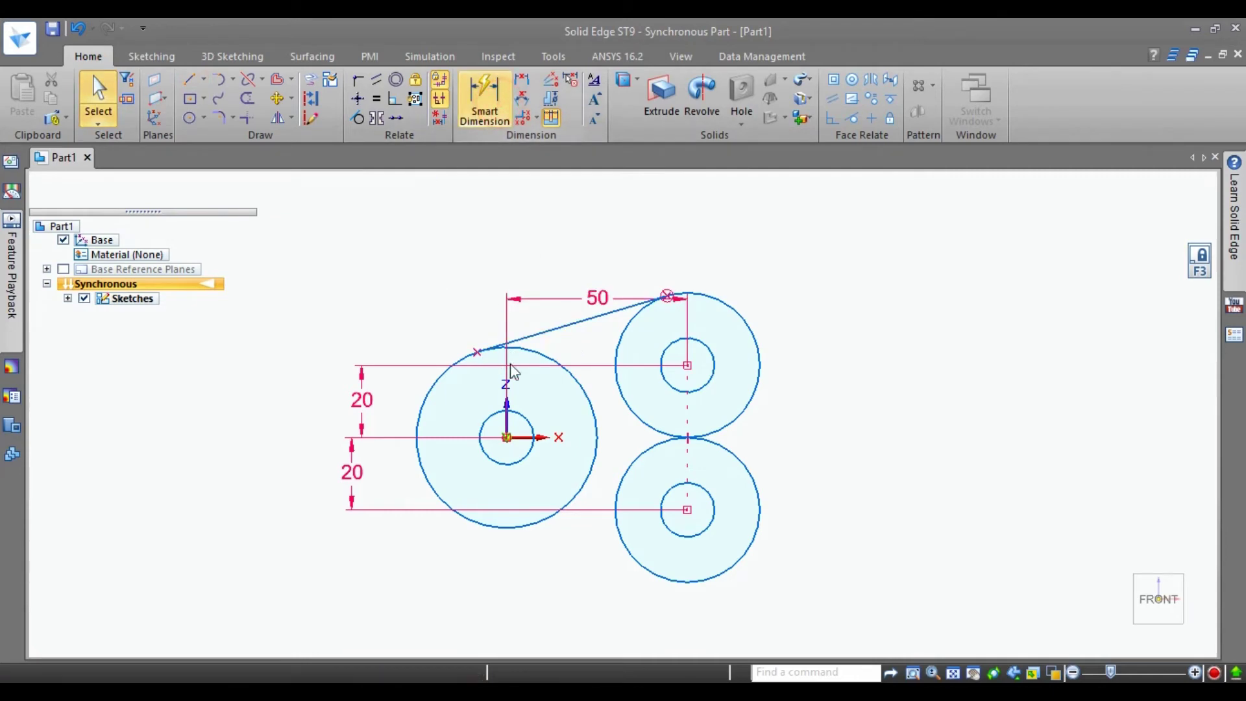
{"action": "left_click", "coordinate": [429, 389]}
{"action": "left_click", "coordinate": [372, 334]}
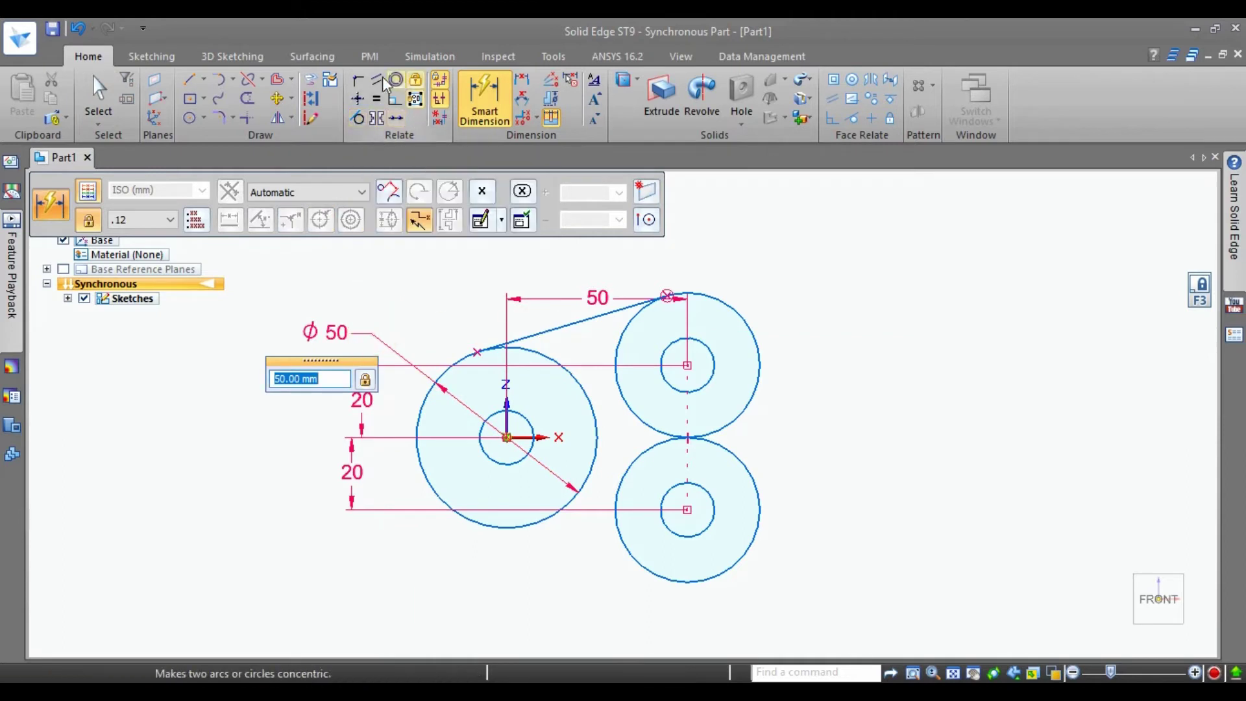
Step: Apply a tangent relation between the upper sloped line and the large circle
{"action": "left_click", "coordinate": [358, 118]}
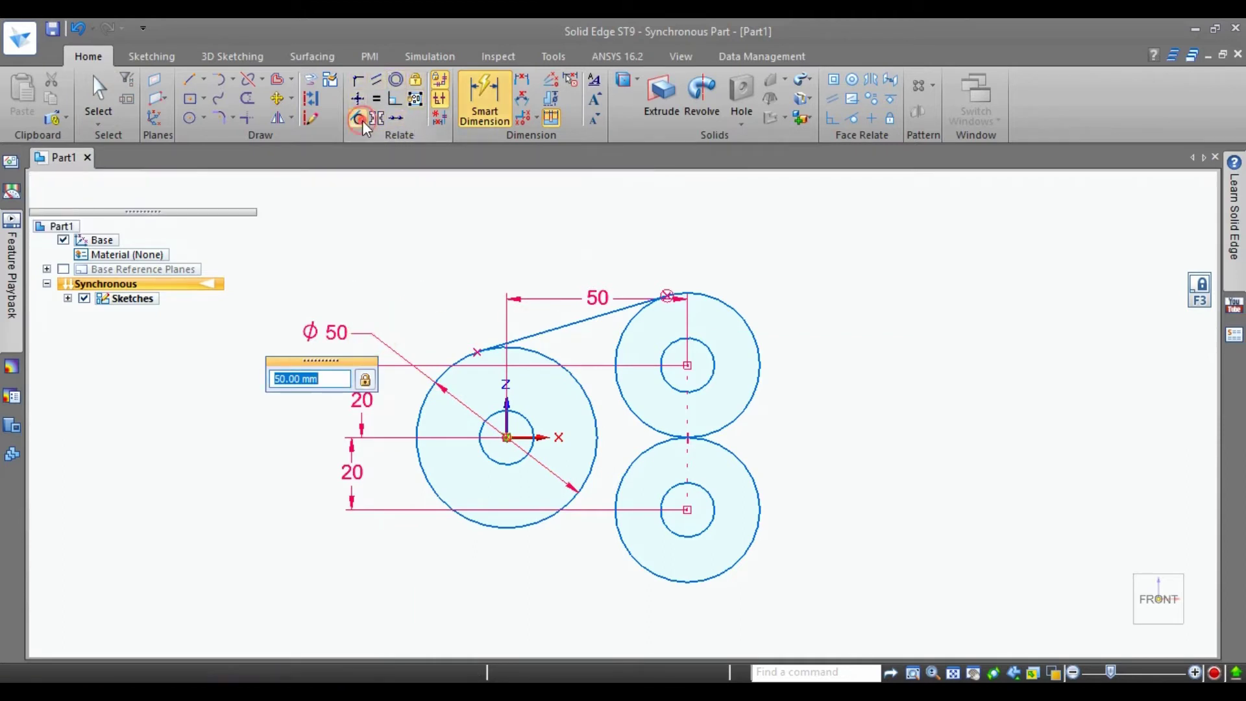
{"action": "left_click", "coordinate": [541, 344]}
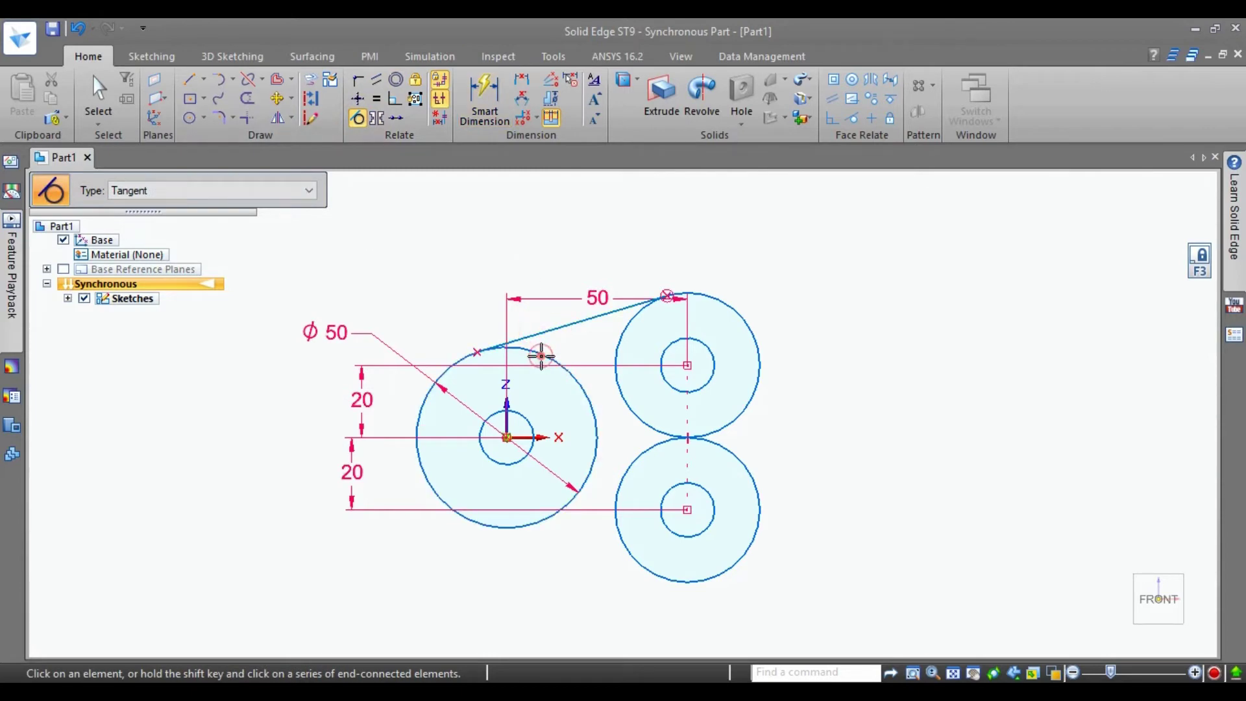
{"action": "left_click", "coordinate": [481, 352]}
{"action": "scroll", "coordinate": [602, 295], "scroll_direction": "up", "scroll_amount": 3}
{"action": "scroll", "coordinate": [342, 397], "scroll_direction": "up", "scroll_amount": 2}
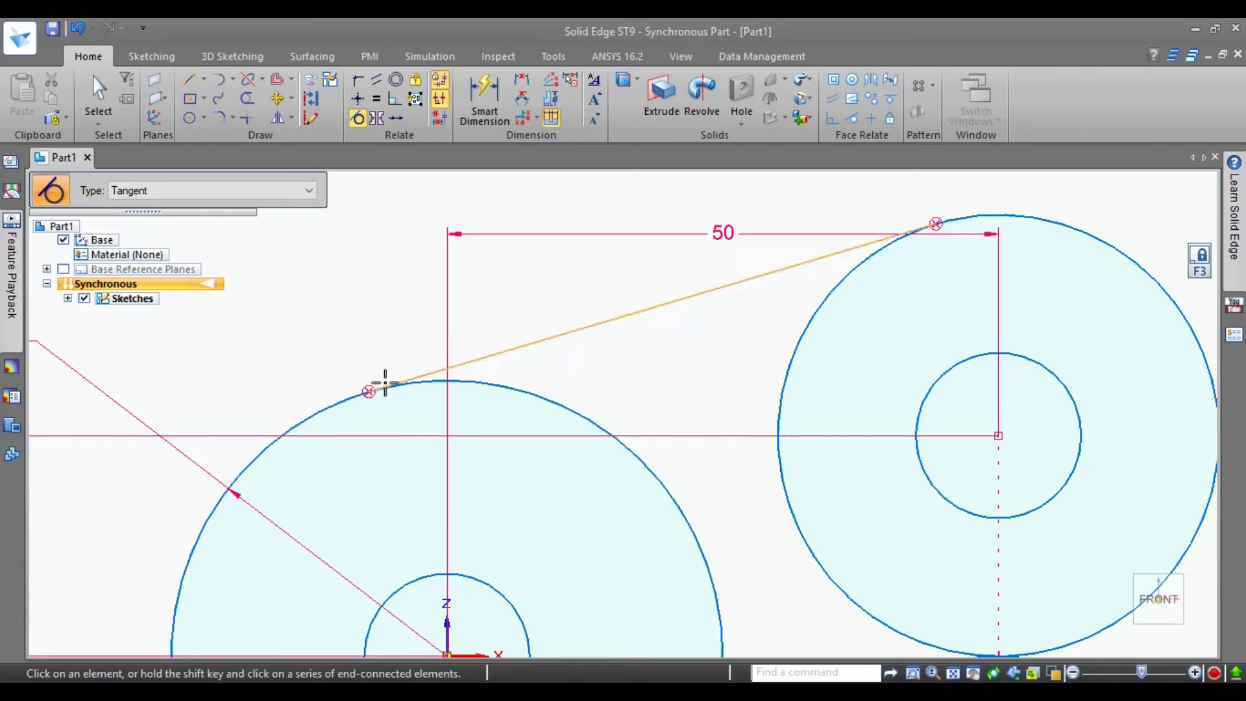
{"action": "scroll", "coordinate": [364, 356], "scroll_direction": "down", "scroll_amount": 4}
{"action": "scroll", "coordinate": [465, 534], "scroll_direction": "up", "scroll_amount": 1}
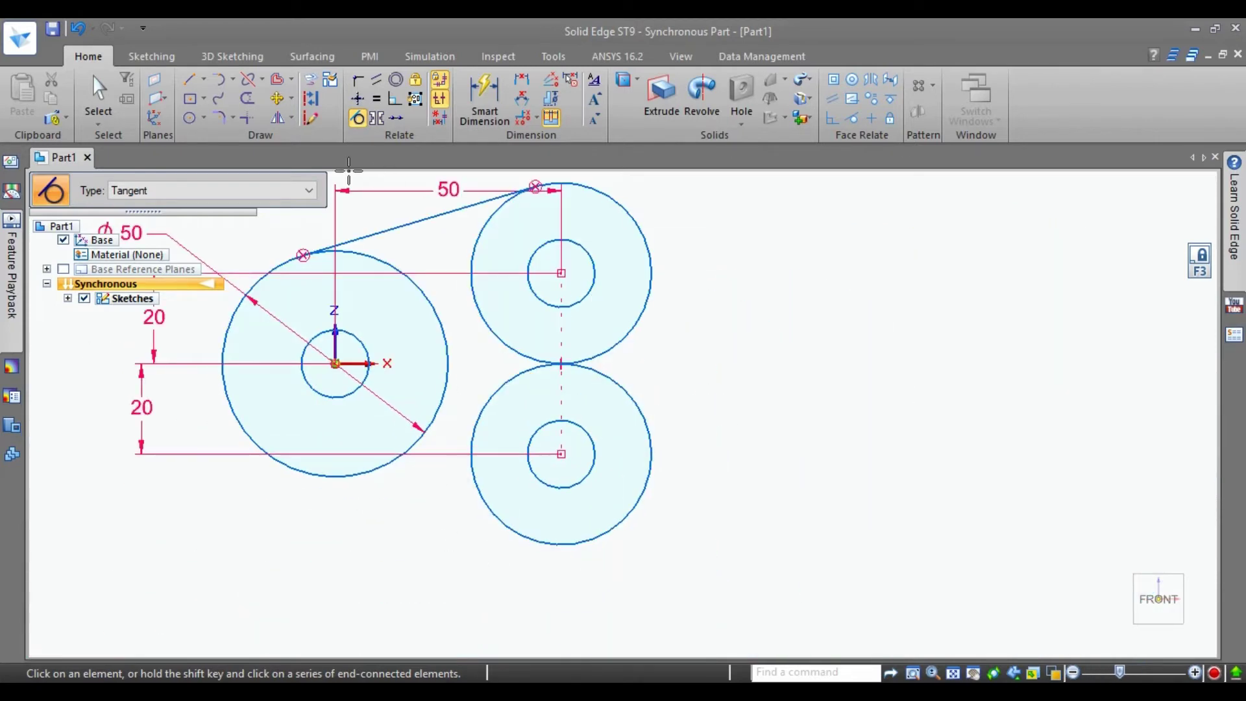
Step: Draw a sloped line about 52 mm long from the large circle's lower edge to the underside of the lower 40 mm circle
{"action": "left_click", "coordinate": [189, 79]}
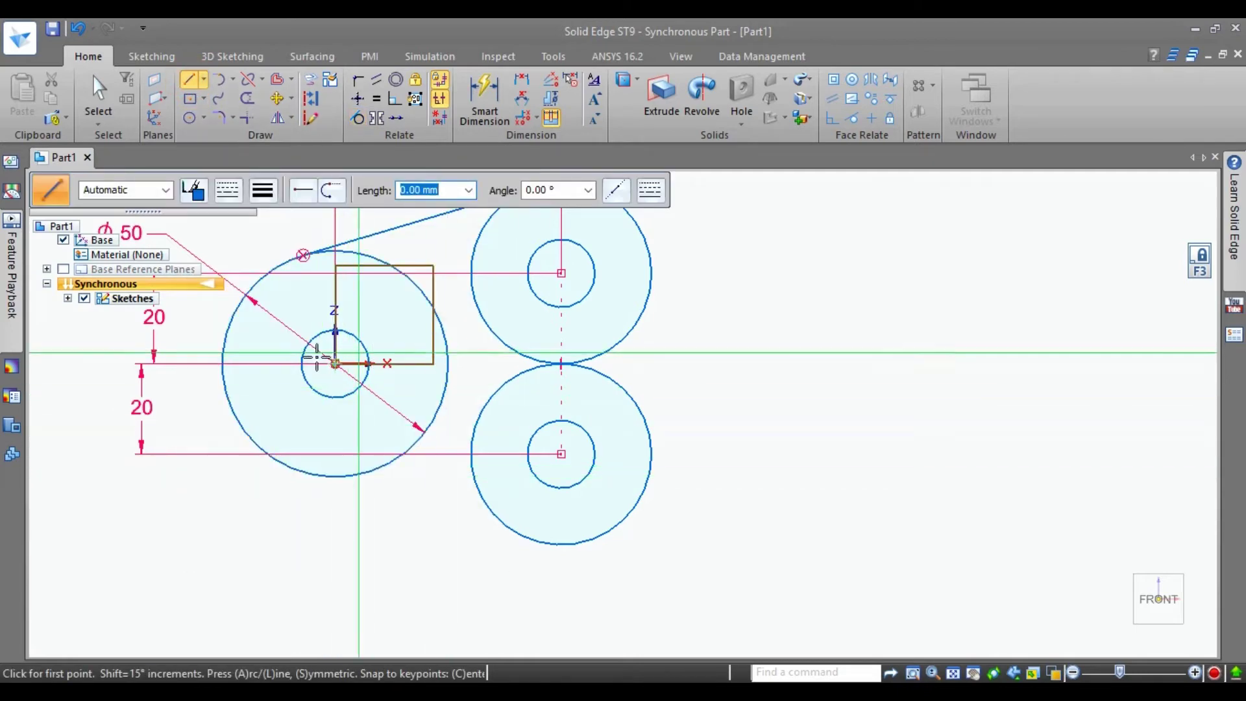
{"action": "left_click", "coordinate": [312, 473]}
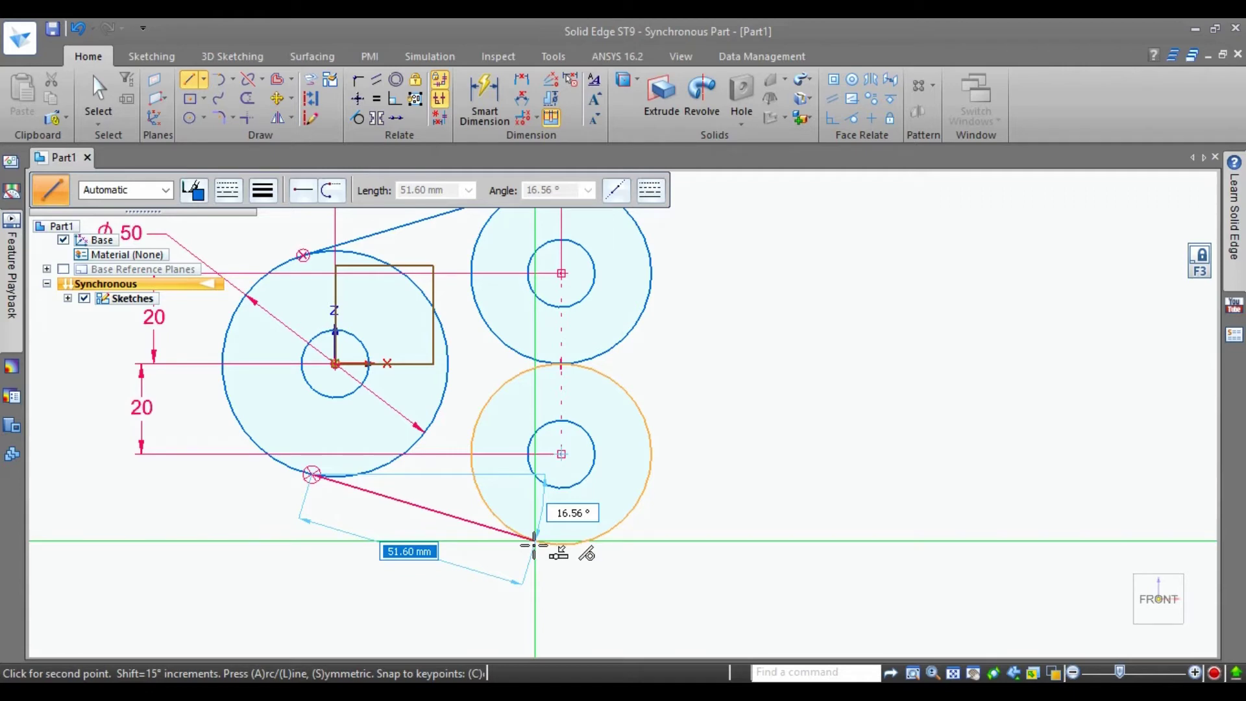
{"action": "left_click", "coordinate": [533, 541]}
{"action": "key", "text": "Escape"}
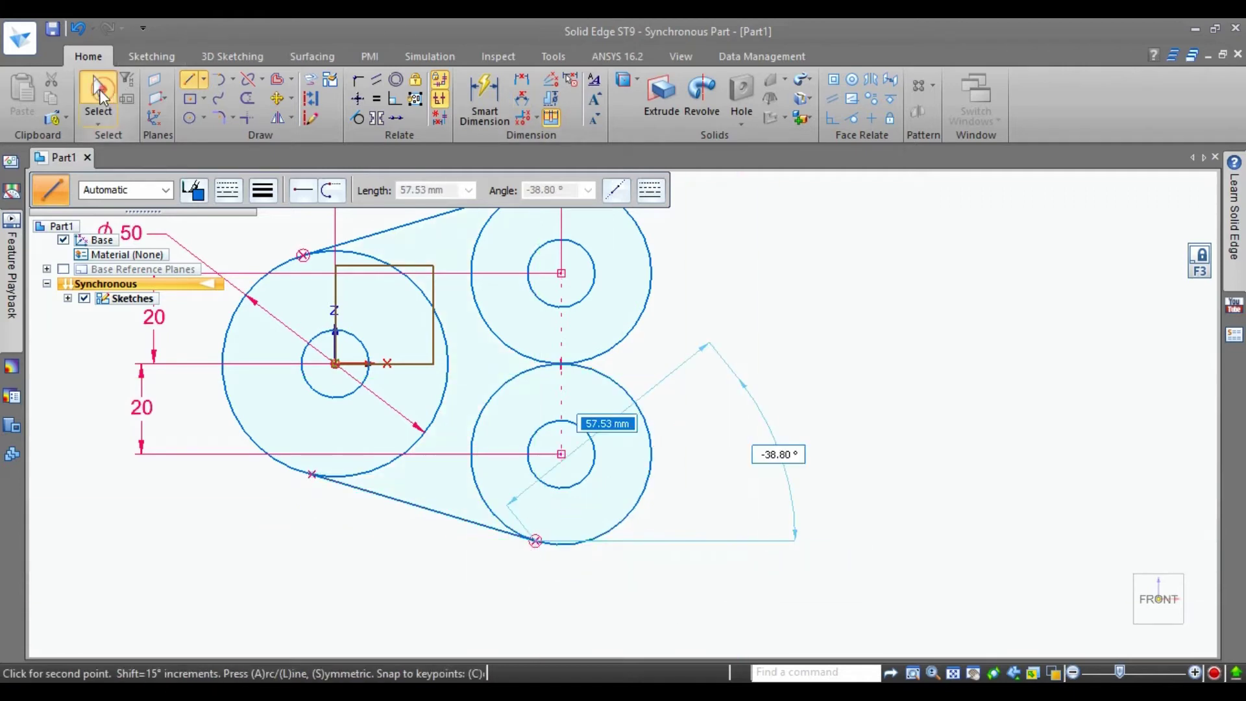
{"action": "scroll", "coordinate": [706, 435], "scroll_direction": "down", "scroll_amount": 2}
{"action": "scroll", "coordinate": [705, 434], "scroll_direction": "up", "scroll_amount": 2}
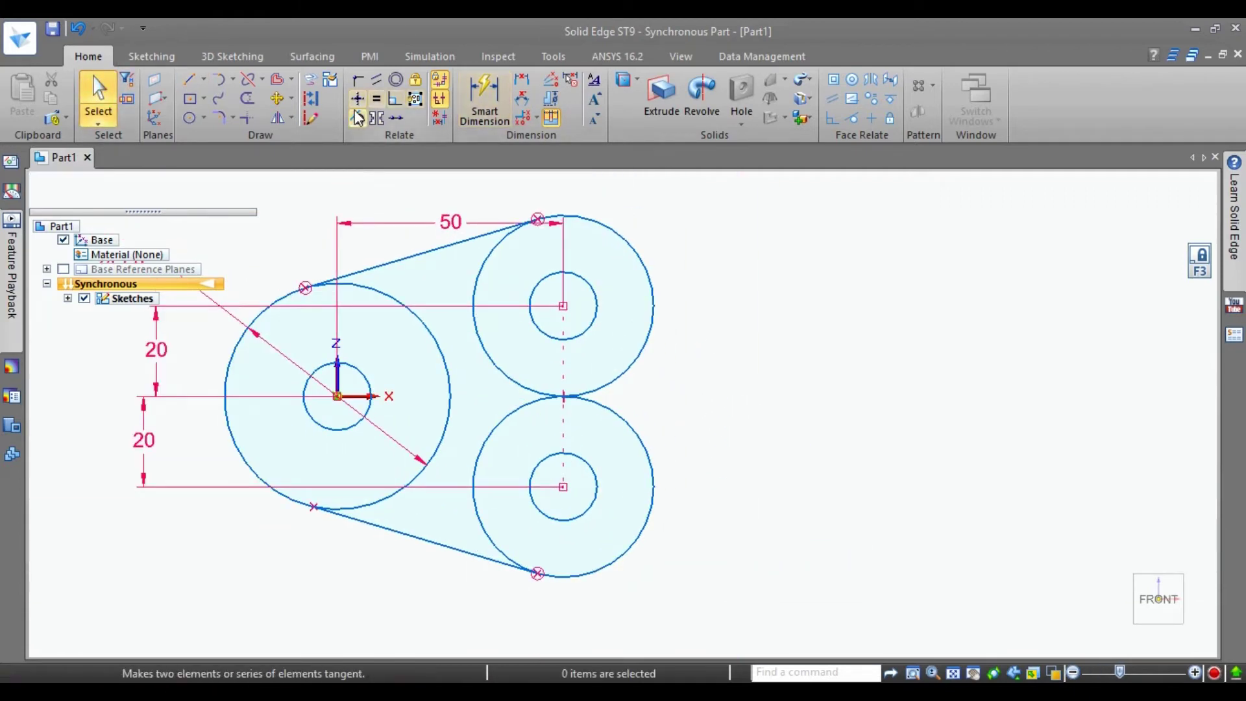
Step: Draw a 40 mm horizontal line in the positive X direction from the topmost point of the upper 40 mm circle
{"action": "left_click", "coordinate": [189, 76]}
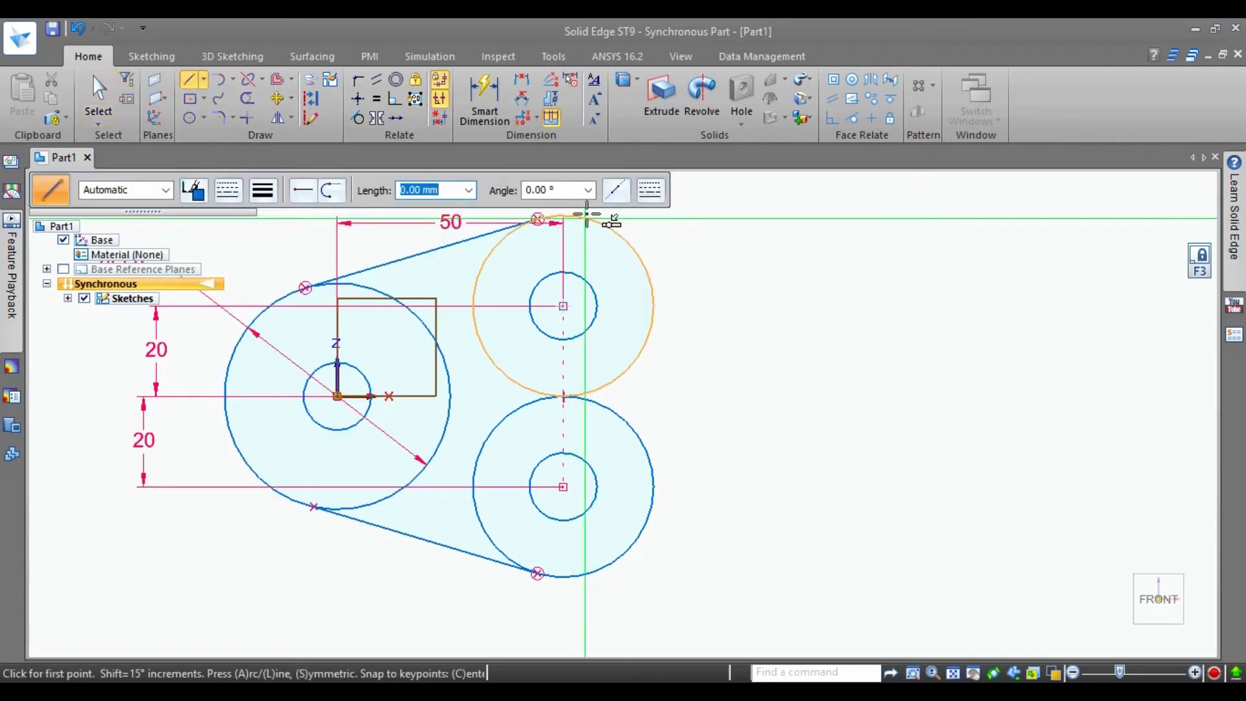
{"action": "left_click", "coordinate": [565, 217]}
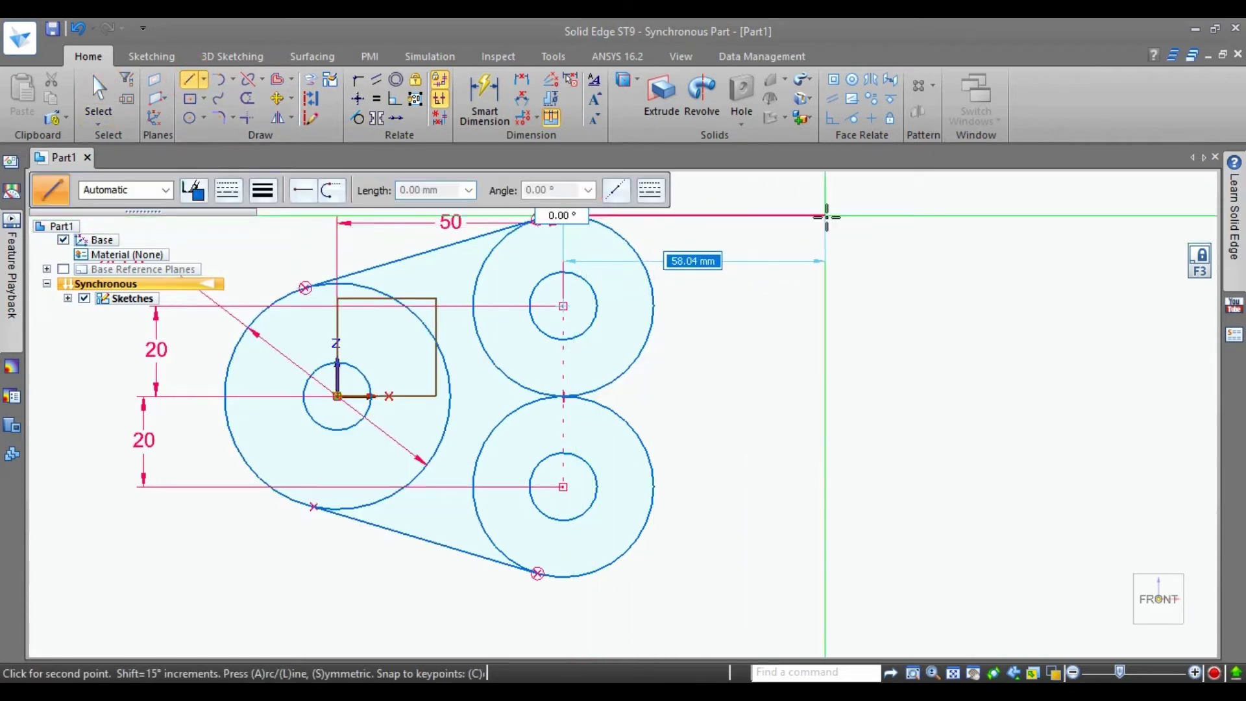
{"action": "type", "text": "40"}
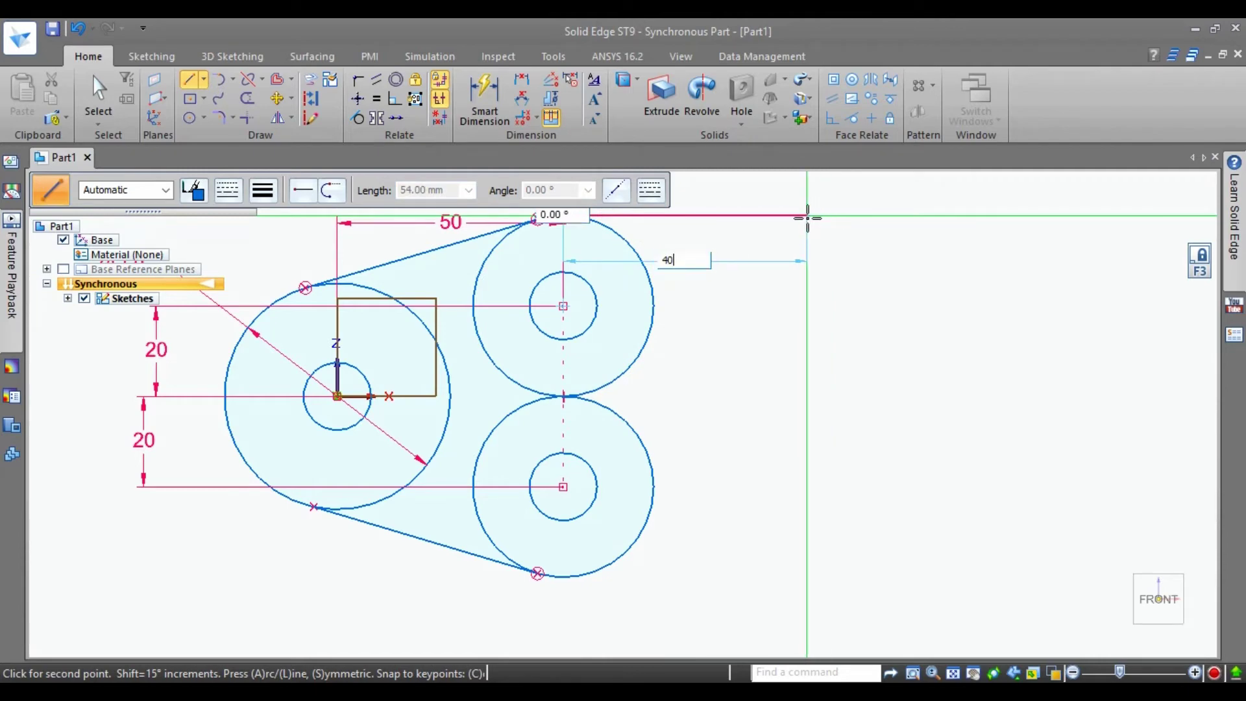
{"action": "key", "text": "Return"}
{"action": "left_click", "coordinate": [806, 215]}
{"action": "scroll", "coordinate": [807, 338], "scroll_direction": "down", "scroll_amount": 3}
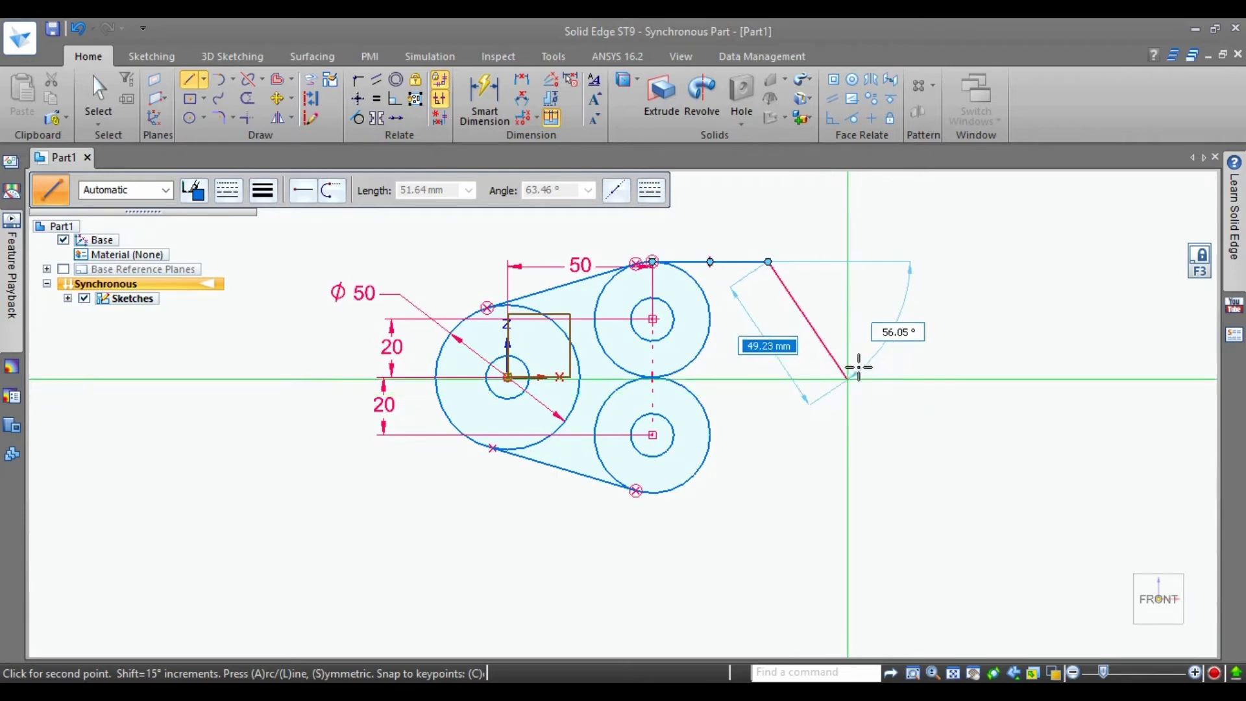
{"action": "right_click", "coordinate": [886, 324]}
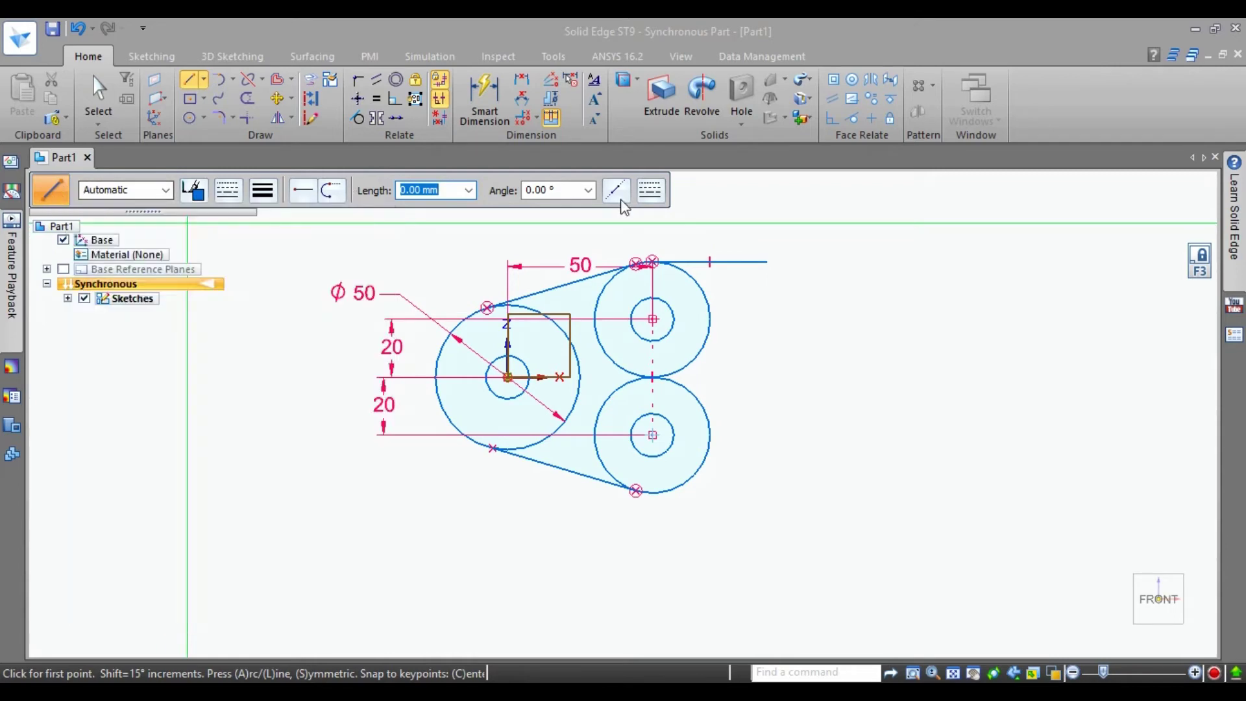
Step: Draw a 40 mm horizontal line in the positive X direction from near the lowest point of the lower 40 mm circle
{"action": "left_click", "coordinate": [663, 492]}
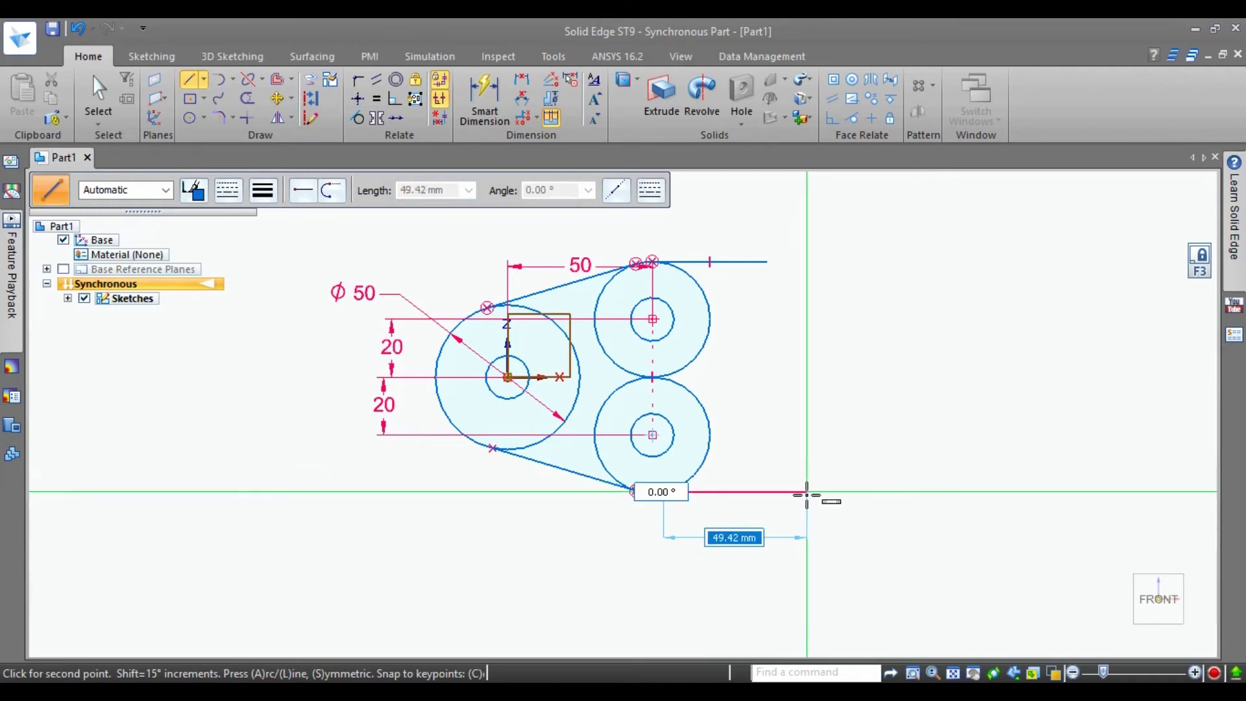
{"action": "type", "text": "4"}
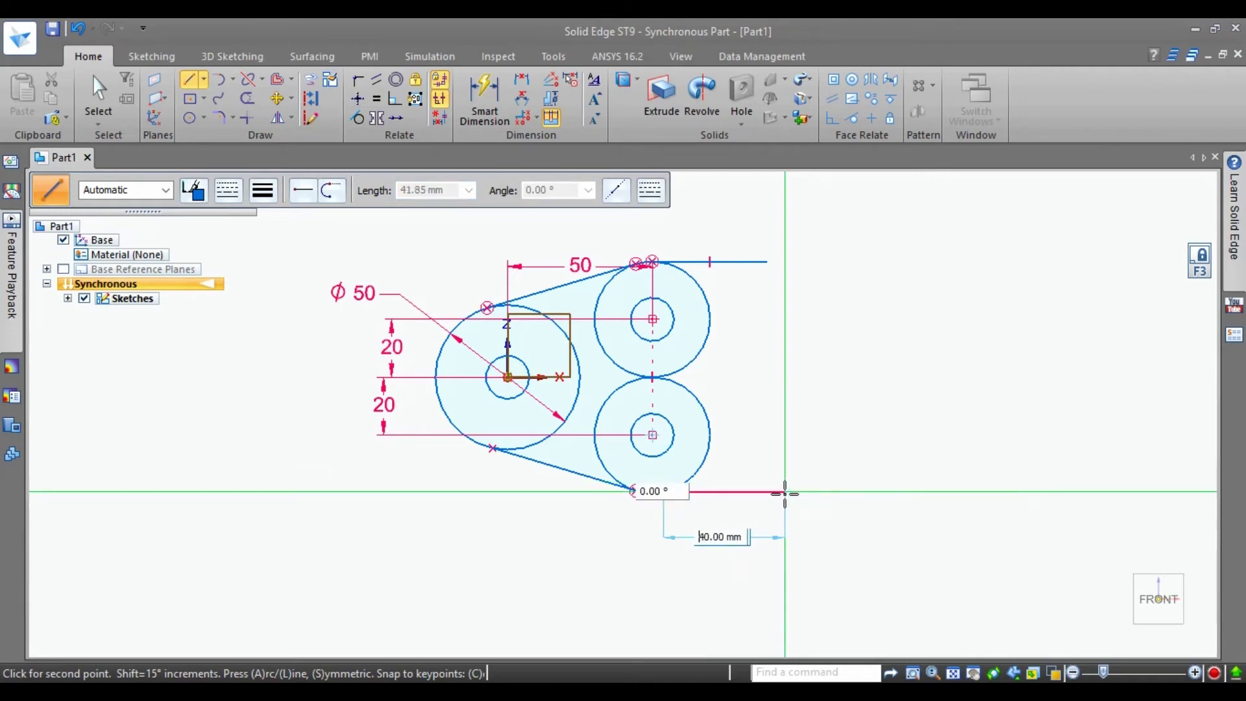
{"action": "left_click", "coordinate": [785, 493]}
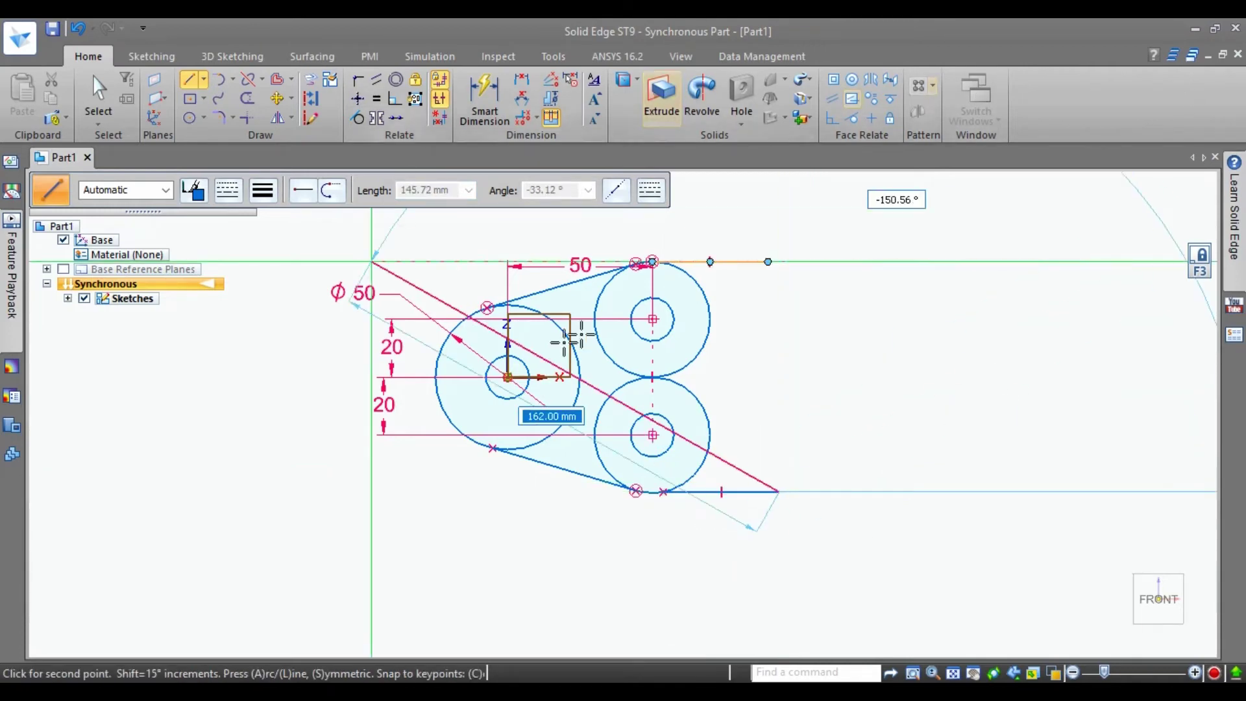
{"action": "left_click", "coordinate": [97, 91]}
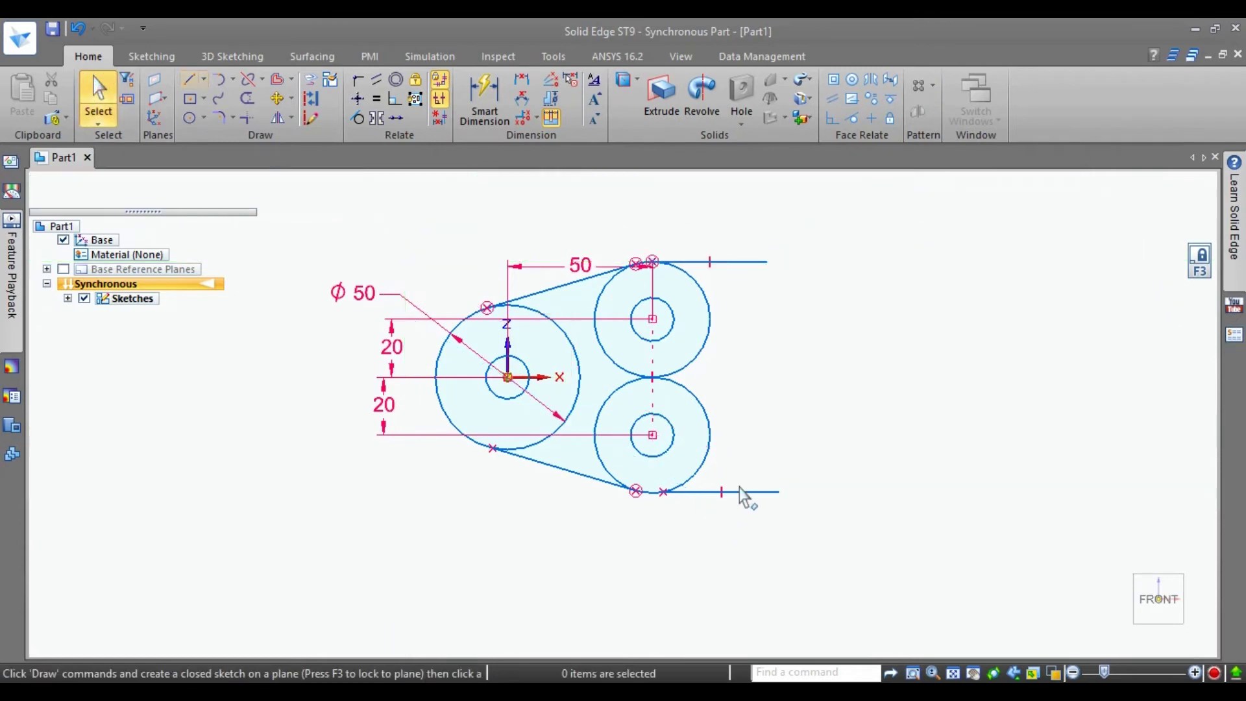
Step: Dimension the diameter of the lower outer circle, placing the dimension below the sloped line
{"action": "scroll", "coordinate": [743, 497], "scroll_direction": "up", "scroll_amount": 2}
{"action": "left_click", "coordinate": [485, 95]}
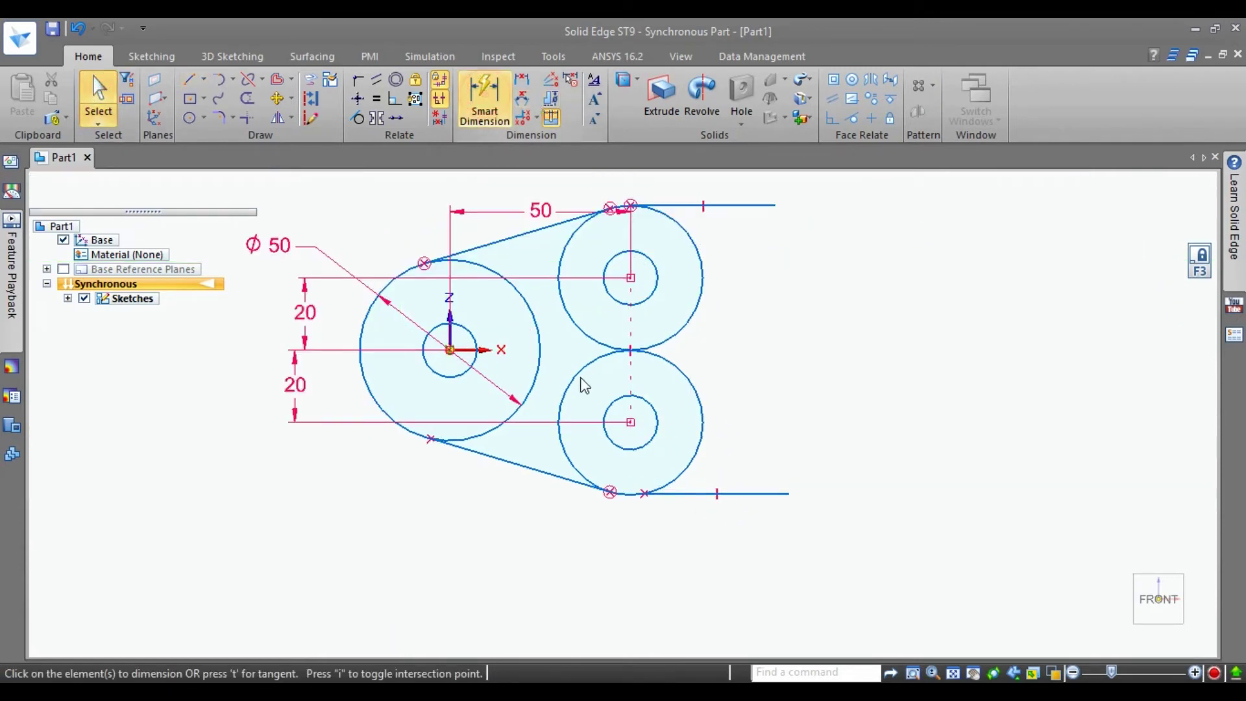
{"action": "left_click", "coordinate": [563, 448]}
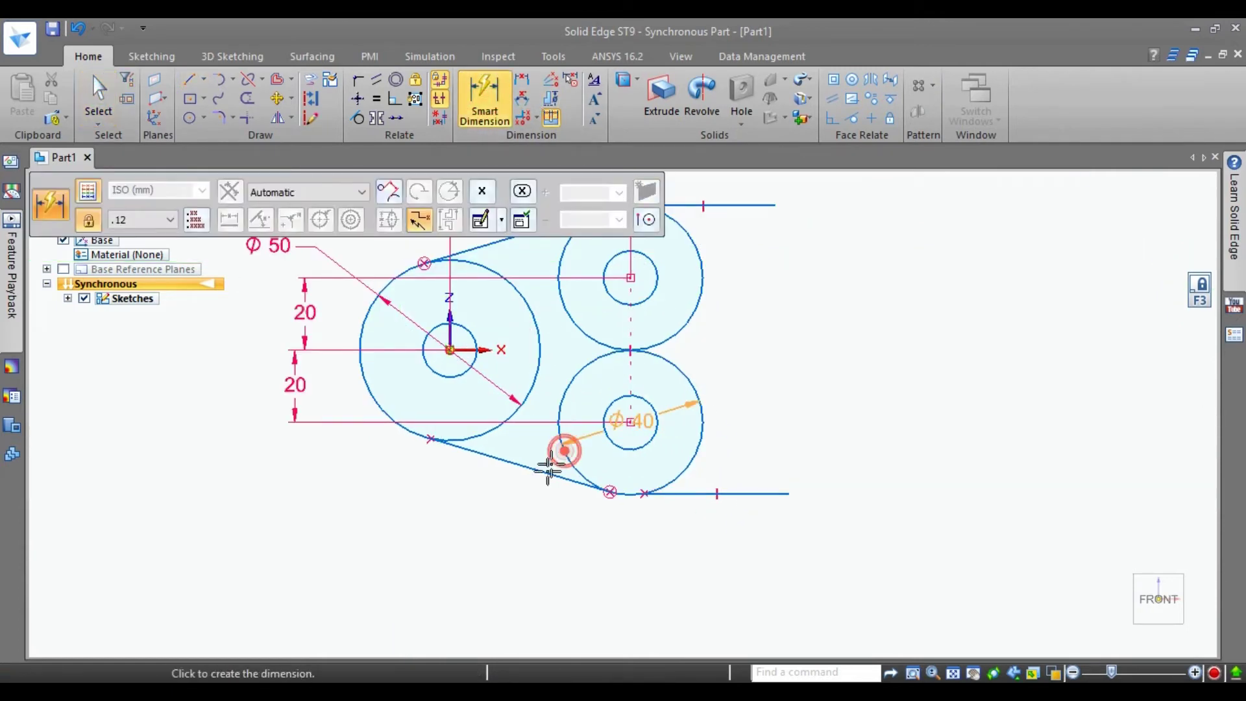
{"action": "left_click", "coordinate": [518, 510]}
Step: Apply a tangent relation between the lower horizontal line and the lower 40 mm circle
{"action": "left_click", "coordinate": [359, 118]}
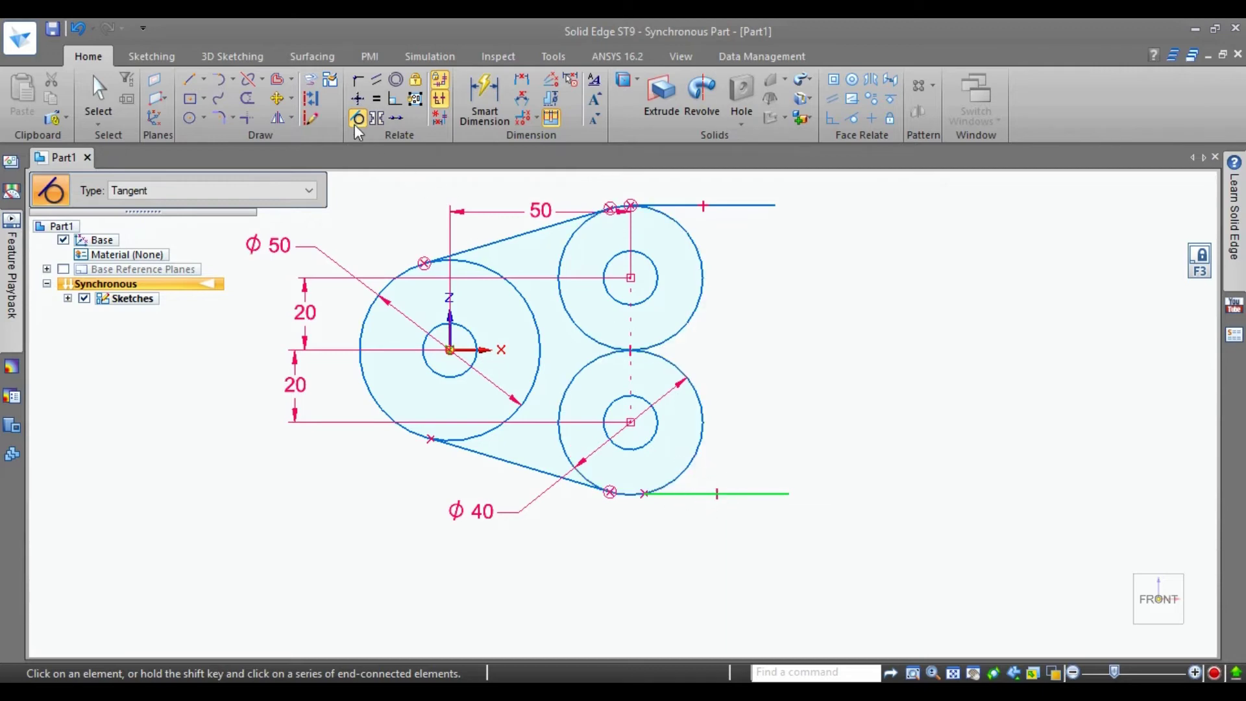
{"action": "left_click", "coordinate": [694, 458]}
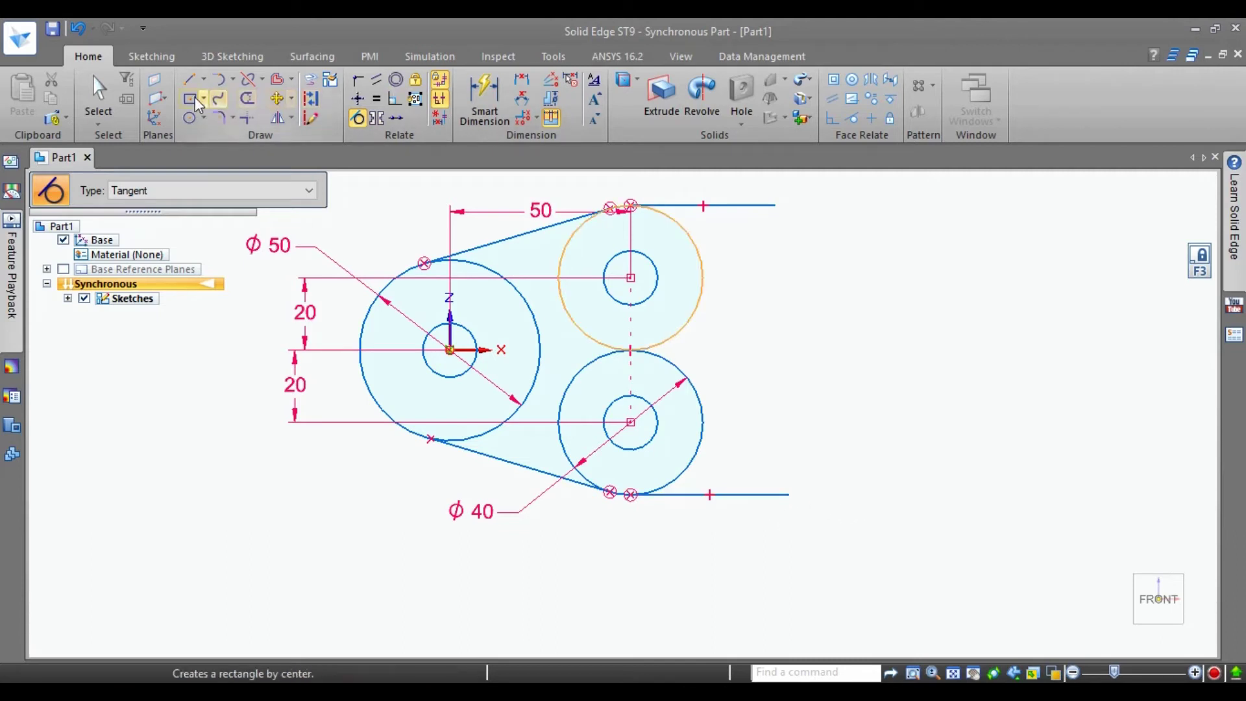
{"action": "left_click", "coordinate": [98, 94]}
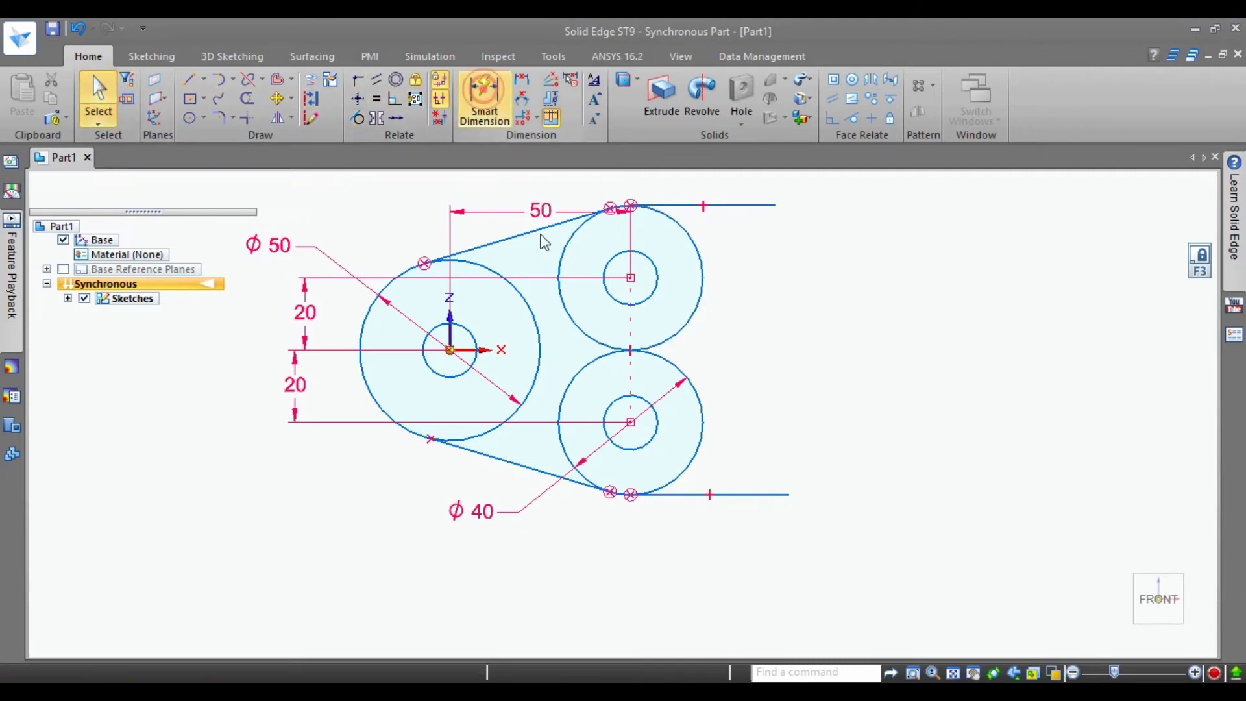
Step: Dimension the lower horizontal line below the profile and set its length to 40 mm
{"action": "left_click", "coordinate": [484, 97]}
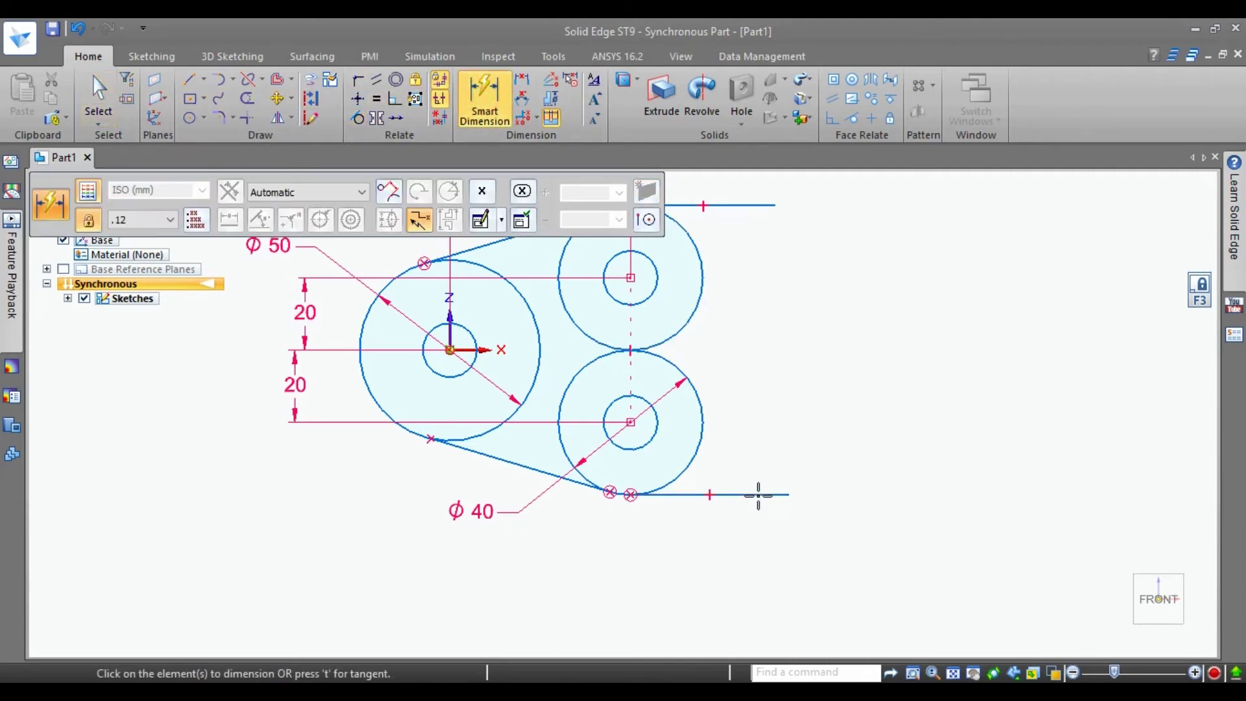
{"action": "left_click", "coordinate": [758, 495]}
{"action": "left_click", "coordinate": [747, 541]}
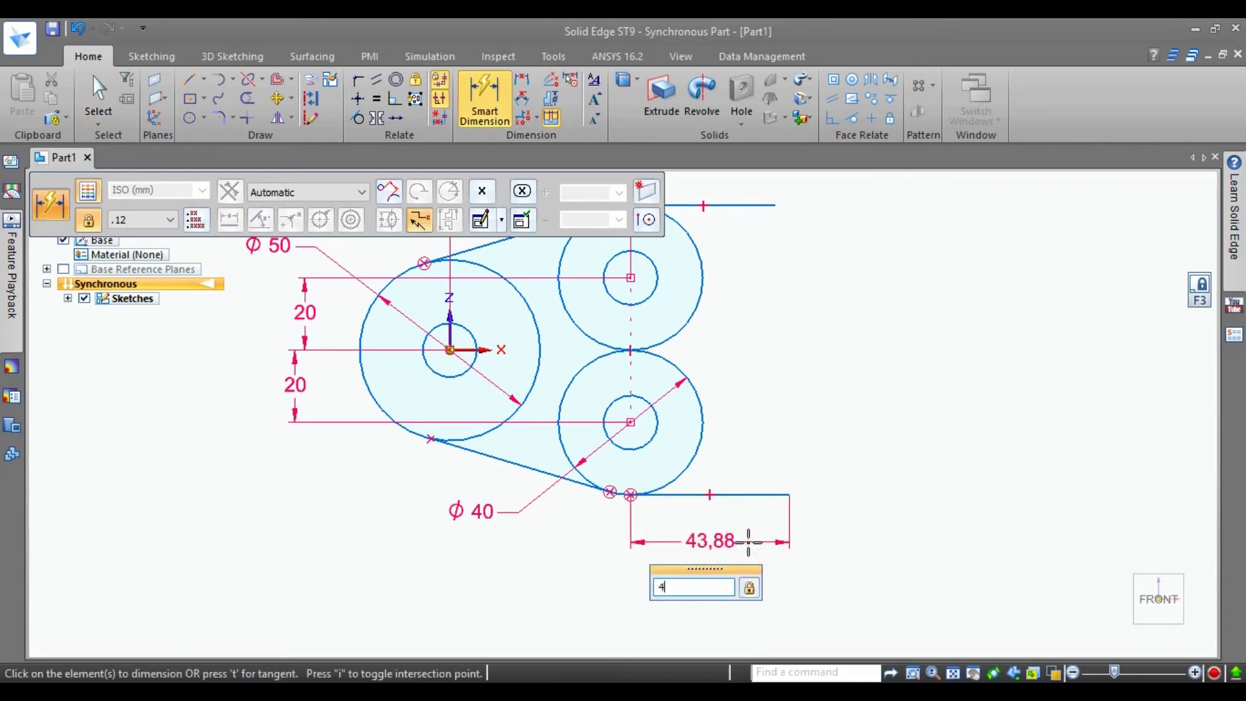
{"action": "type", "text": "40"}
{"action": "key", "text": "Return"}
{"action": "scroll", "coordinate": [975, 460], "scroll_direction": "down", "scroll_amount": 1}
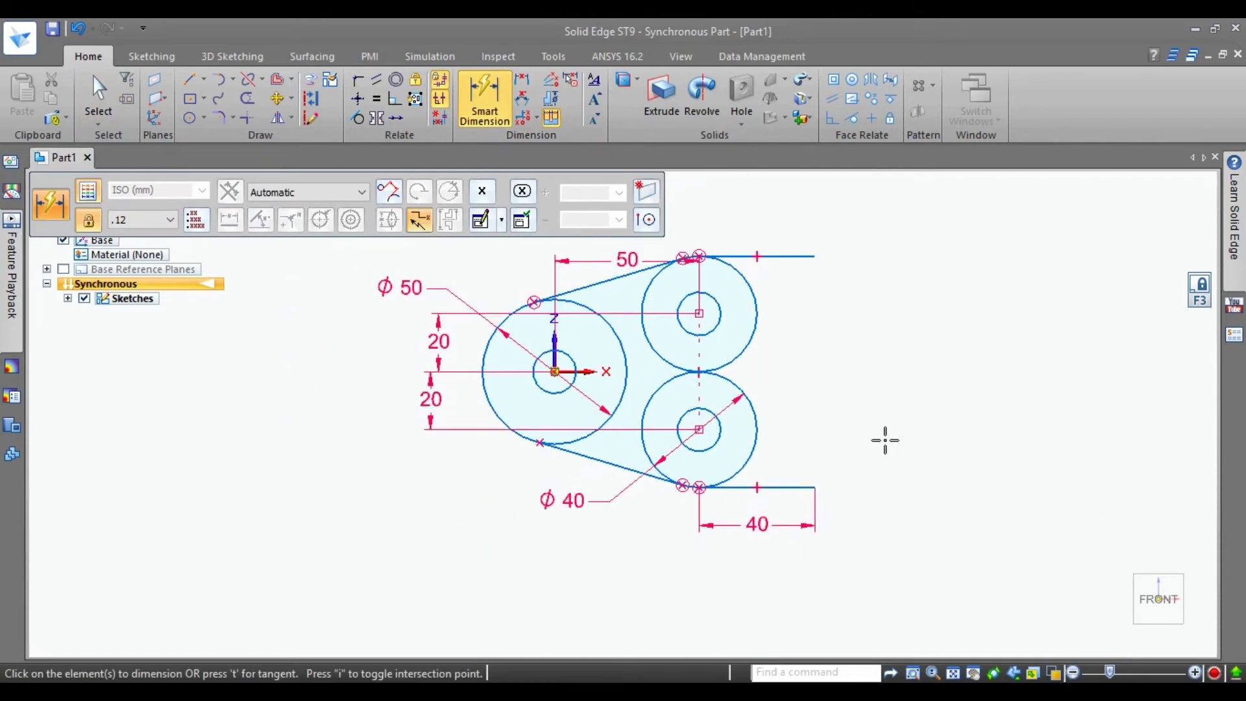
Step: Dimension the length of the upper horizontal line, placing the dimension above it
{"action": "left_click", "coordinate": [793, 254]}
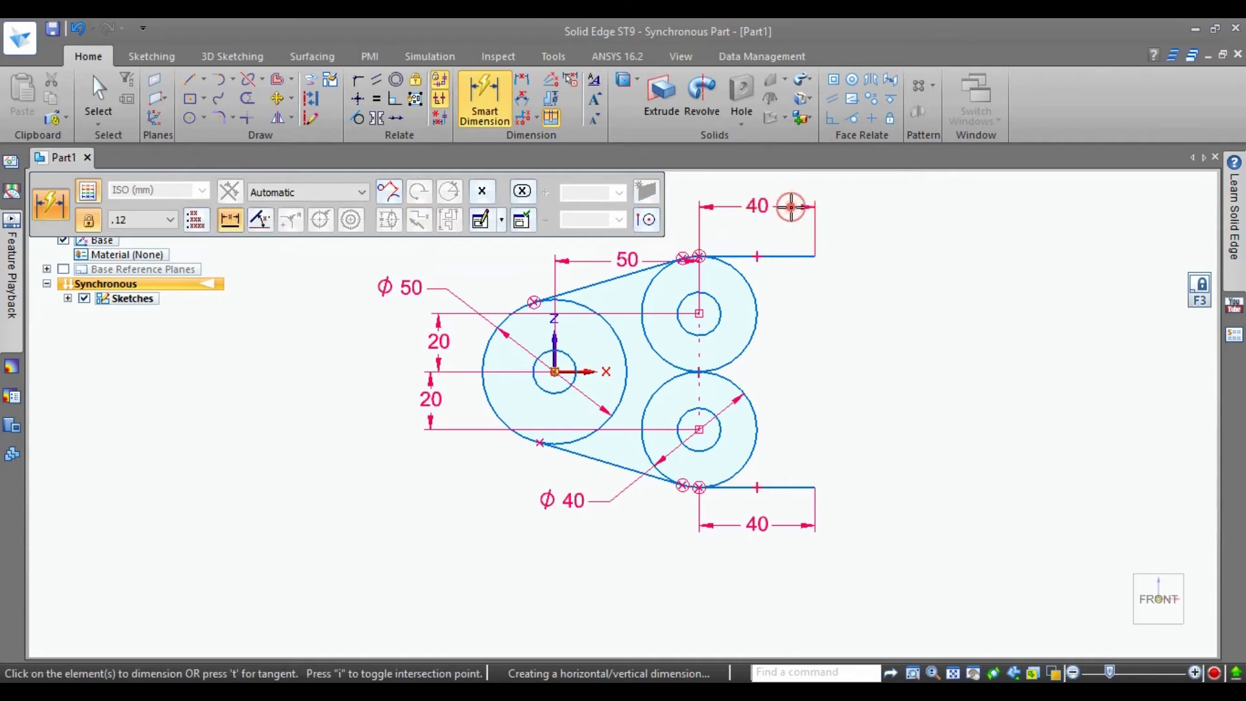
{"action": "left_click", "coordinate": [791, 206]}
{"action": "left_click", "coordinate": [98, 96]}
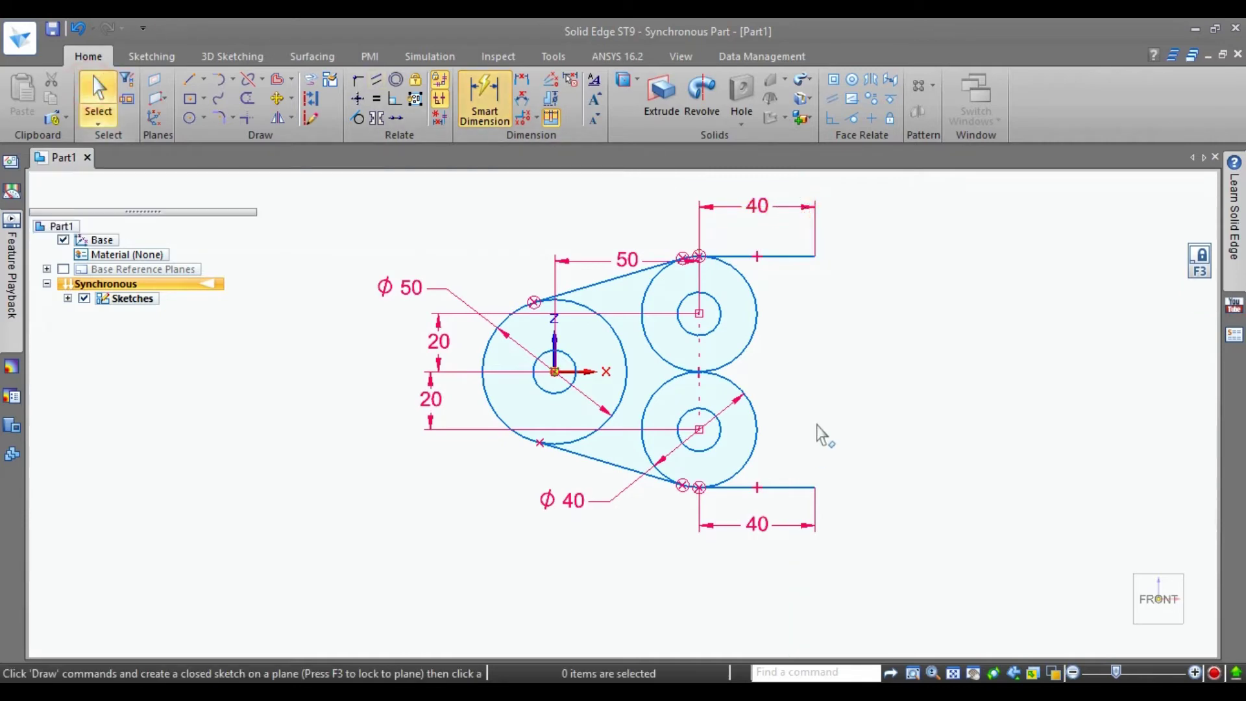
Step: Draw a 145 mm horizontal line in the positive X direction from the origin, taking the length from the PDF drawing
{"action": "scroll", "coordinate": [820, 436], "scroll_direction": "up", "scroll_amount": 2}
{"action": "left_click", "coordinate": [189, 78]}
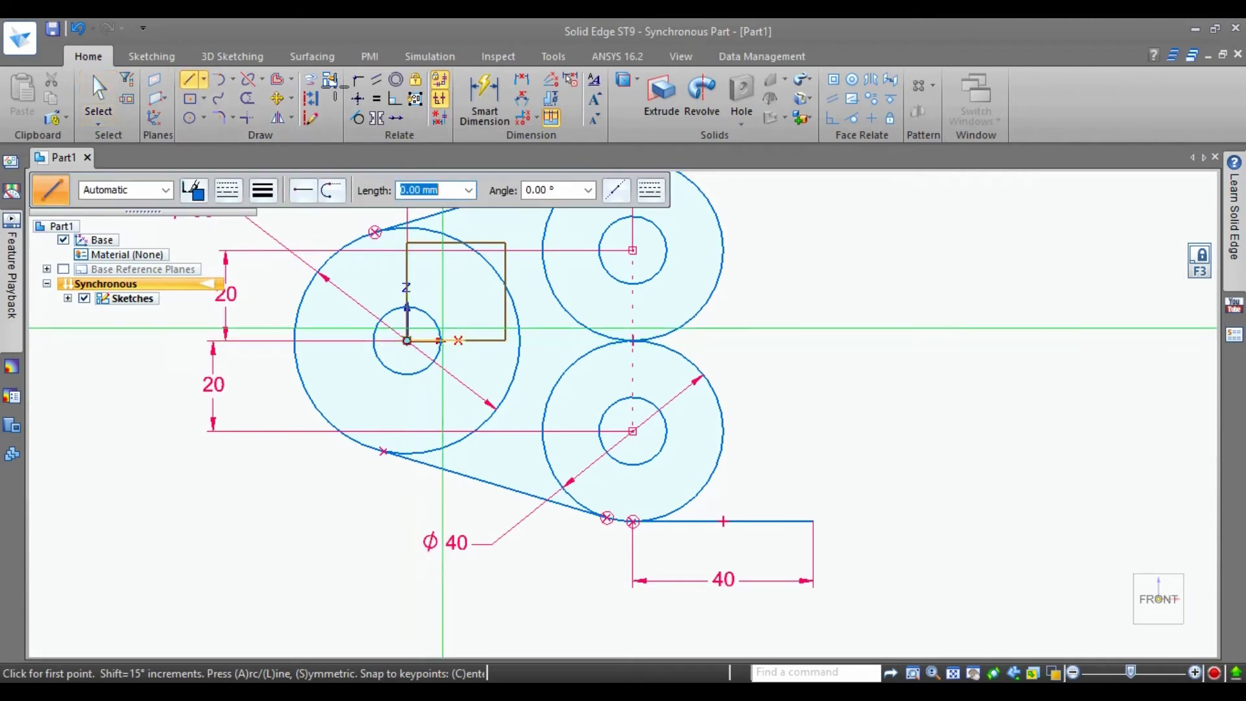
{"action": "left_click", "coordinate": [407, 340]}
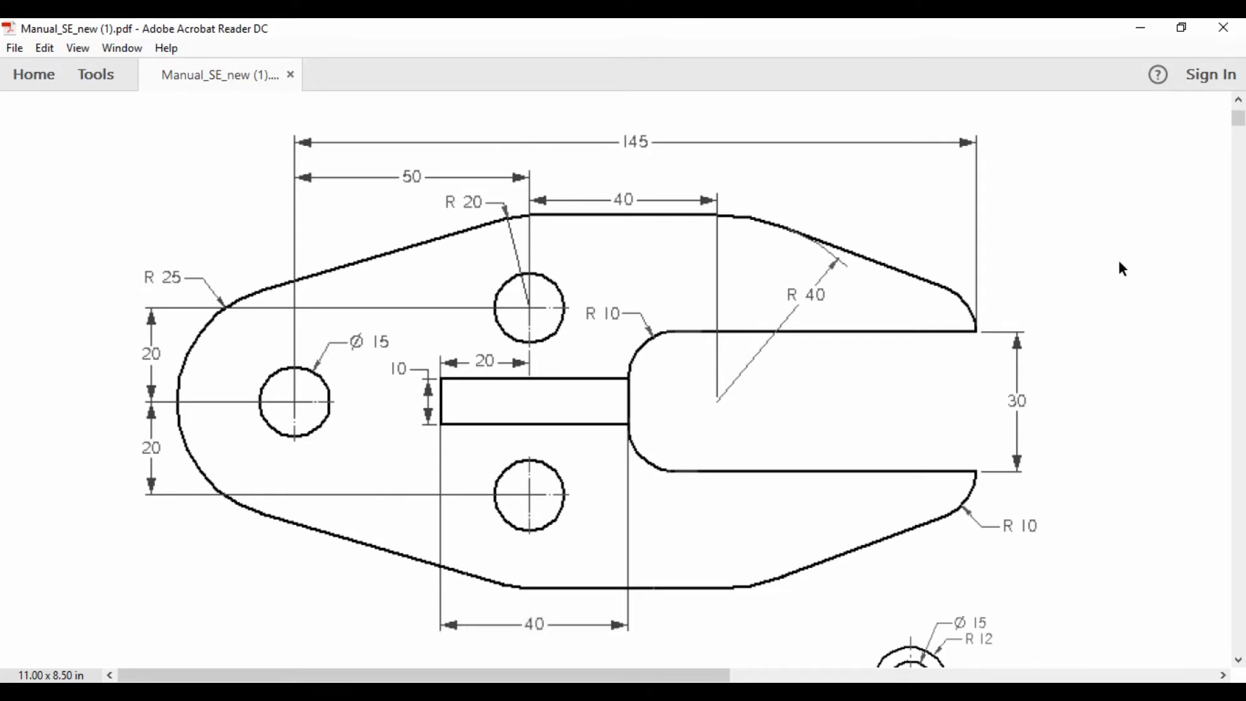
{"action": "key", "text": "alt+Tab"}
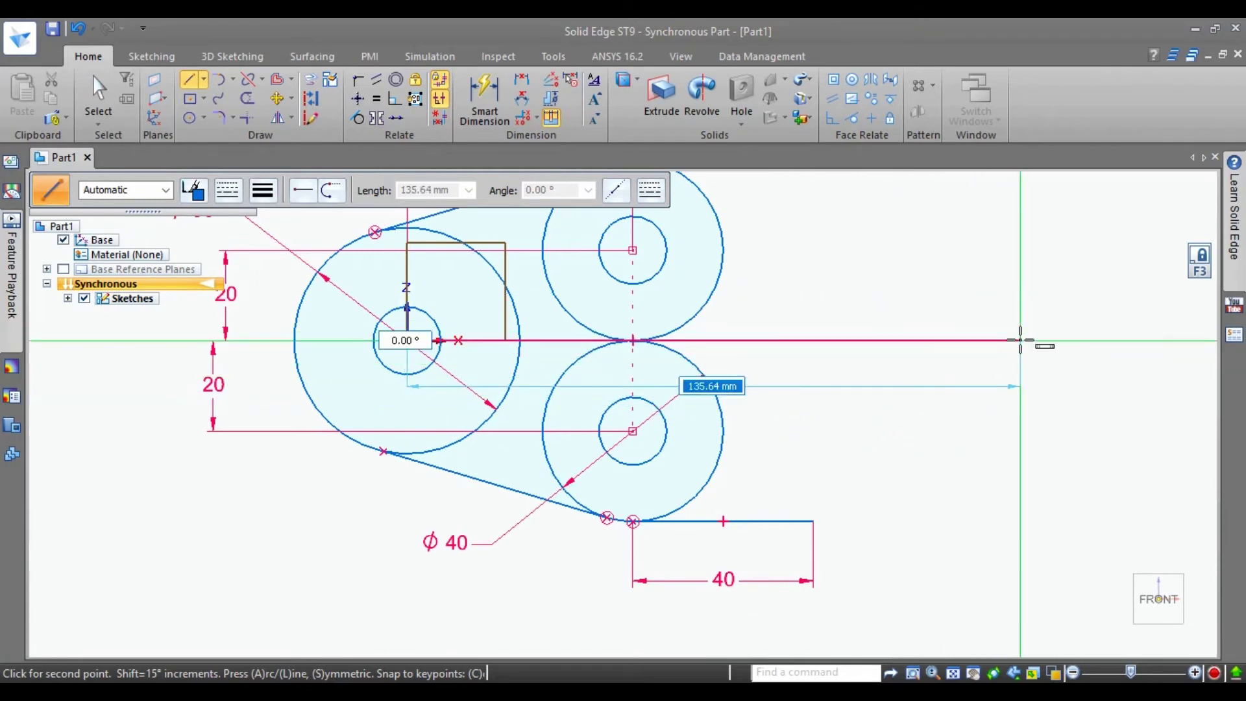
{"action": "type", "text": "145"}
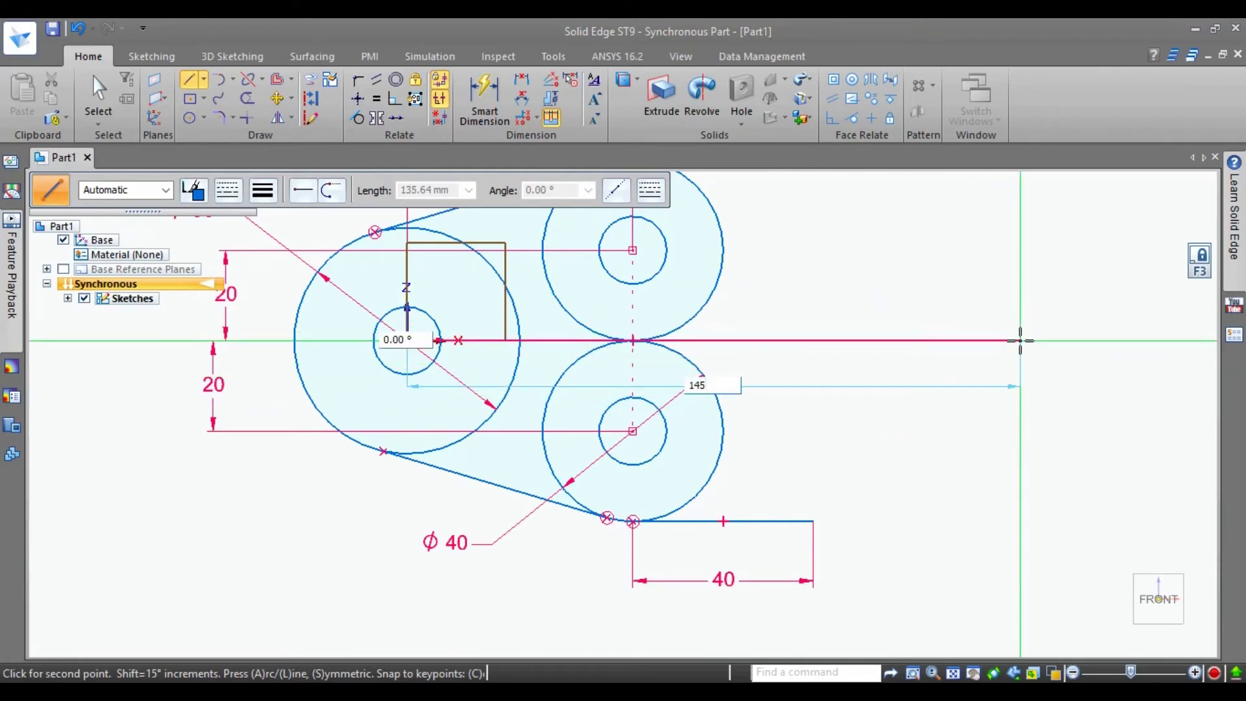
{"action": "key", "text": "Tab"}
{"action": "key", "text": "Return"}
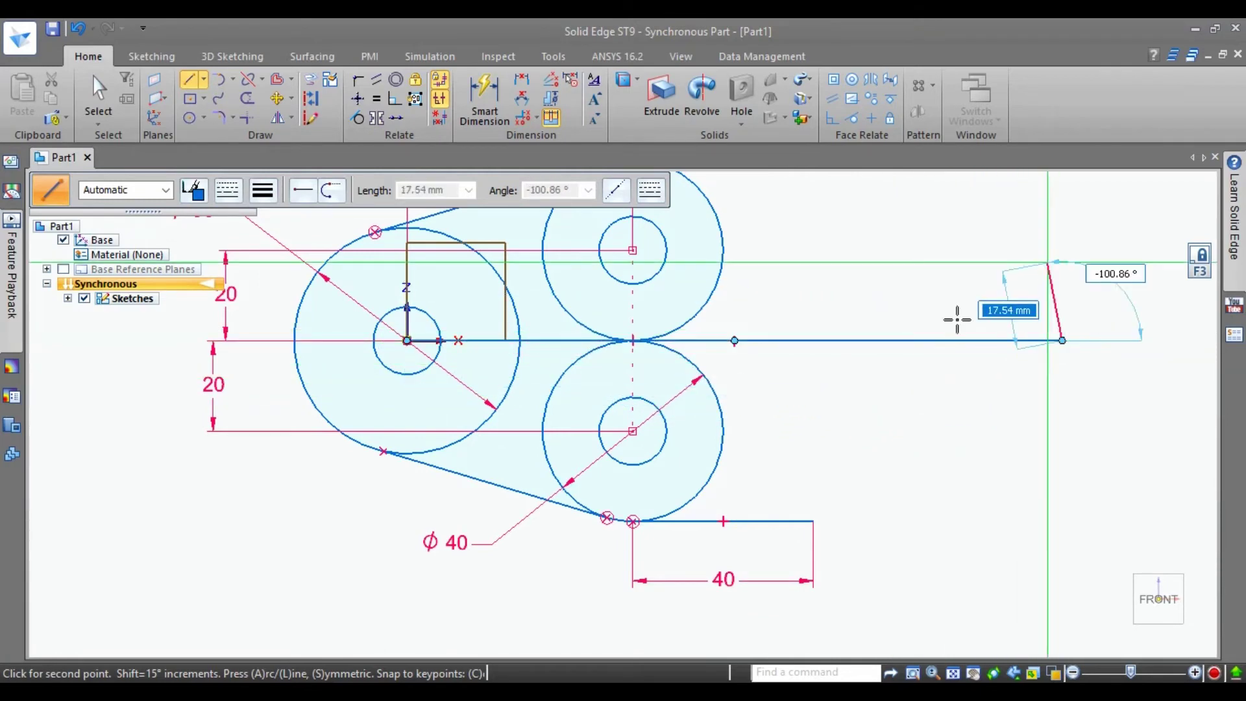
{"action": "scroll", "coordinate": [804, 490], "scroll_direction": "down", "scroll_amount": 2}
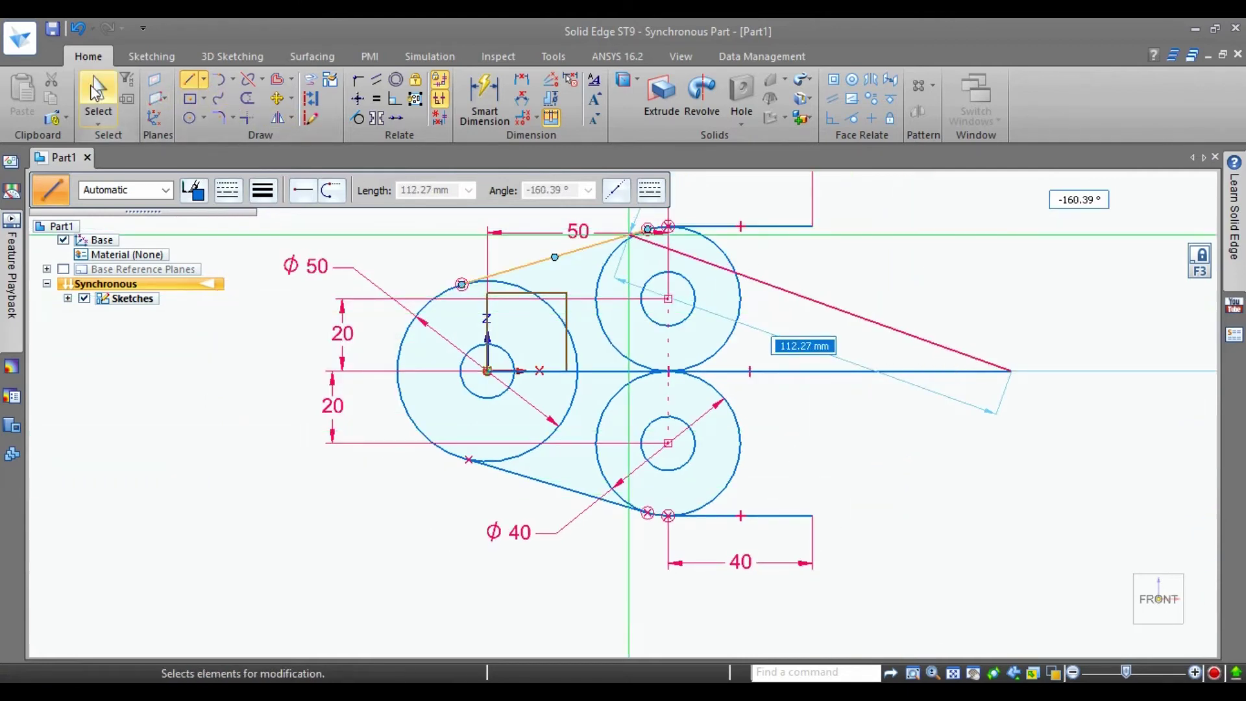
{"action": "left_click", "coordinate": [98, 98]}
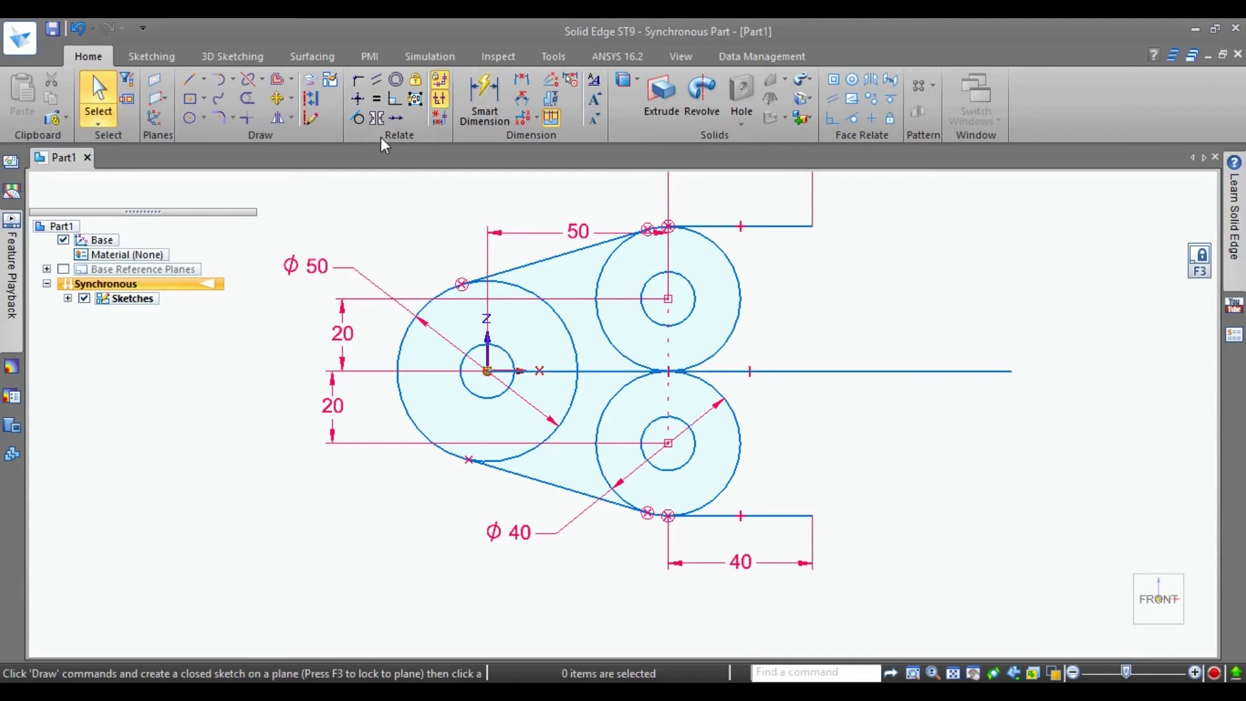
Step: Convert the 145 mm horizontal line from the origin into construction geometry
{"action": "left_click", "coordinate": [312, 102]}
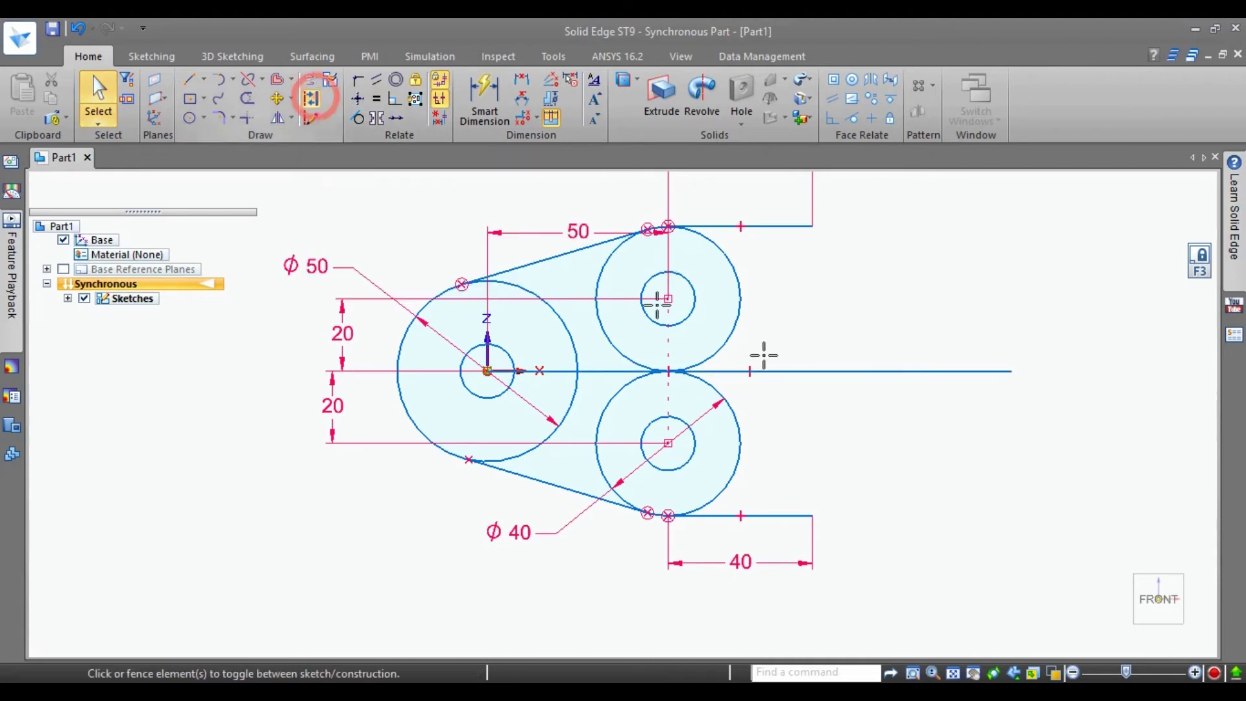
{"action": "left_click", "coordinate": [824, 370]}
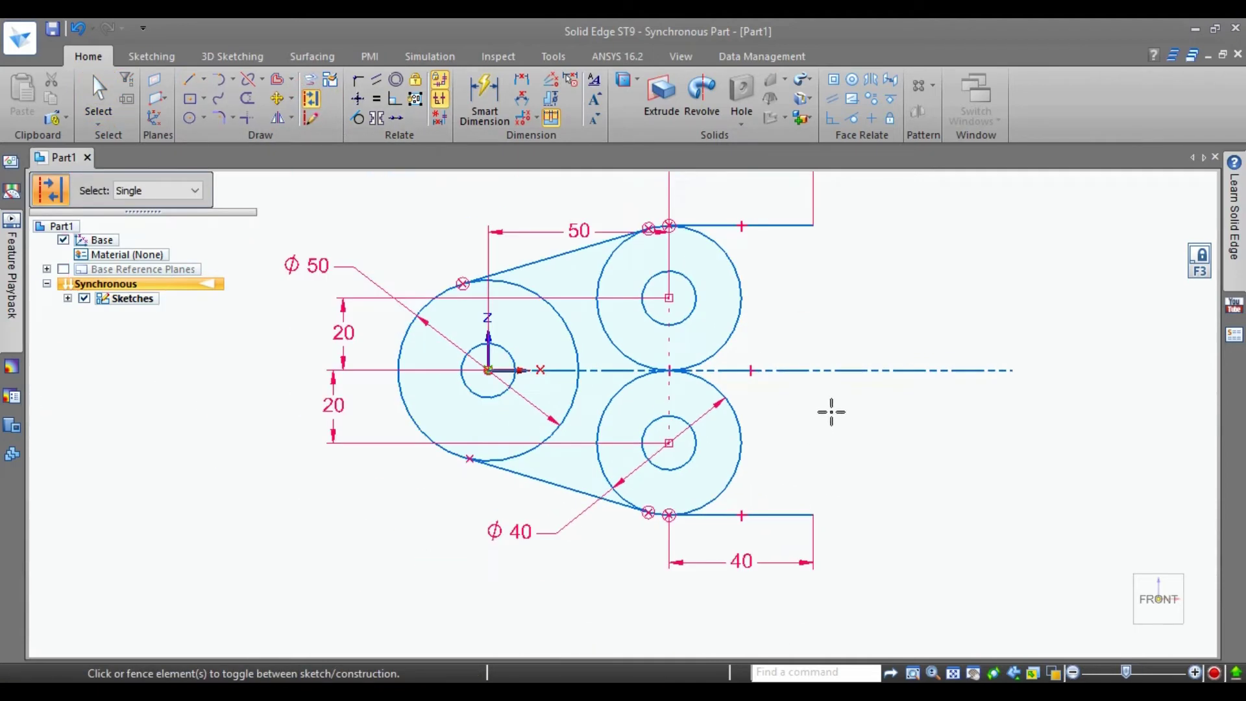
{"action": "key", "text": "ctrl+shift+a"}
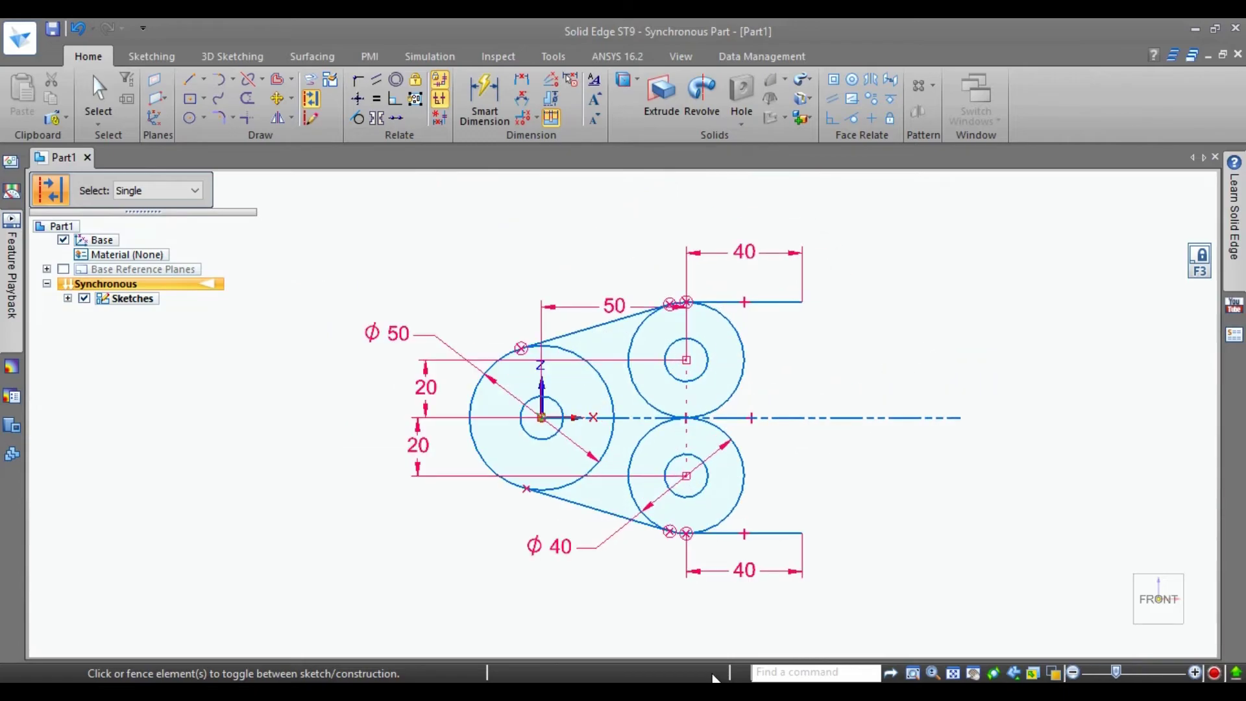
{"action": "key", "text": "alt+Tab"}
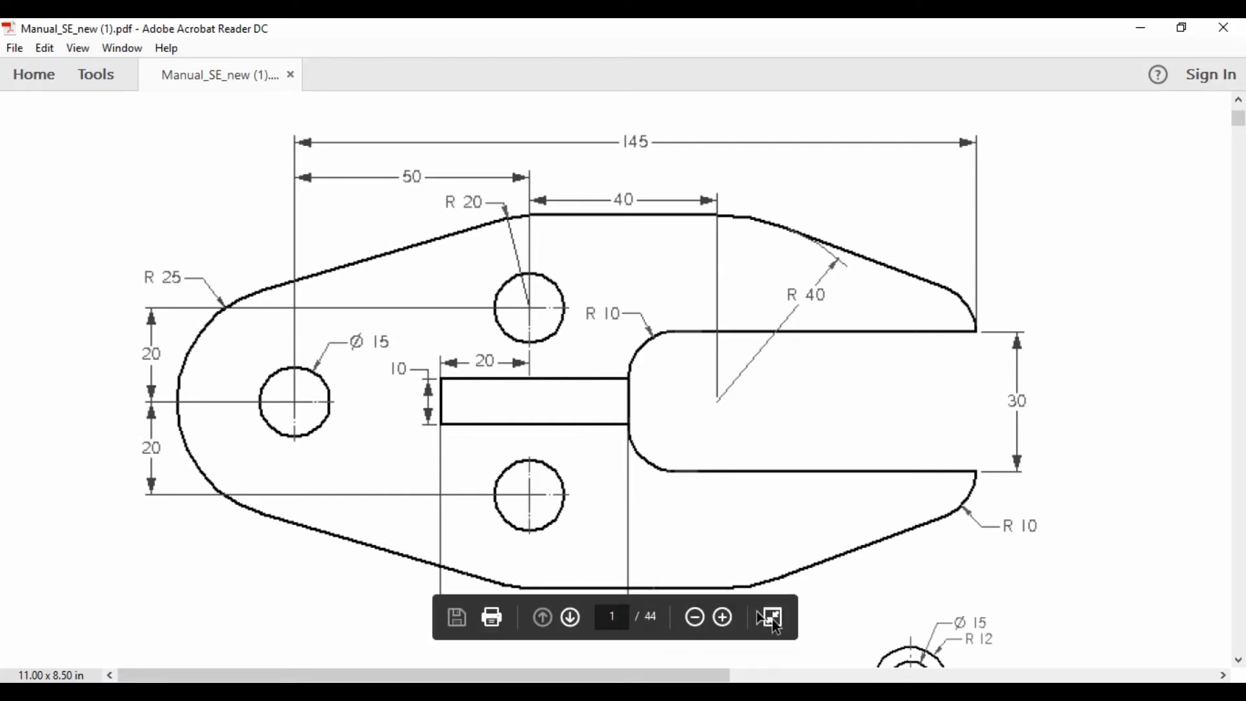
{"action": "key", "text": "alt+Tab"}
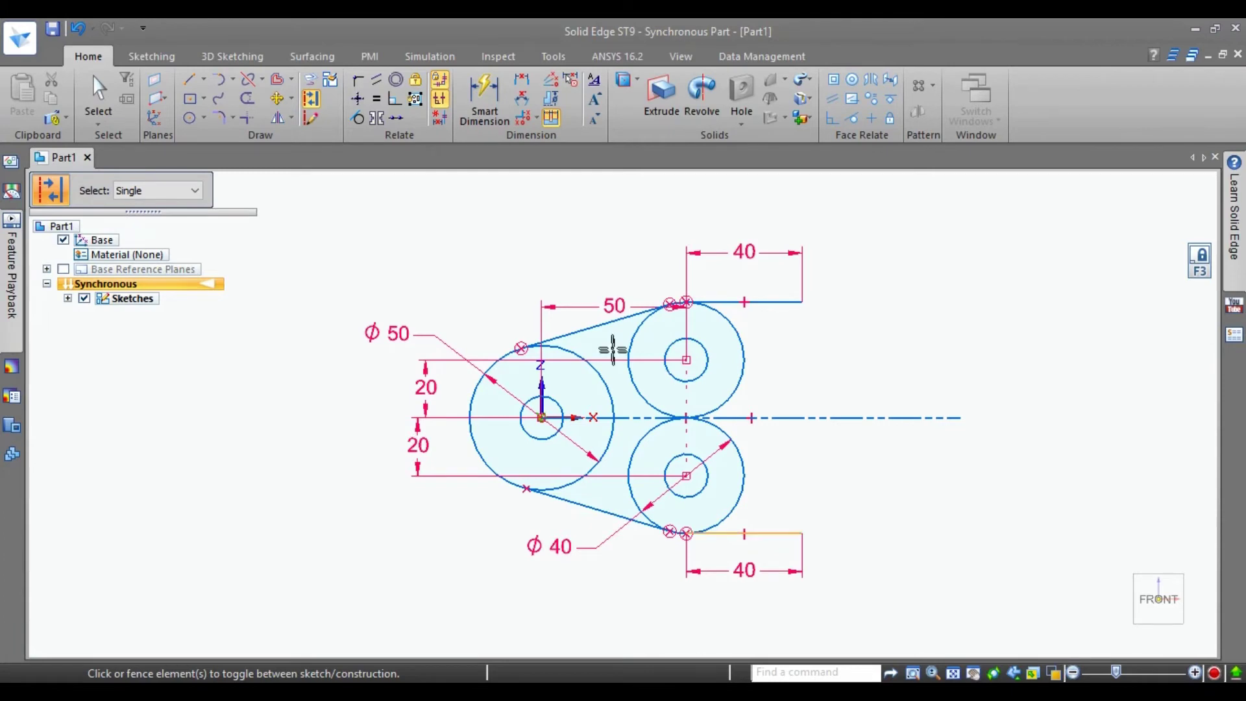
{"action": "left_click", "coordinate": [207, 97]}
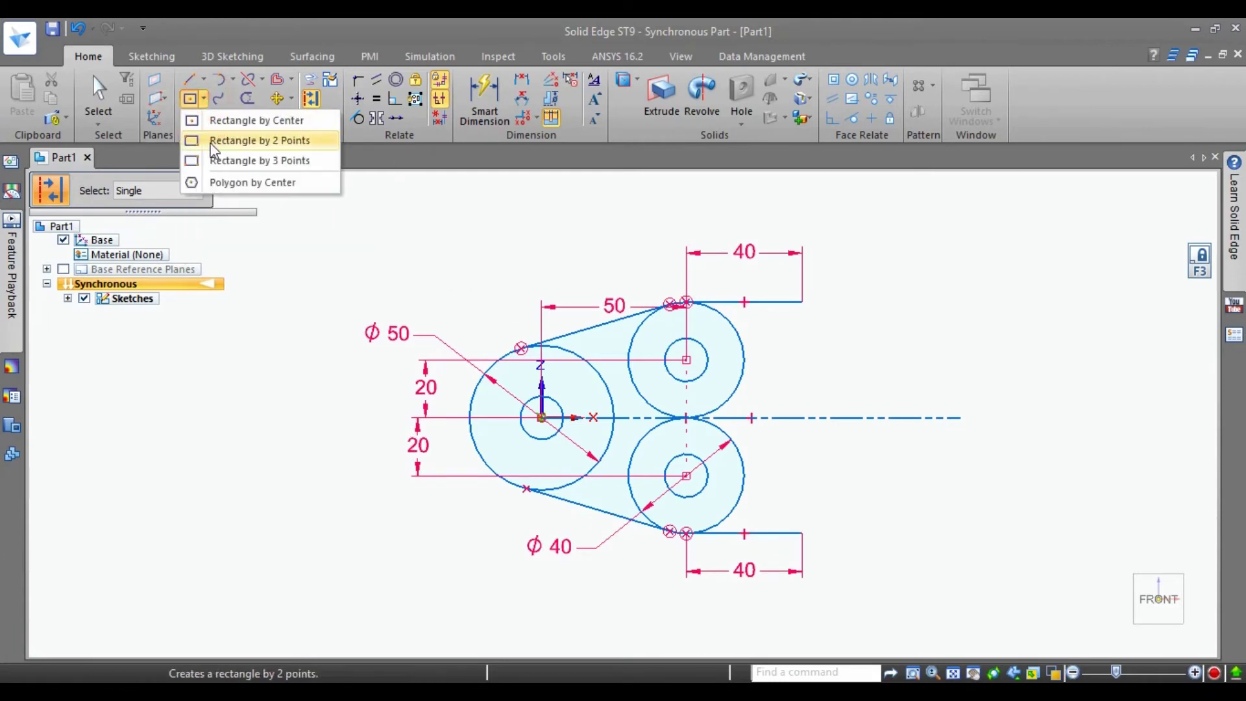
{"action": "left_click", "coordinate": [257, 141]}
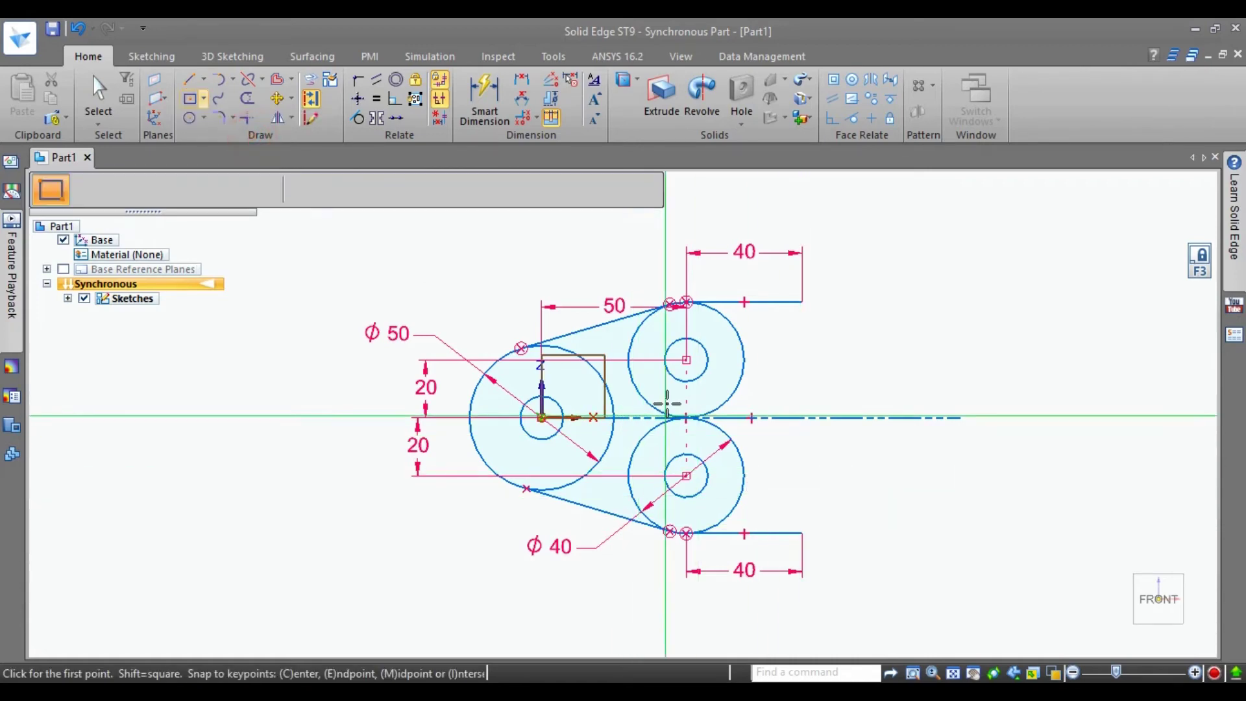
{"action": "scroll", "coordinate": [667, 403], "scroll_direction": "up", "scroll_amount": 3}
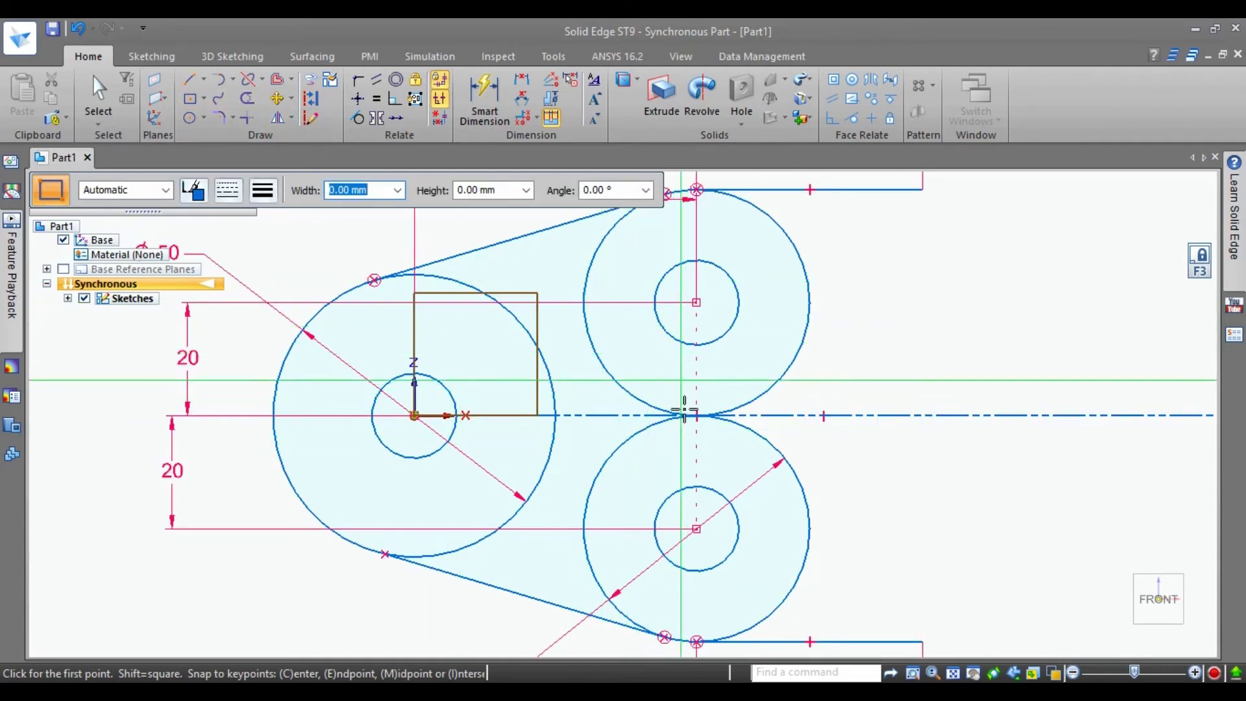
Step: Trim the inner portions of the upper and lower 40 mm circles, keeping only the short arcs between the sloped and horizontal lines
{"action": "left_click", "coordinate": [246, 98]}
{"action": "left_click", "coordinate": [634, 391]}
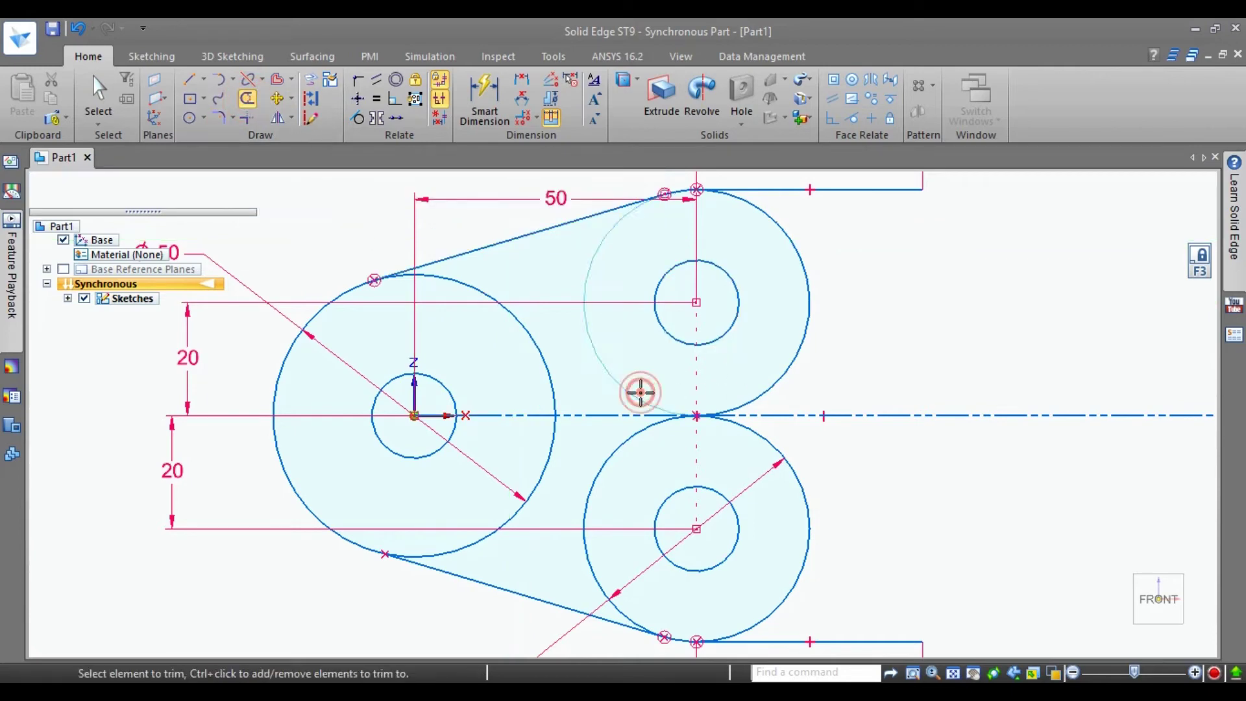
{"action": "left_click", "coordinate": [764, 384]}
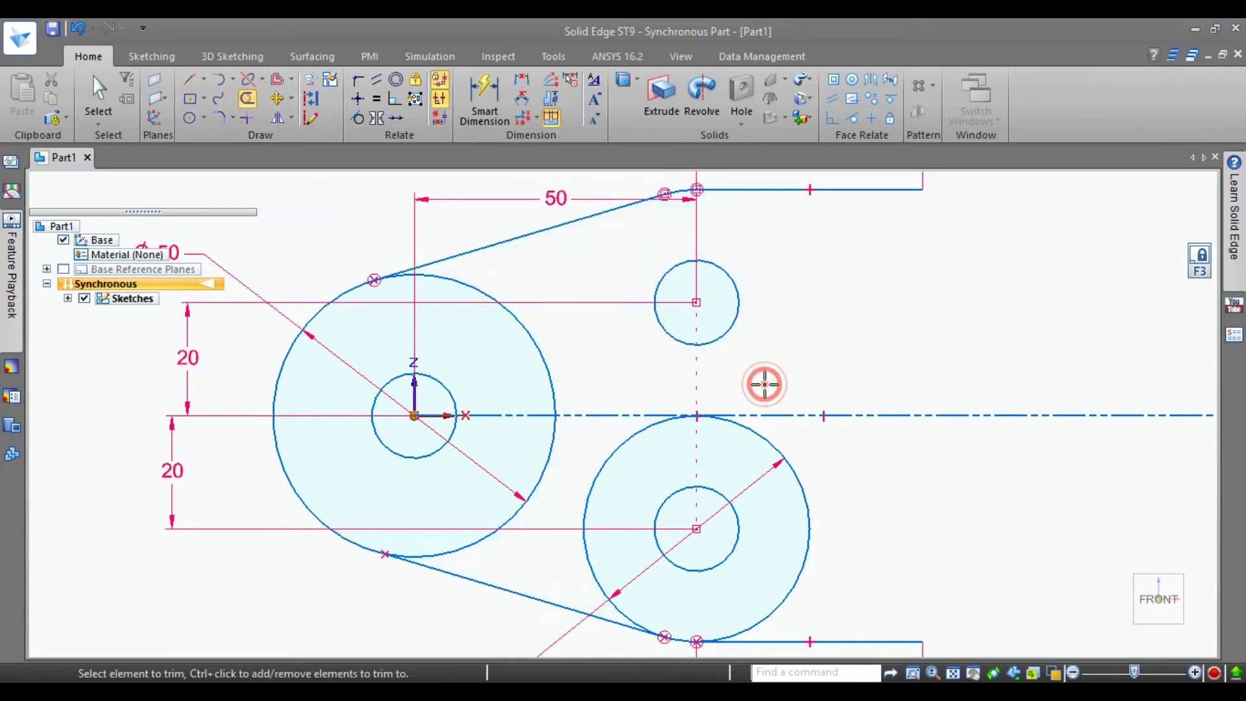
{"action": "left_click", "coordinate": [757, 430]}
{"action": "mouse_move", "coordinate": [660, 437]}
{"action": "left_mouse_down"}
{"action": "mouse_move", "coordinate": [631, 440]}
{"action": "mouse_move", "coordinate": [599, 470]}
{"action": "left_mouse_up"}
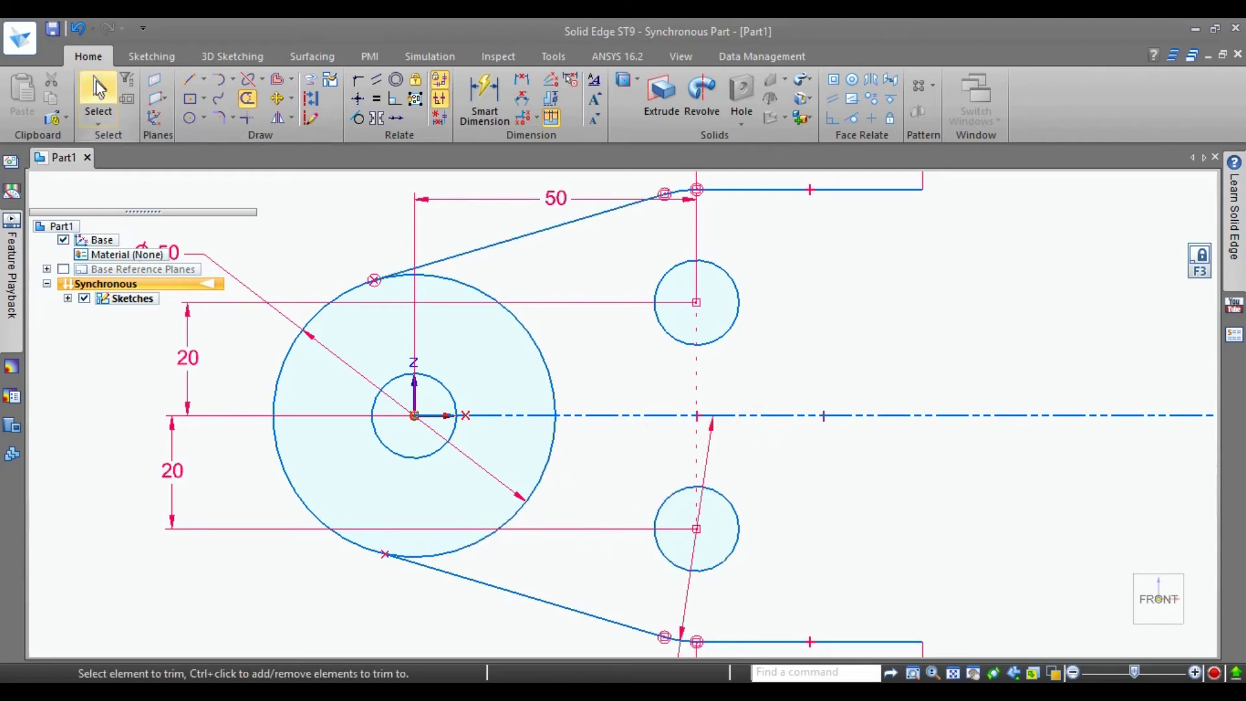
{"action": "left_click", "coordinate": [97, 89]}
Step: Draw a two-point rectangle about 49 mm by 14 mm across the construction line, between the two 15 mm holes
{"action": "left_click", "coordinate": [203, 99]}
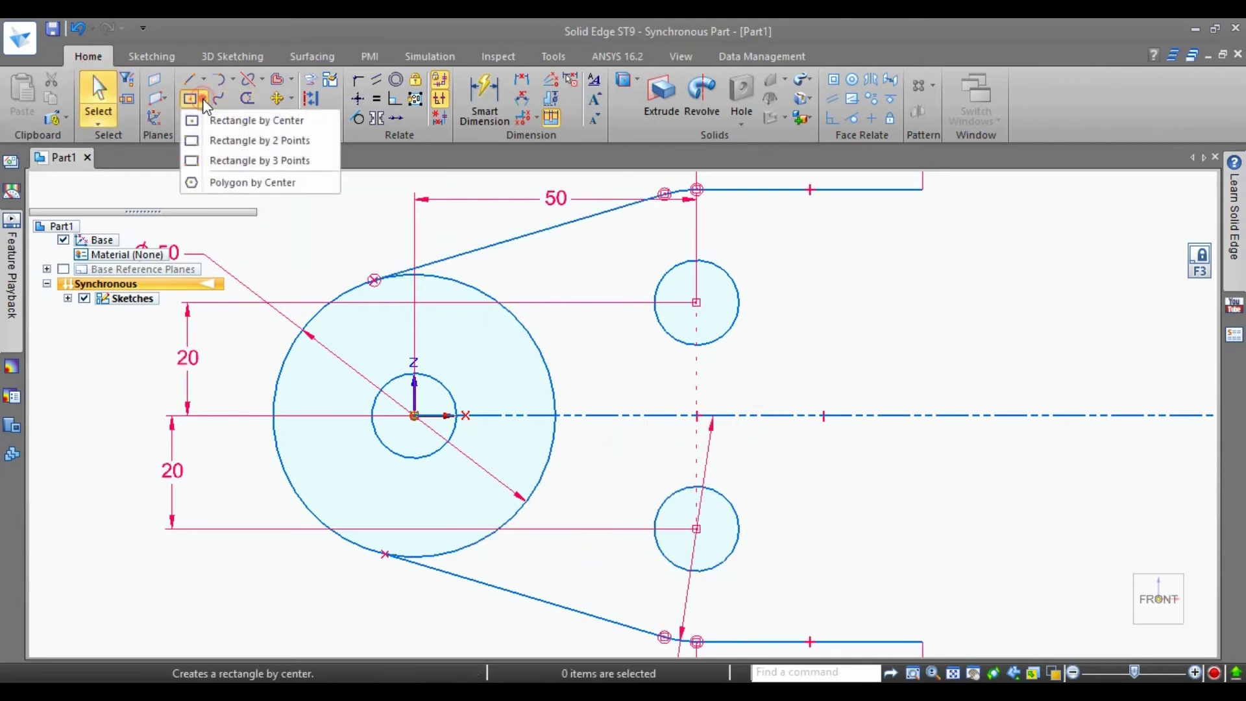
{"action": "left_click", "coordinate": [210, 134]}
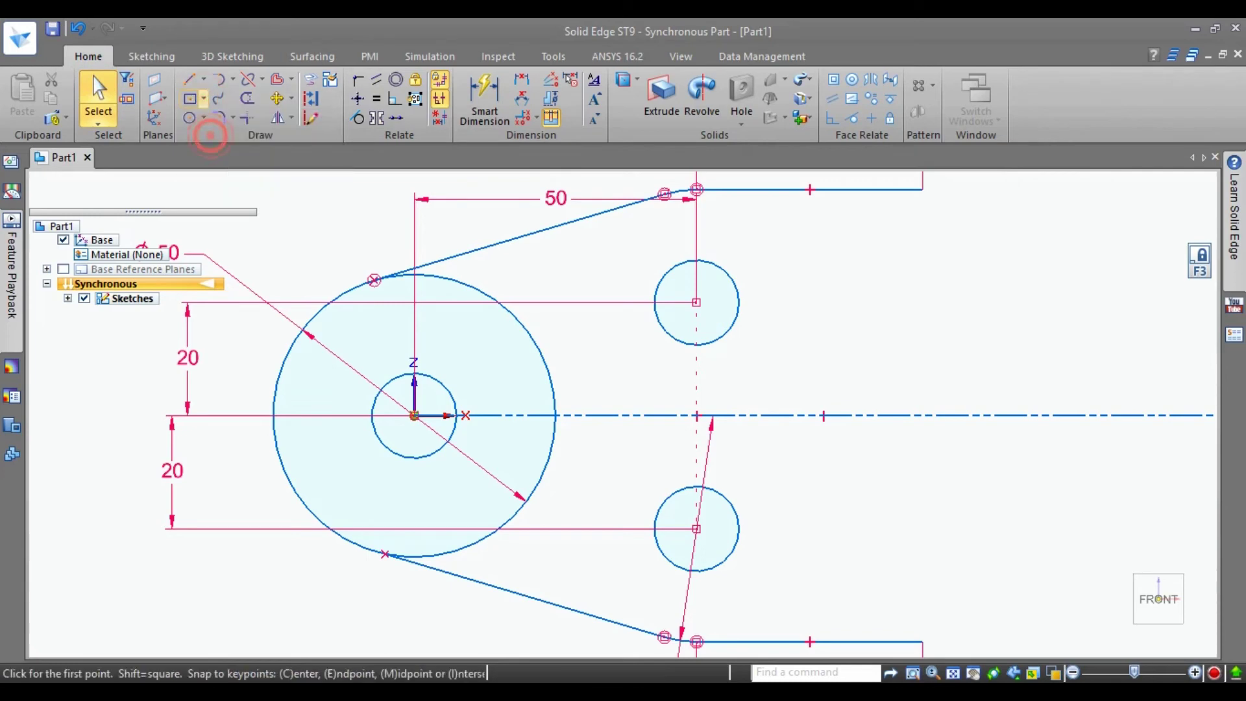
{"action": "left_click", "coordinate": [639, 386]}
{"action": "left_click", "coordinate": [915, 466]}
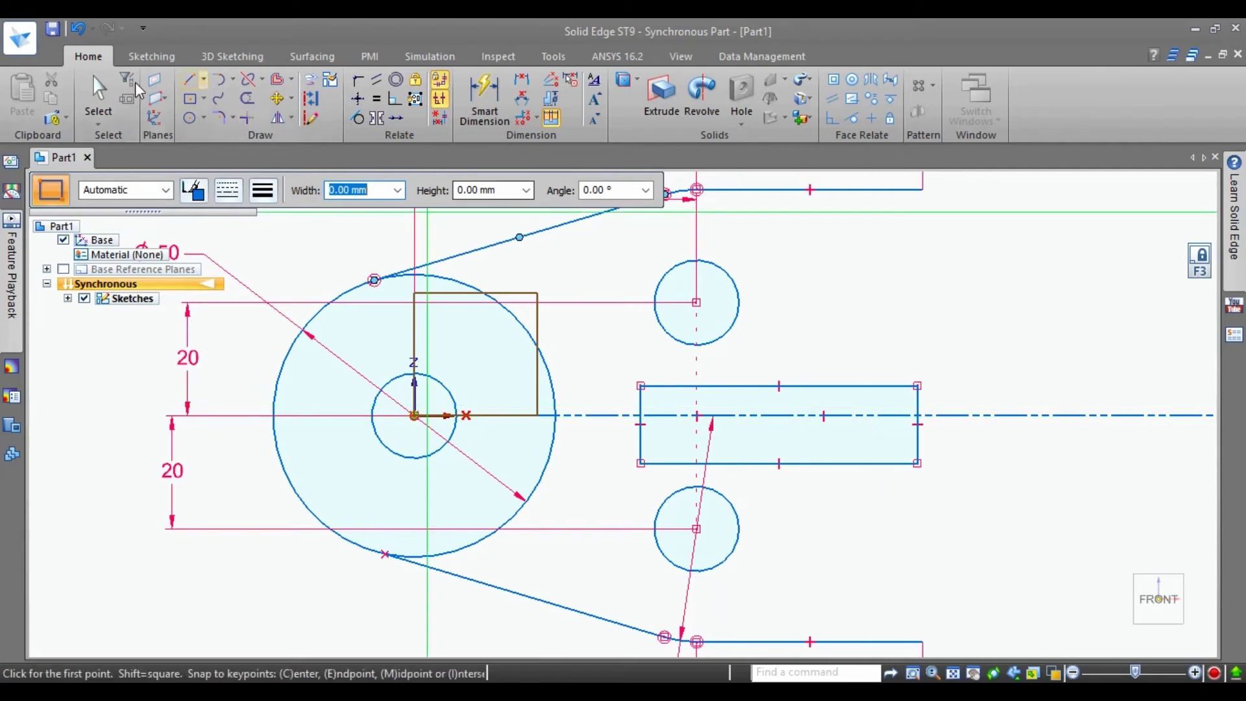
{"action": "key", "text": "Escape"}
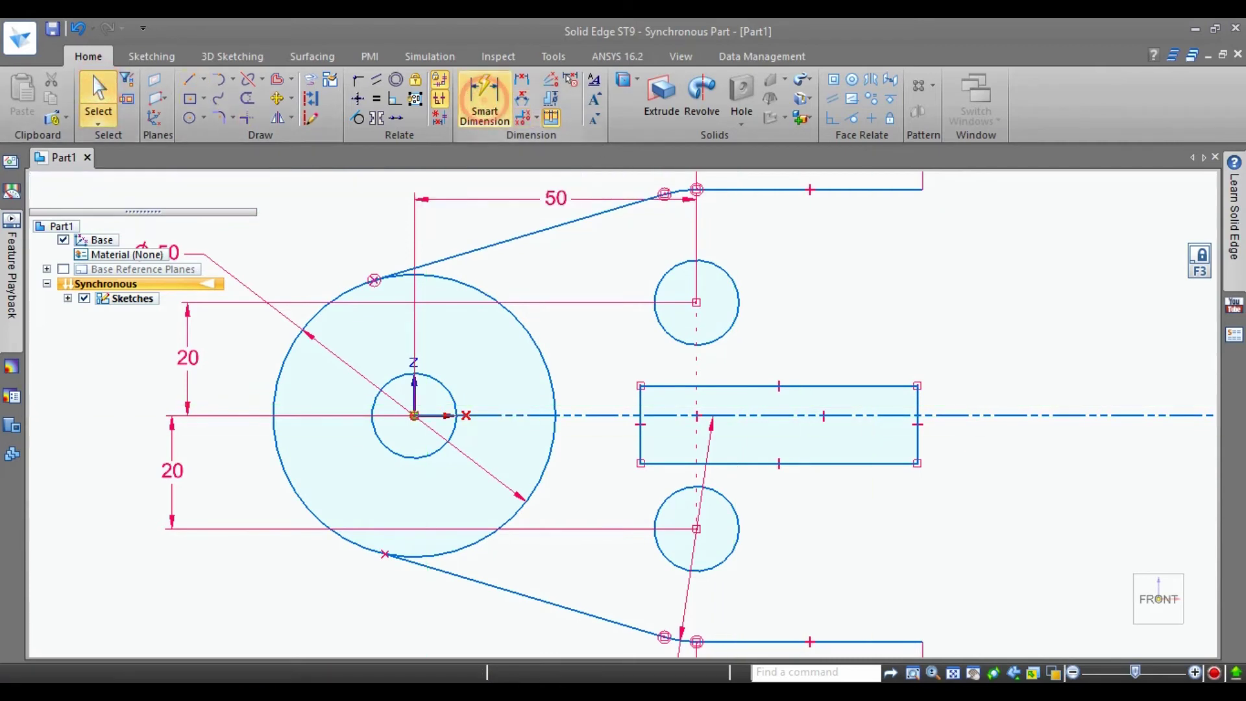
Step: Dimension the rectangle, setting its height to 10 mm and its length to 40 mm
{"action": "left_click", "coordinate": [484, 98]}
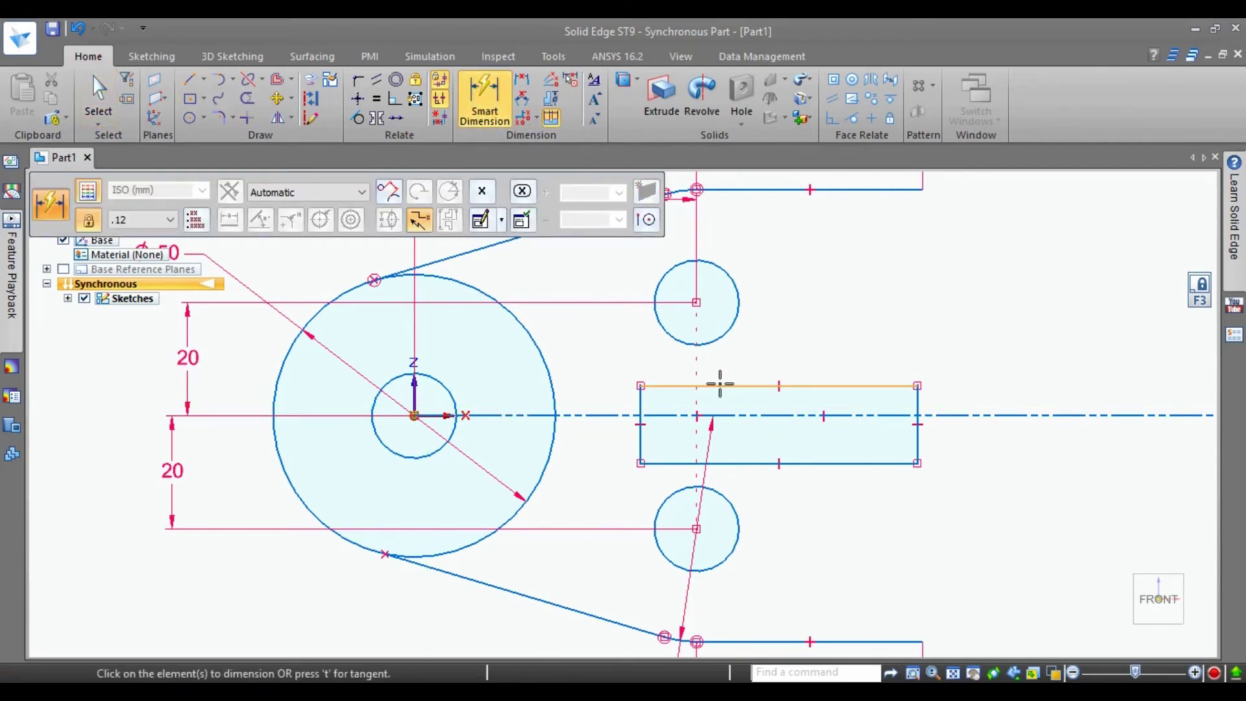
{"action": "left_click", "coordinate": [641, 445]}
{"action": "left_click", "coordinate": [598, 447]}
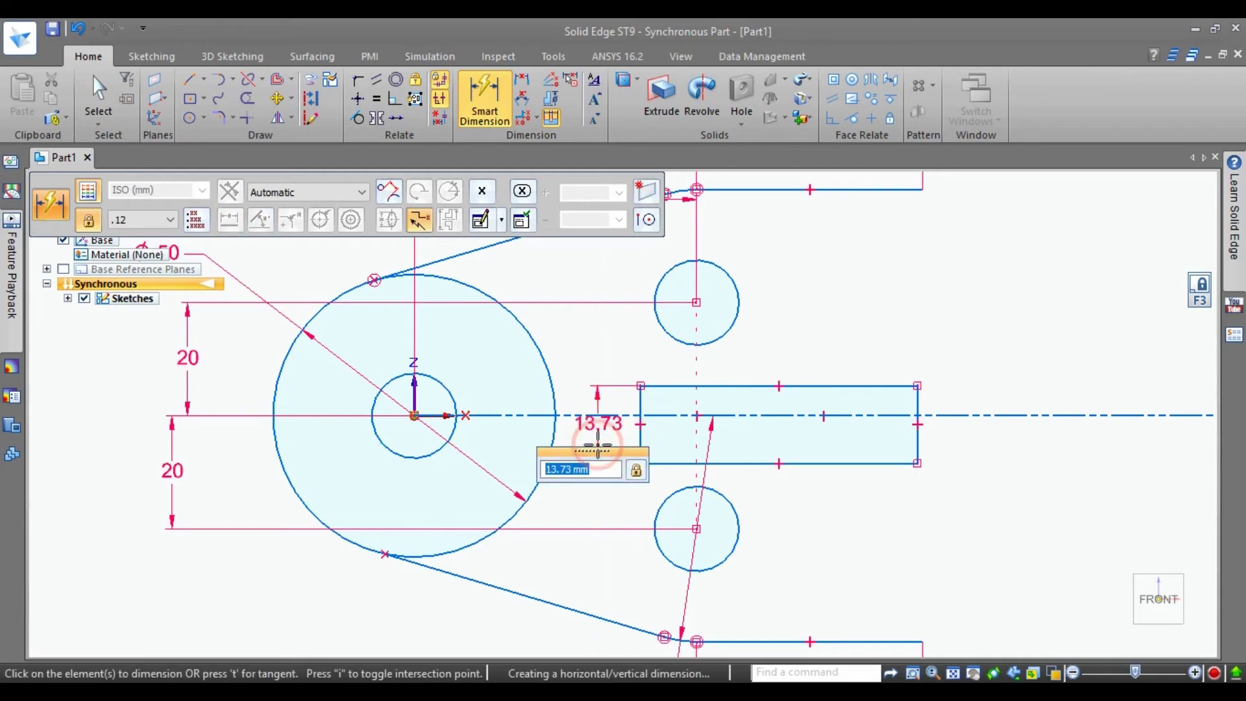
{"action": "key", "text": "Return"}
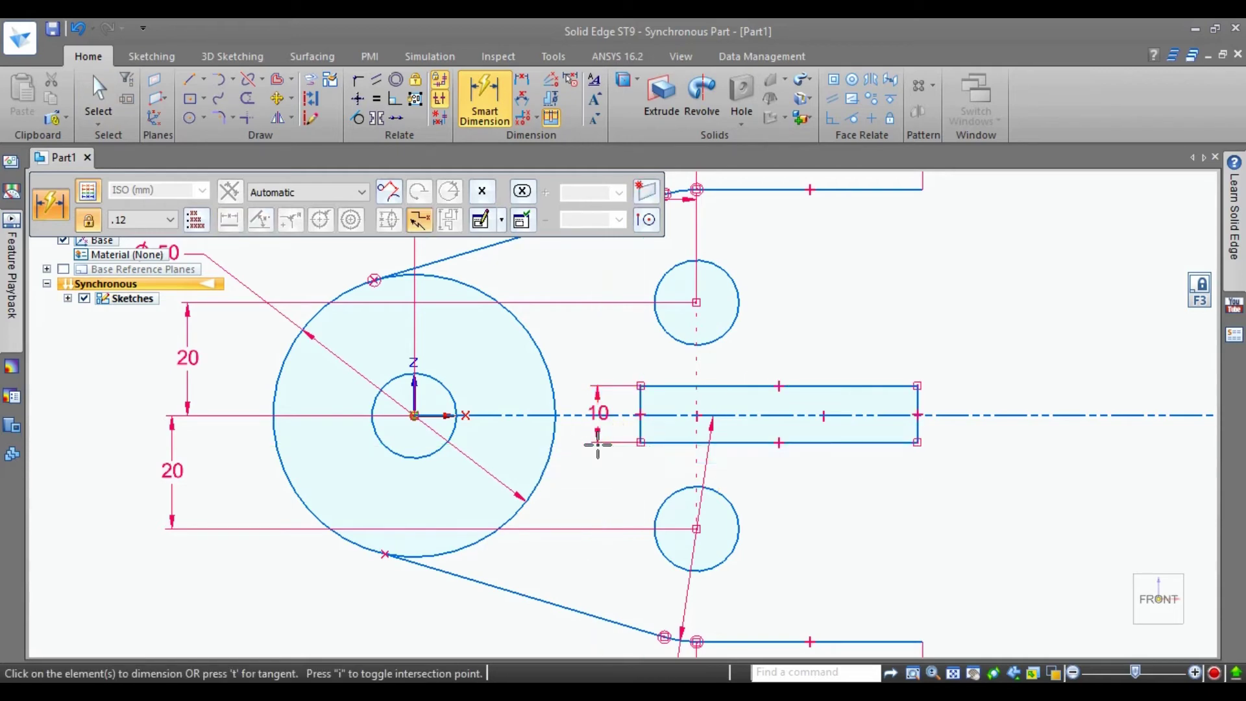
{"action": "left_click", "coordinate": [737, 385]}
{"action": "left_click", "coordinate": [753, 358]}
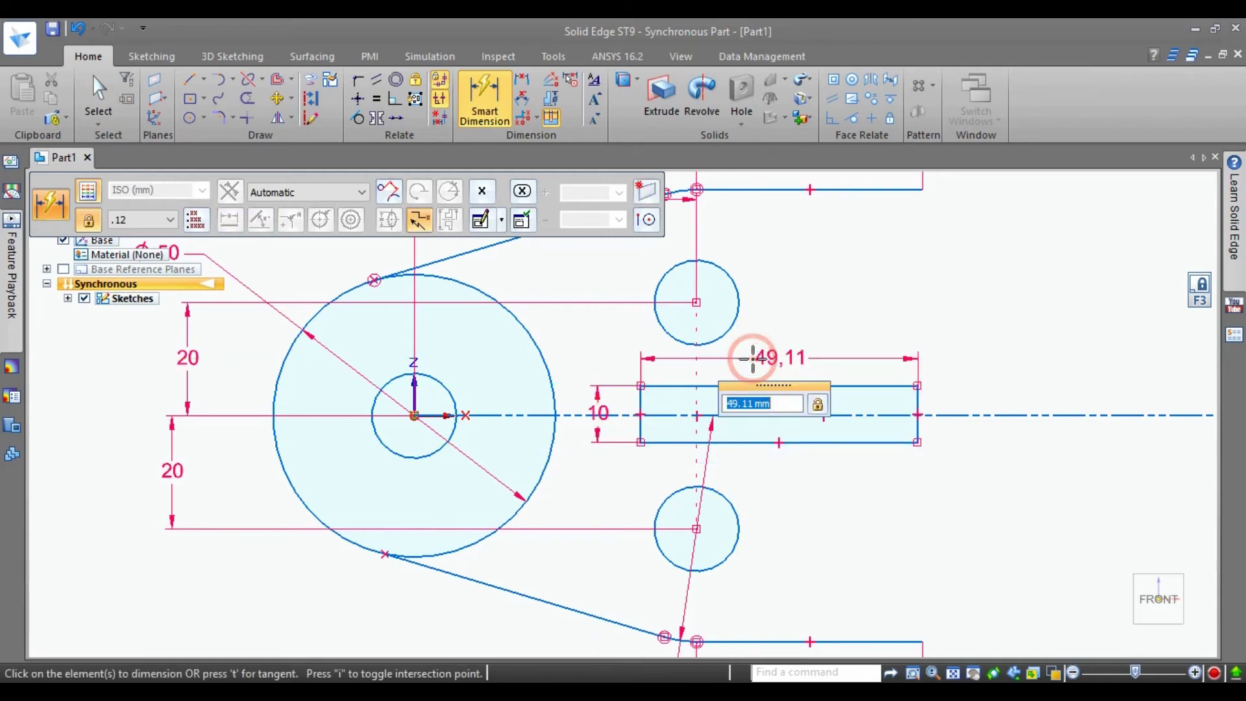
{"action": "key", "text": "Return"}
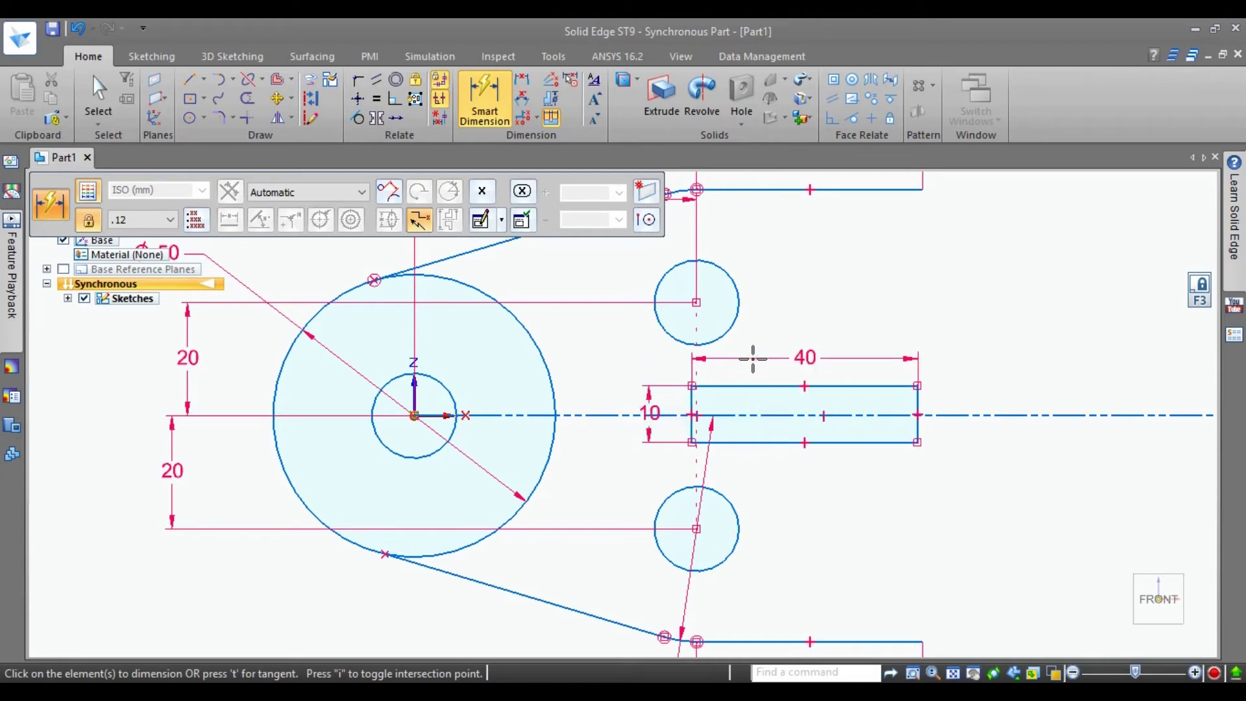
Step: Apply a horizontal alignment relation between the midpoint of the rectangle's left edge and the origin
{"action": "scroll", "coordinate": [865, 517], "scroll_direction": "up", "scroll_amount": 2}
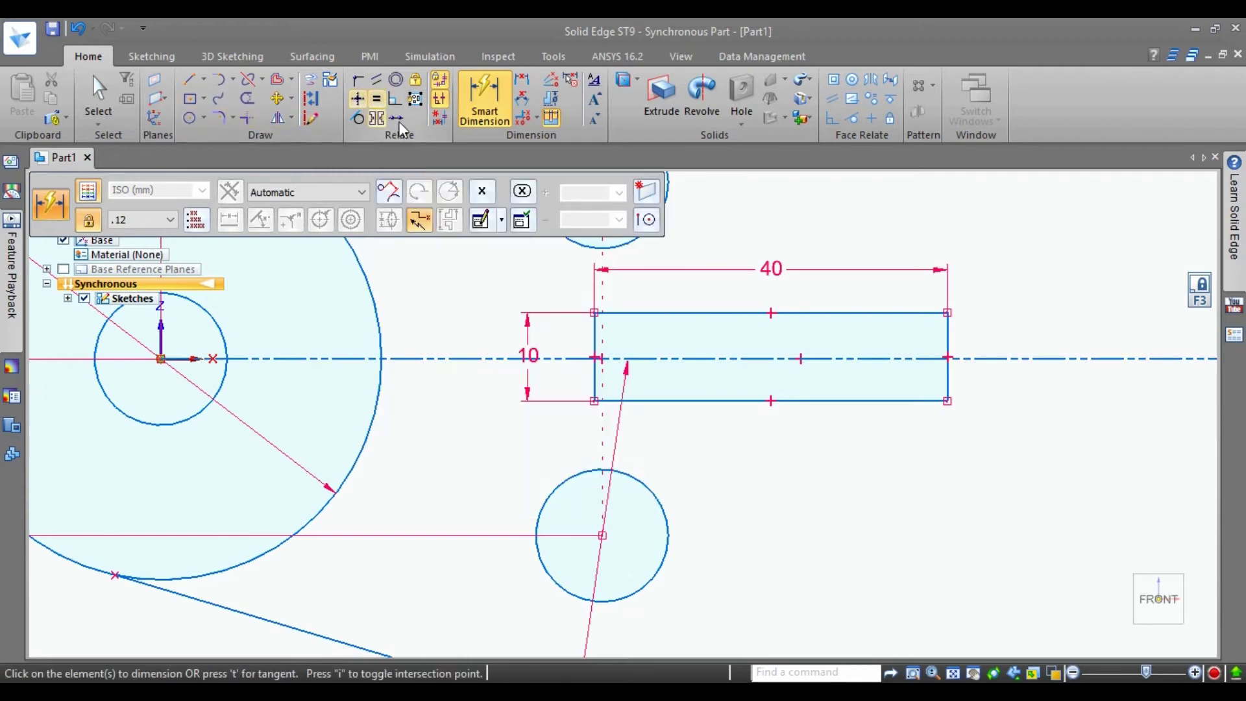
{"action": "left_click", "coordinate": [365, 105]}
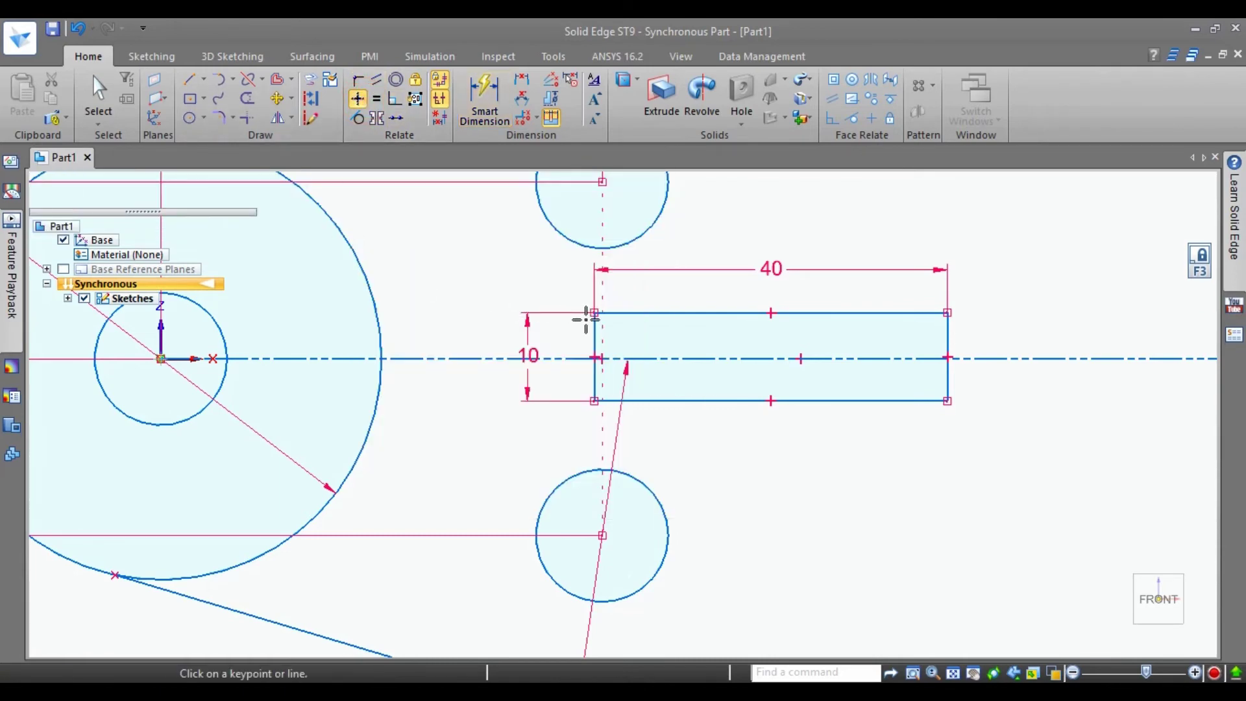
{"action": "scroll", "coordinate": [592, 359], "scroll_direction": "up", "scroll_amount": 3}
{"action": "scroll", "coordinate": [592, 362], "scroll_direction": "up", "scroll_amount": 2}
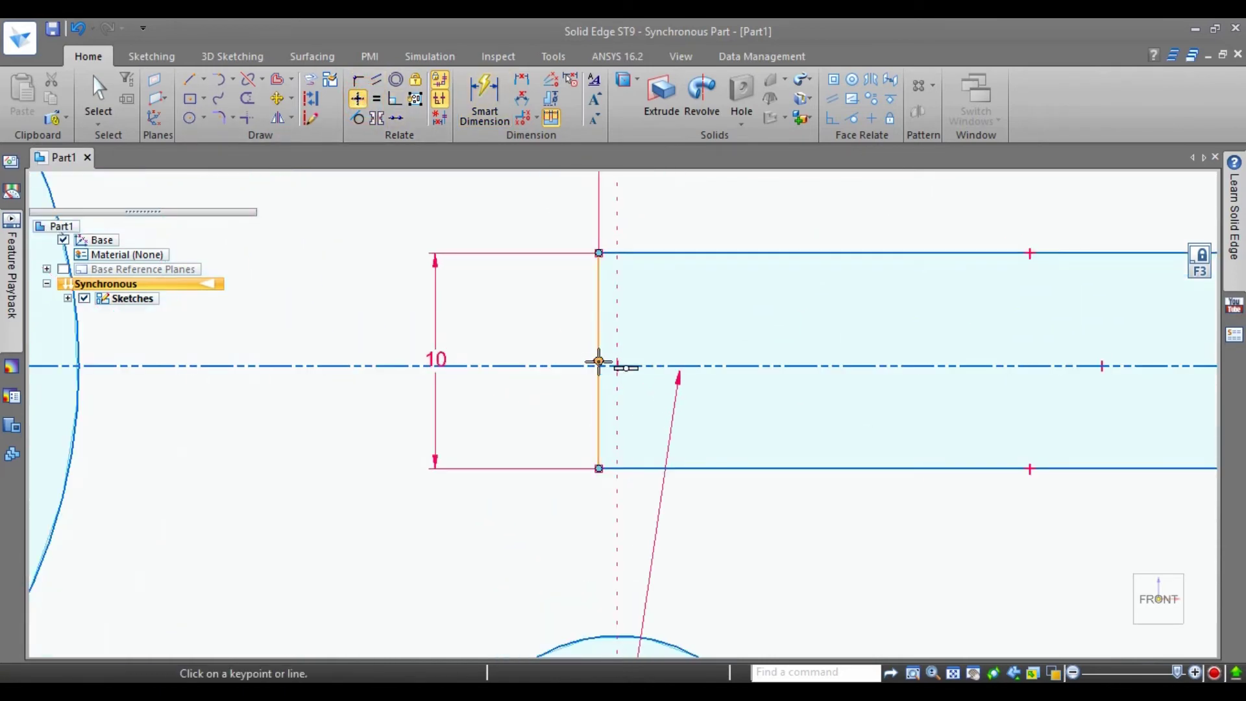
{"action": "left_click", "coordinate": [598, 361]}
{"action": "scroll", "coordinate": [551, 376], "scroll_direction": "down", "scroll_amount": 2}
{"action": "scroll", "coordinate": [357, 399], "scroll_direction": "down", "scroll_amount": 2}
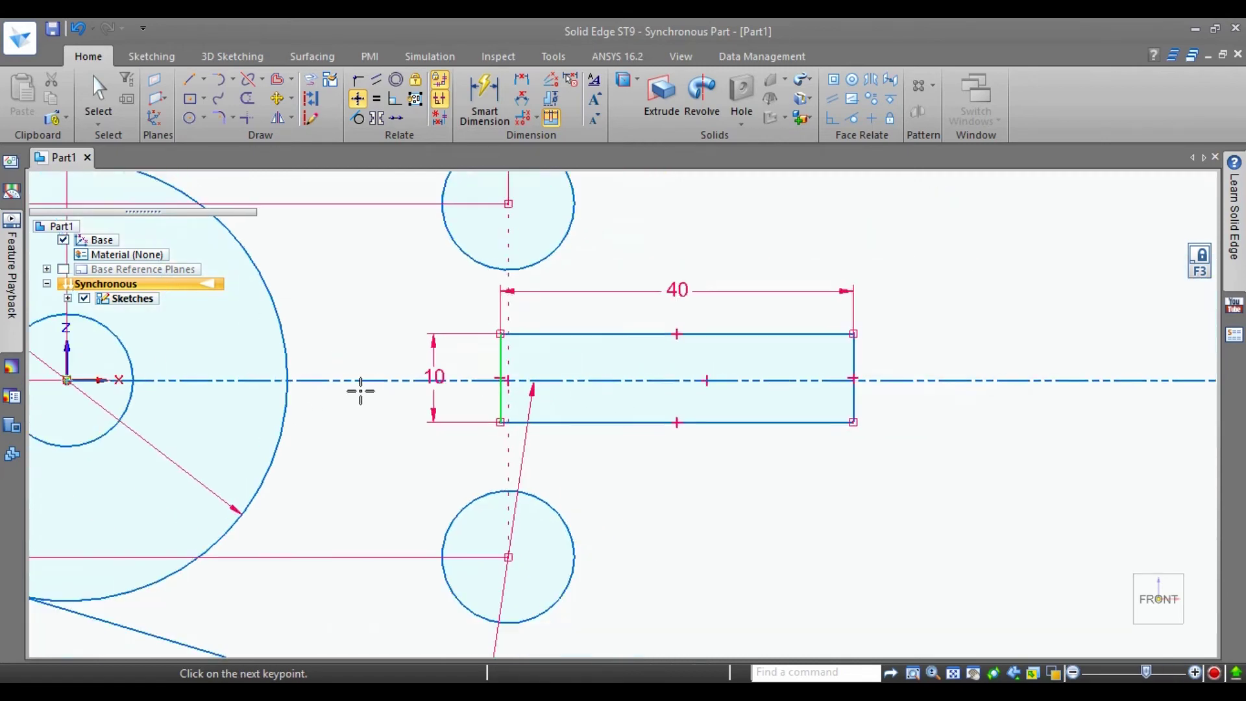
{"action": "scroll", "coordinate": [360, 391], "scroll_direction": "down", "scroll_amount": 1}
{"action": "left_click", "coordinate": [125, 383]}
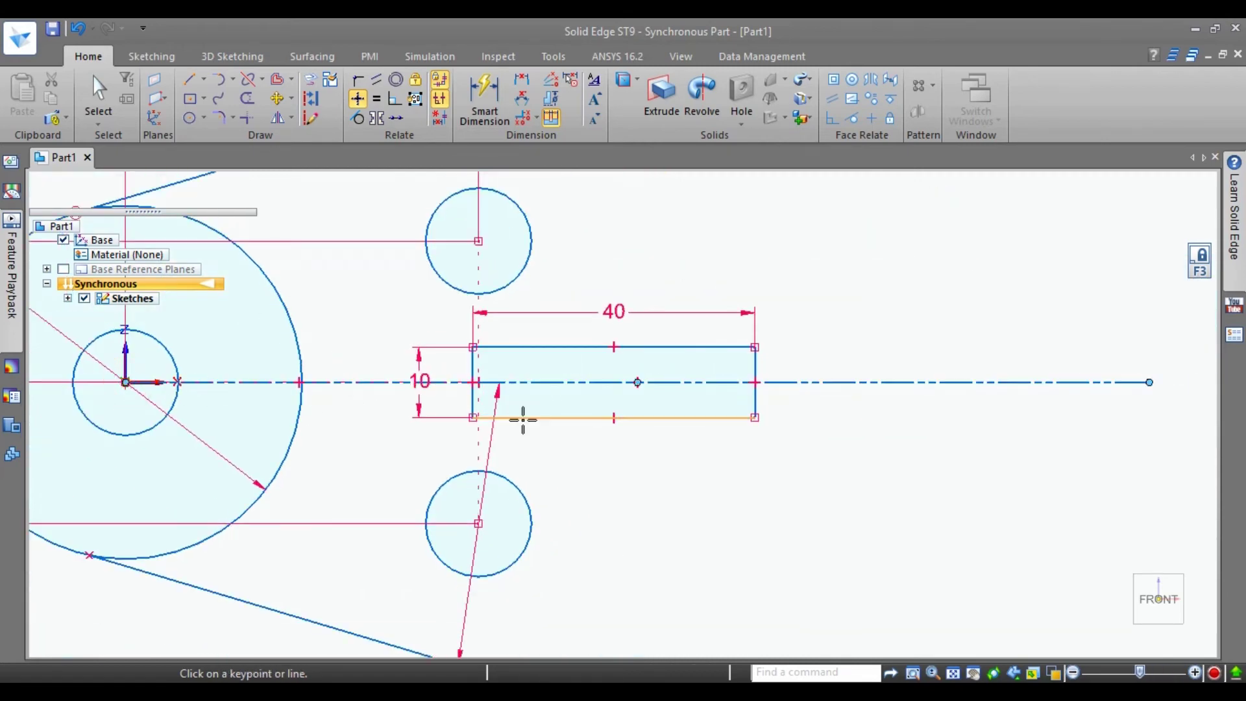
{"action": "scroll", "coordinate": [470, 386], "scroll_direction": "up", "scroll_amount": 3}
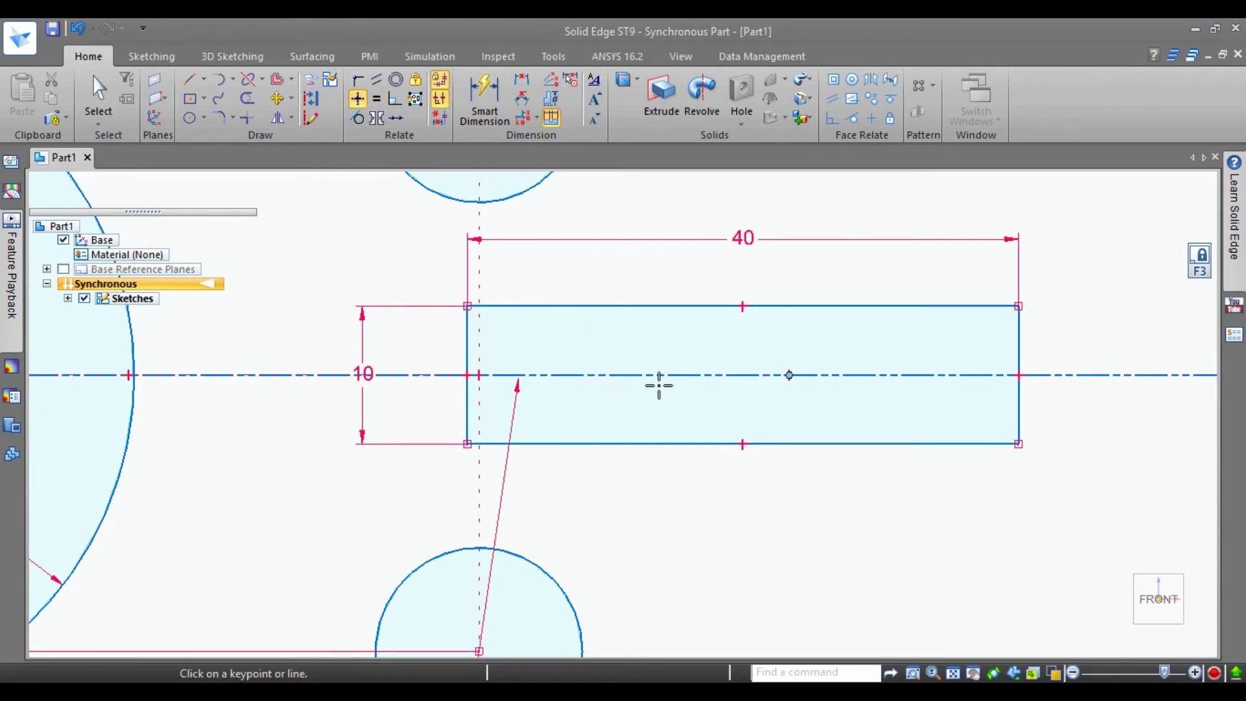
{"action": "scroll", "coordinate": [602, 401], "scroll_direction": "down", "scroll_amount": 2}
{"action": "scroll", "coordinate": [650, 396], "scroll_direction": "down", "scroll_amount": 1}
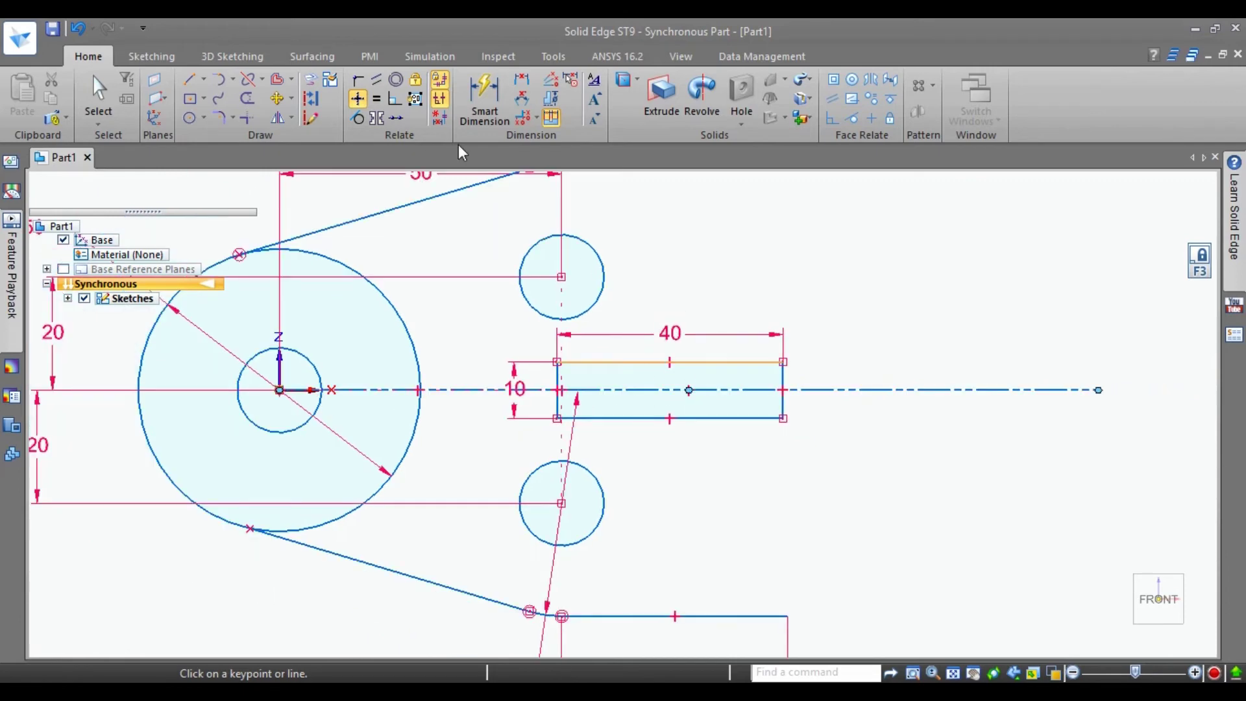
Step: Draw 10 mm vertical lines upward from the rectangle's upper-right corner and downward from its lower-right corner
{"action": "left_click", "coordinate": [189, 79]}
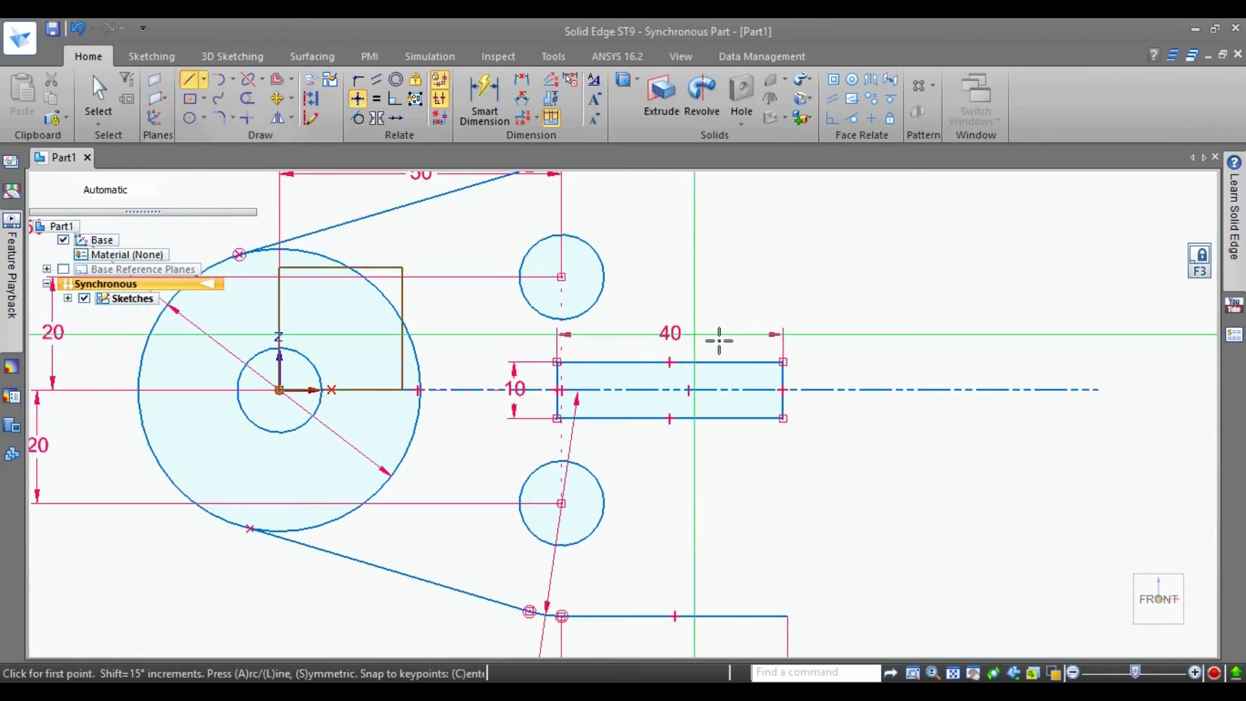
{"action": "left_click", "coordinate": [783, 362]}
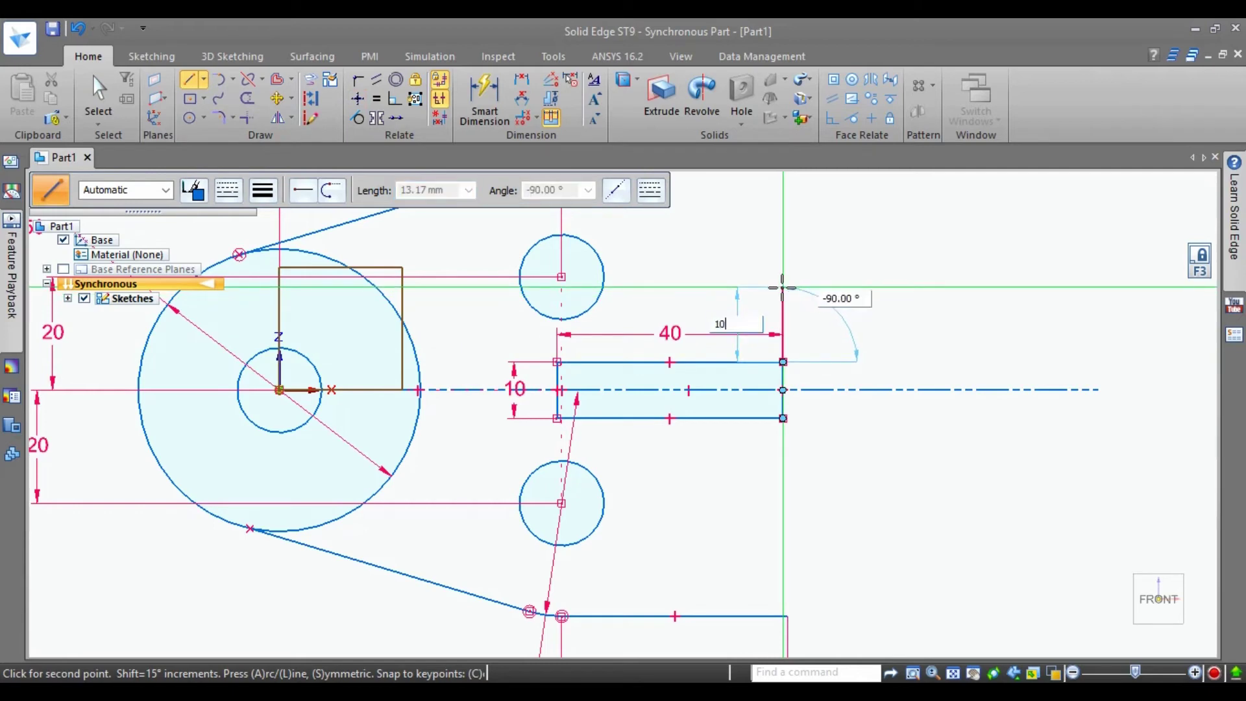
{"action": "left_click", "coordinate": [782, 305]}
{"action": "right_click", "coordinate": [889, 279]}
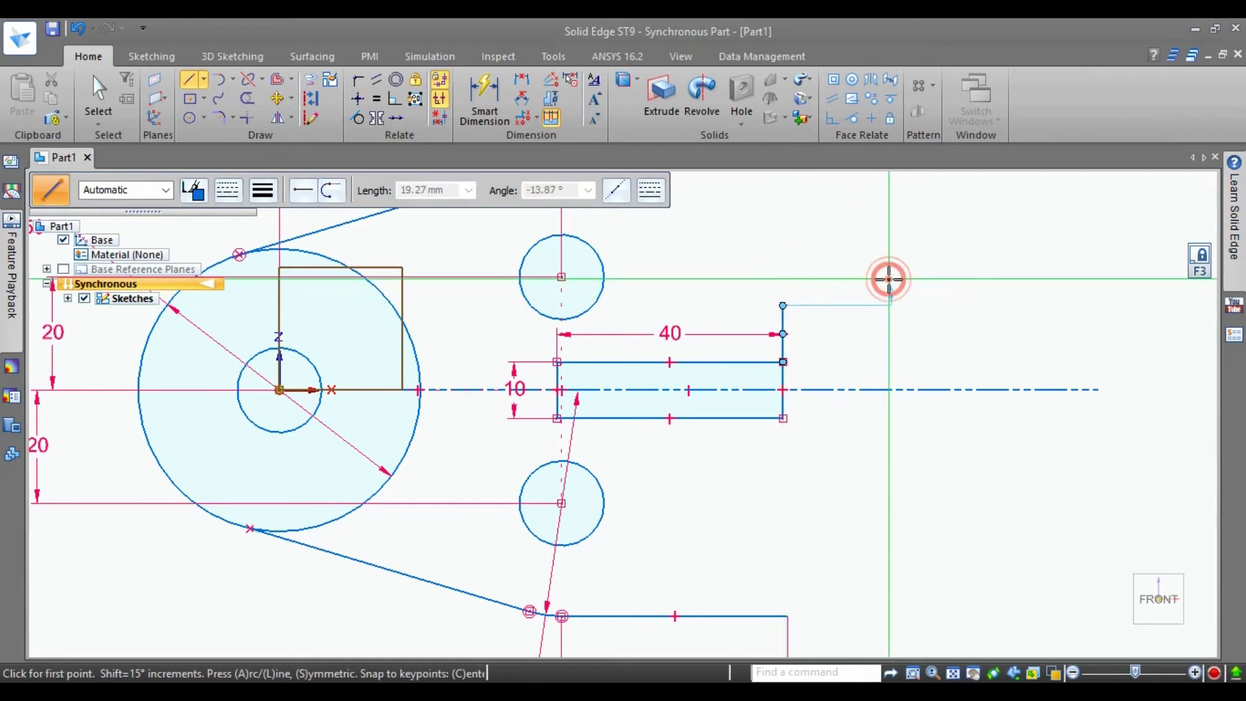
{"action": "left_click", "coordinate": [782, 418]}
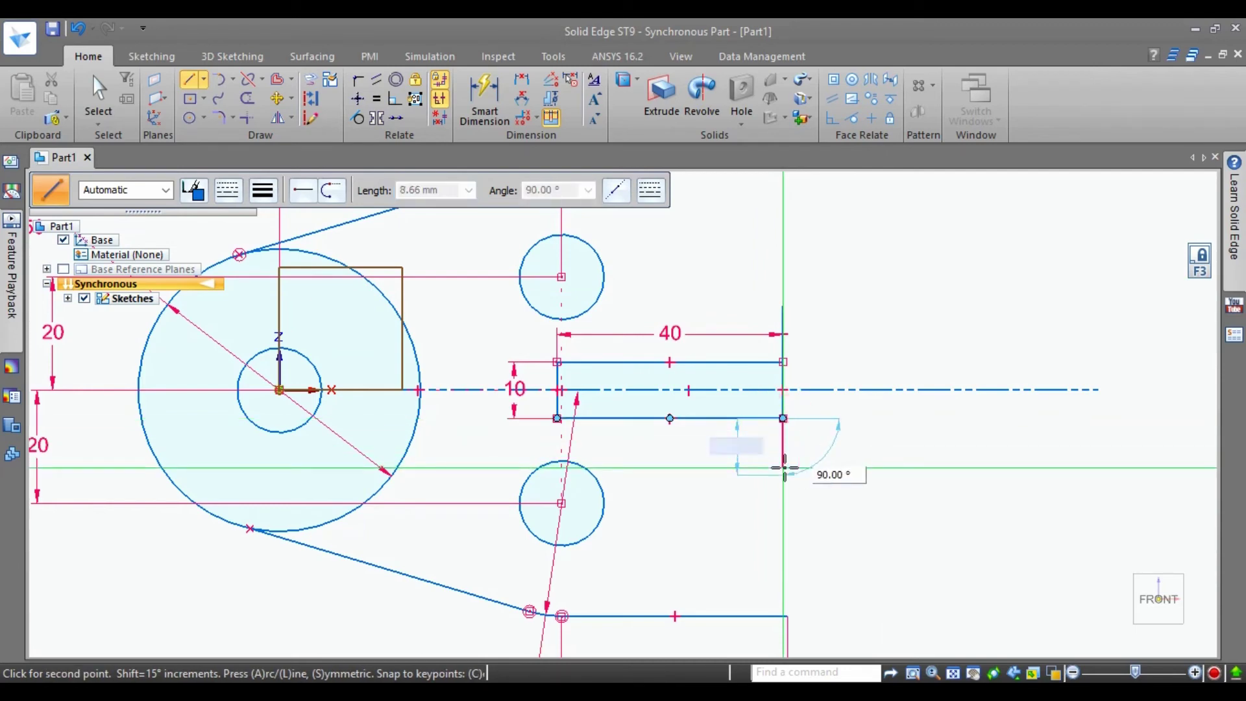
{"action": "left_click", "coordinate": [782, 474]}
Step: Draw a horizontal line about 56 mm long from the upper vertical line's free end, finishing above the construction line's right end
{"action": "left_click", "coordinate": [783, 305]}
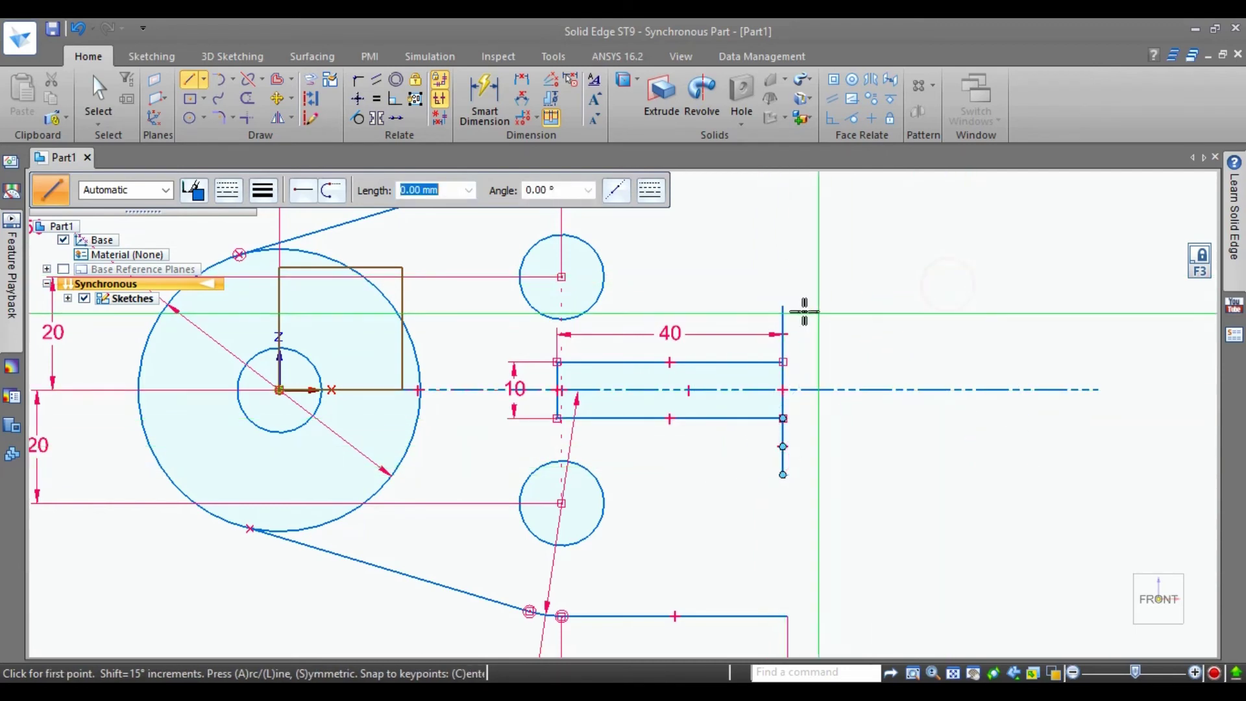
{"action": "scroll", "coordinate": [1038, 325], "scroll_direction": "down", "scroll_amount": 2}
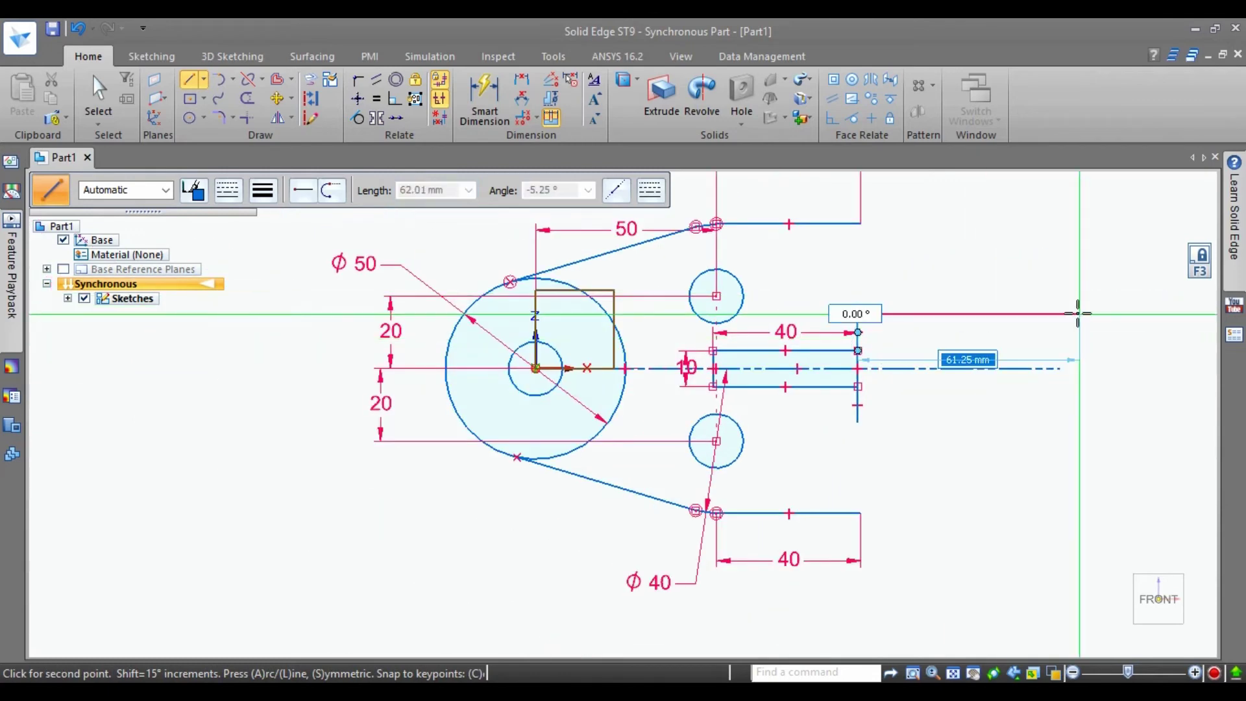
{"action": "scroll", "coordinate": [1077, 306], "scroll_direction": "up", "scroll_amount": 2}
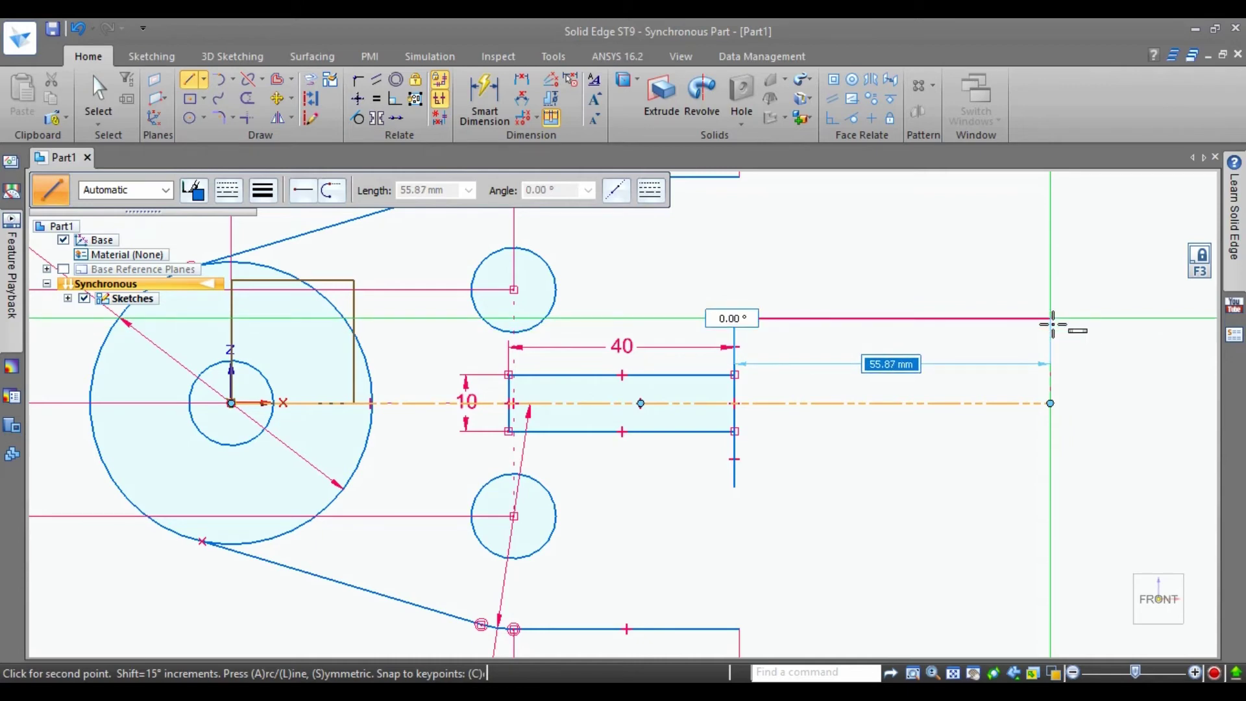
{"action": "left_click", "coordinate": [1052, 319]}
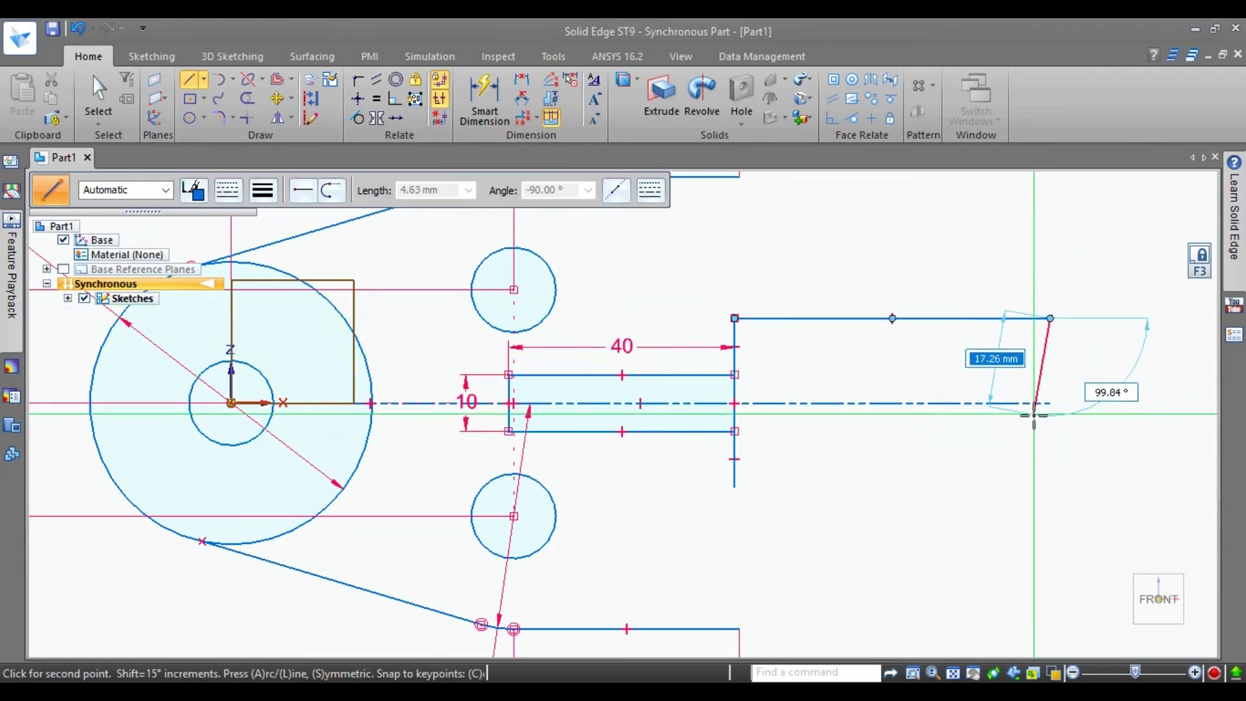
{"action": "left_click", "coordinate": [98, 91]}
{"action": "scroll", "coordinate": [621, 396], "scroll_direction": "down", "scroll_amount": 2}
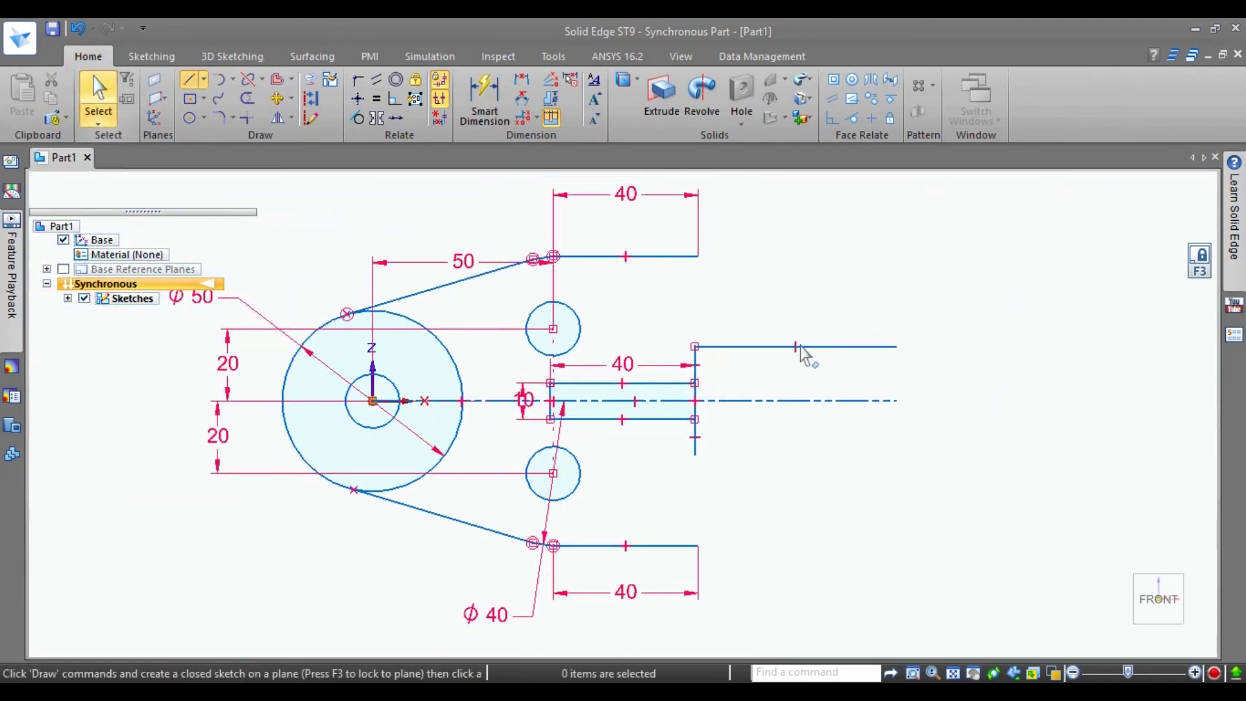
{"action": "scroll", "coordinate": [911, 331], "scroll_direction": "up", "scroll_amount": 2}
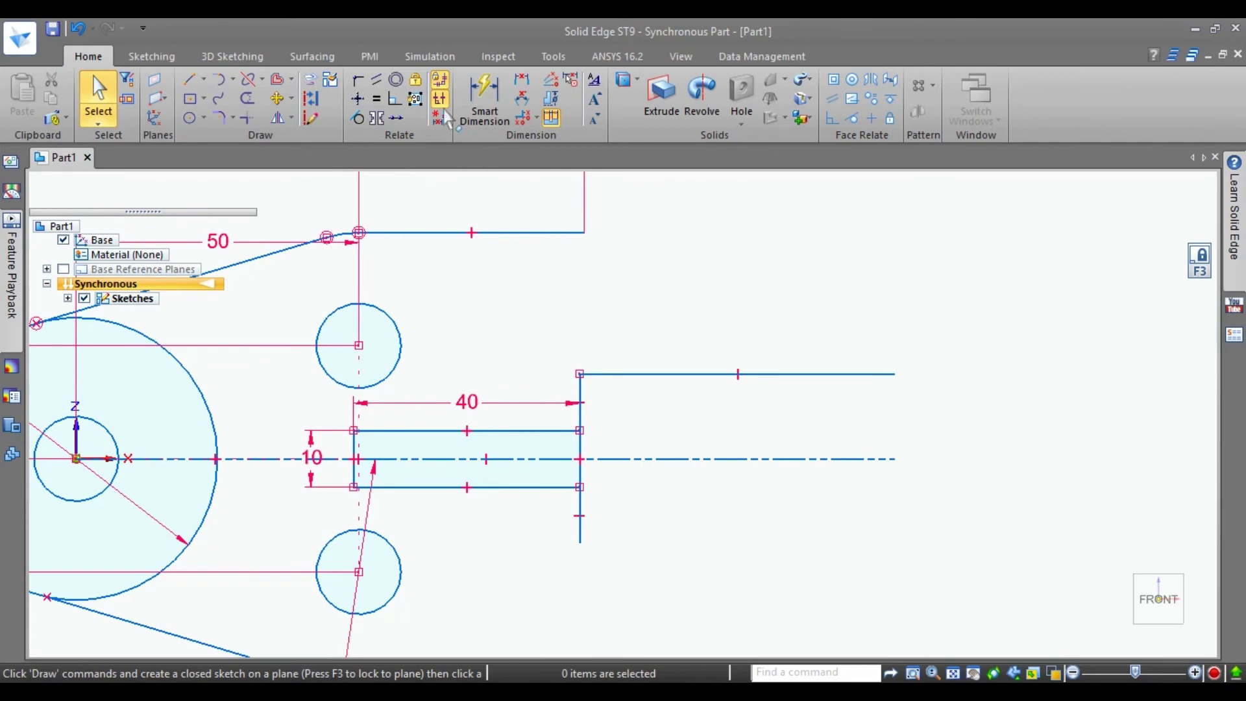
{"action": "left_click", "coordinate": [189, 118]}
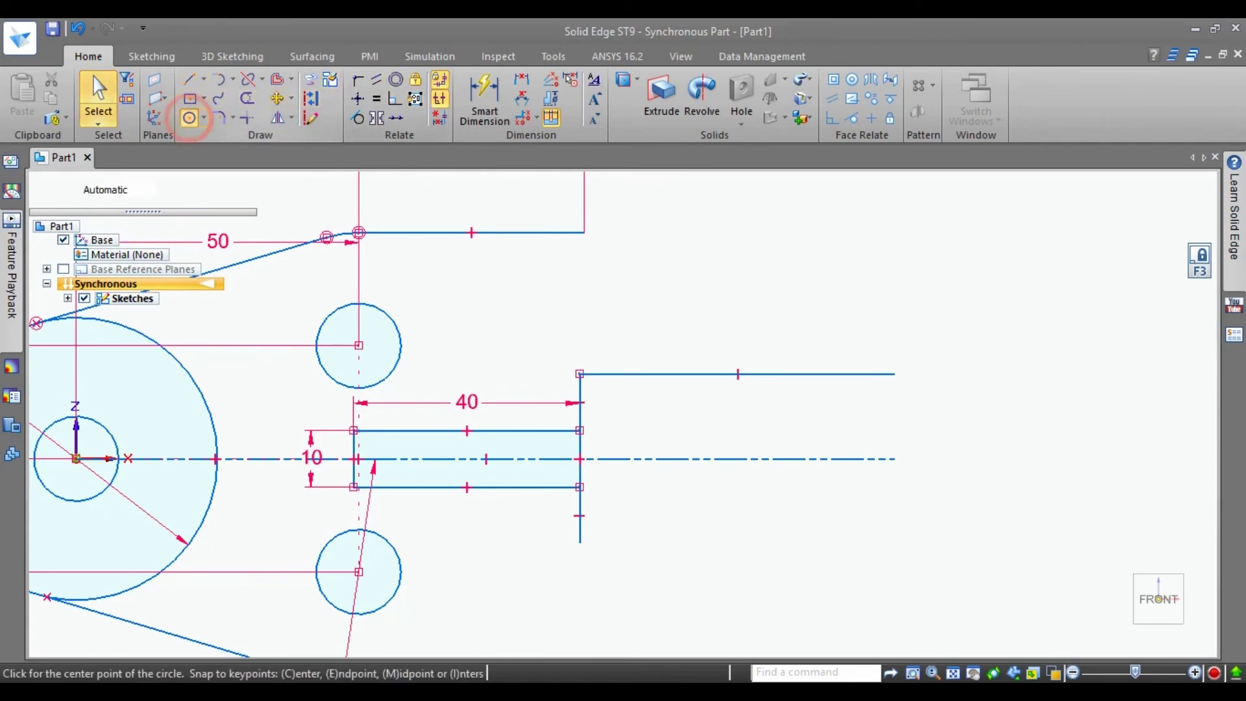
{"action": "scroll", "coordinate": [712, 380], "scroll_direction": "down", "scroll_amount": 2}
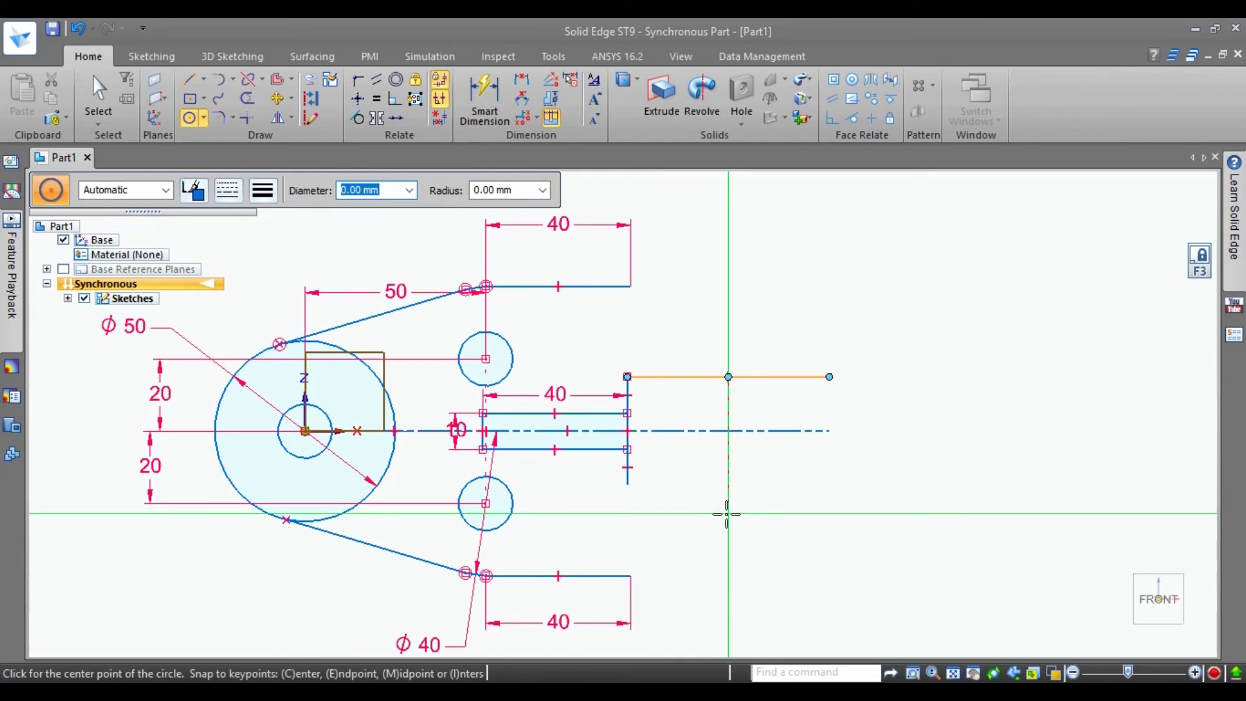
{"action": "key", "text": "Escape"}
{"action": "scroll", "coordinate": [493, 460], "scroll_direction": "up", "scroll_amount": 3}
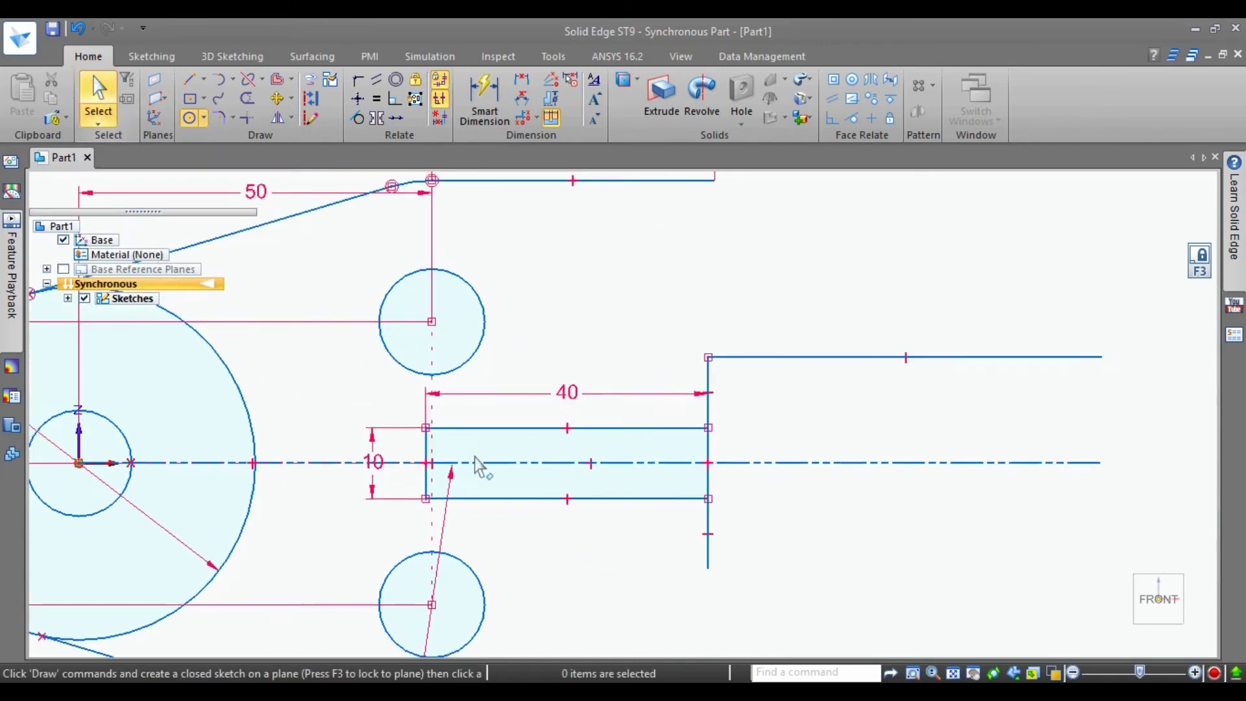
{"action": "scroll", "coordinate": [475, 462], "scroll_direction": "up", "scroll_amount": 1}
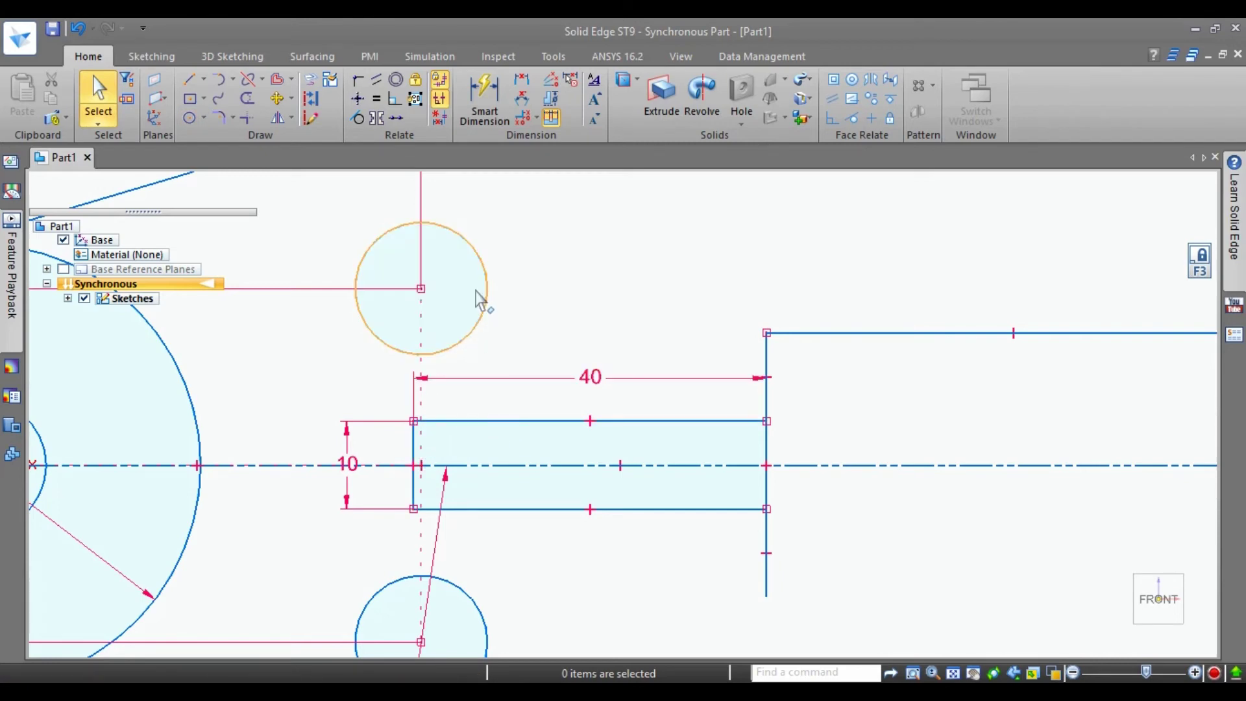
Step: Check the PDF reference drawing in Acrobat Reader and dimension the rectangle's left edge 20 mm horizontally from the upper hole's center
{"action": "key", "text": "alt+Tab"}
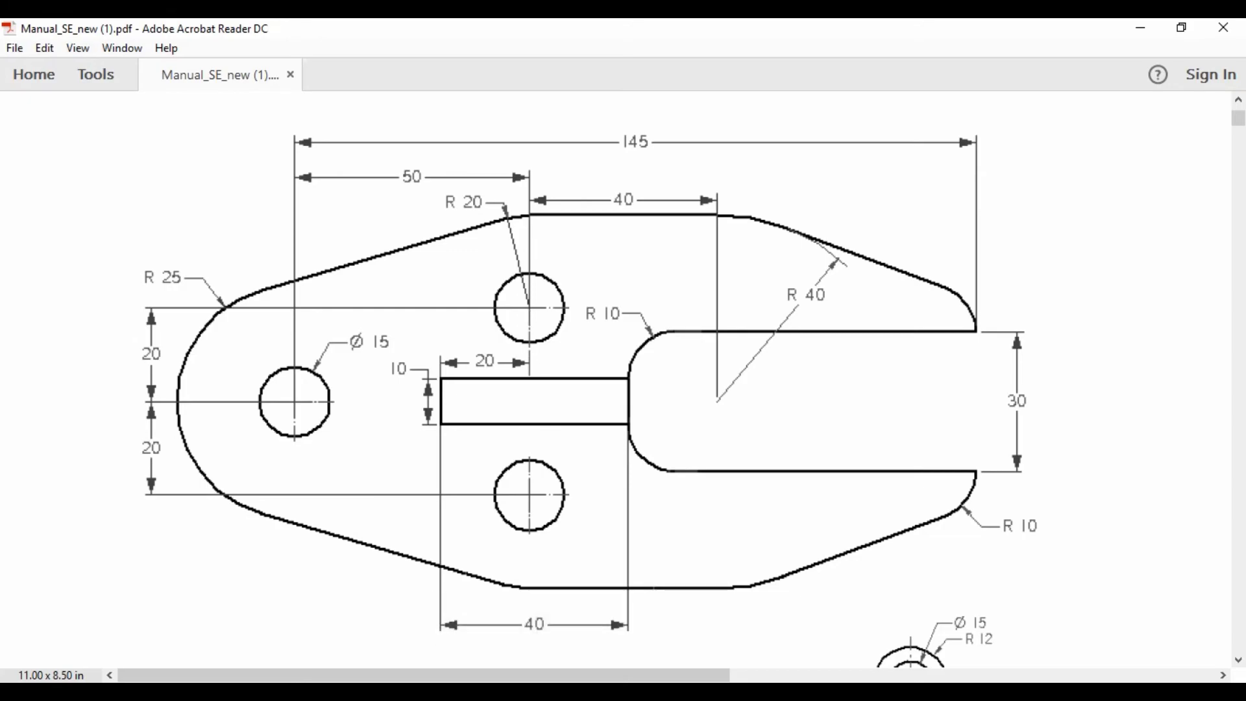
{"action": "key", "text": "alt+Tab"}
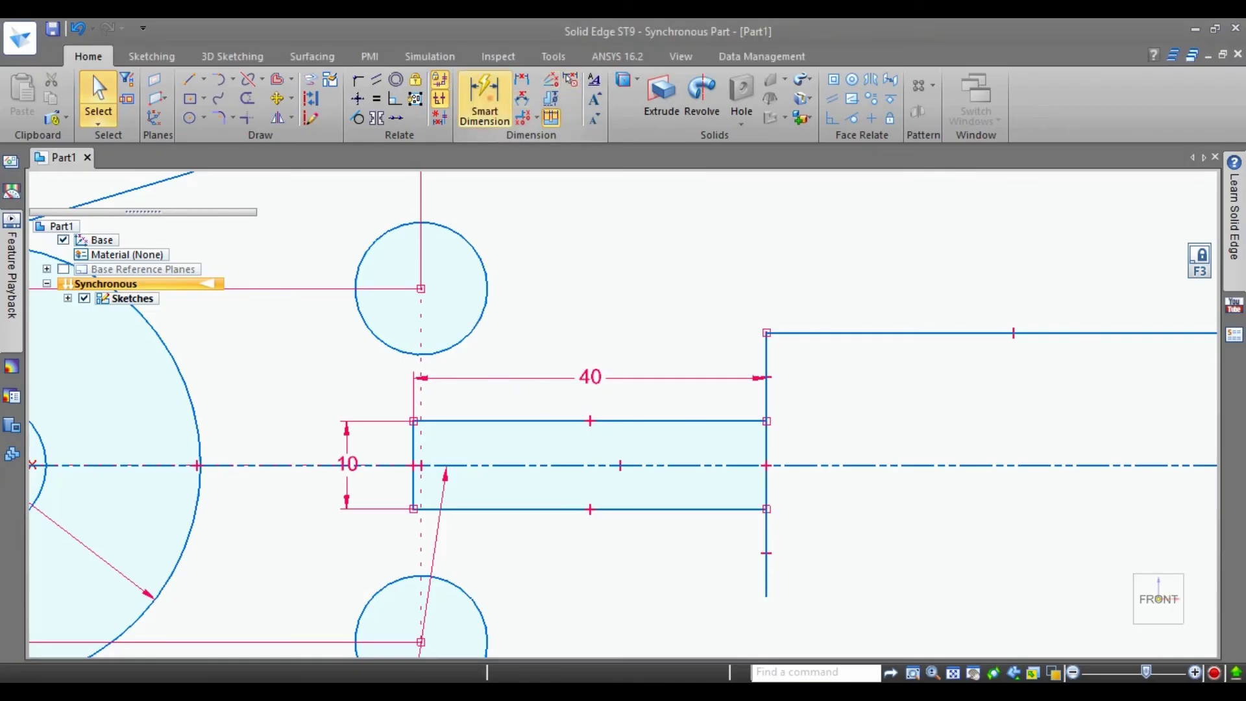
{"action": "left_click", "coordinate": [483, 103]}
{"action": "scroll", "coordinate": [445, 431], "scroll_direction": "up", "scroll_amount": 2}
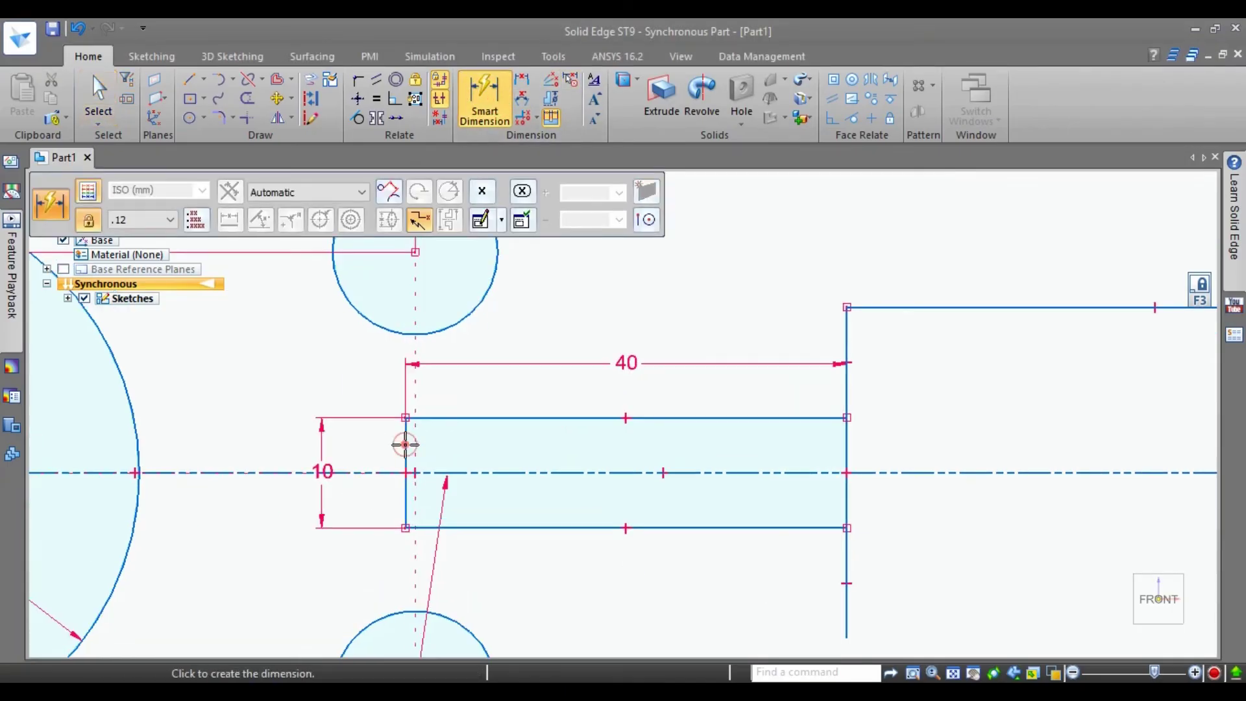
{"action": "left_click", "coordinate": [405, 445]}
{"action": "left_click", "coordinate": [418, 322]}
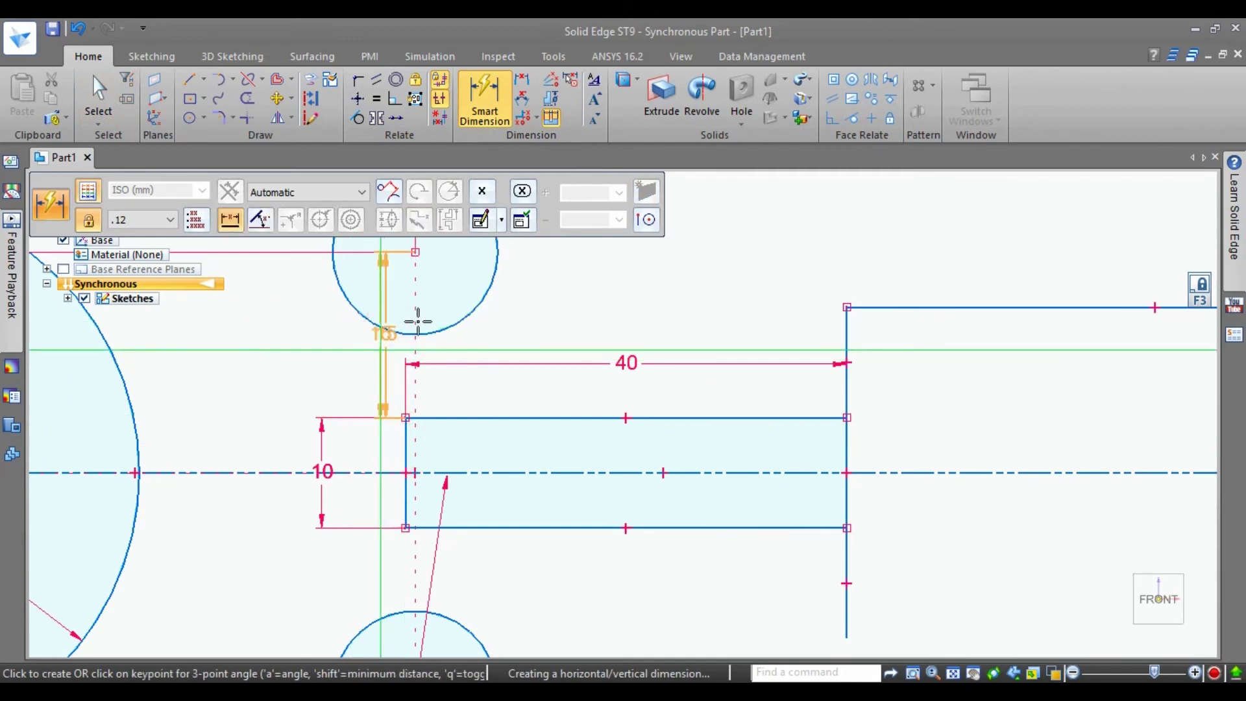
{"action": "scroll", "coordinate": [510, 435], "scroll_direction": "down", "scroll_amount": 4}
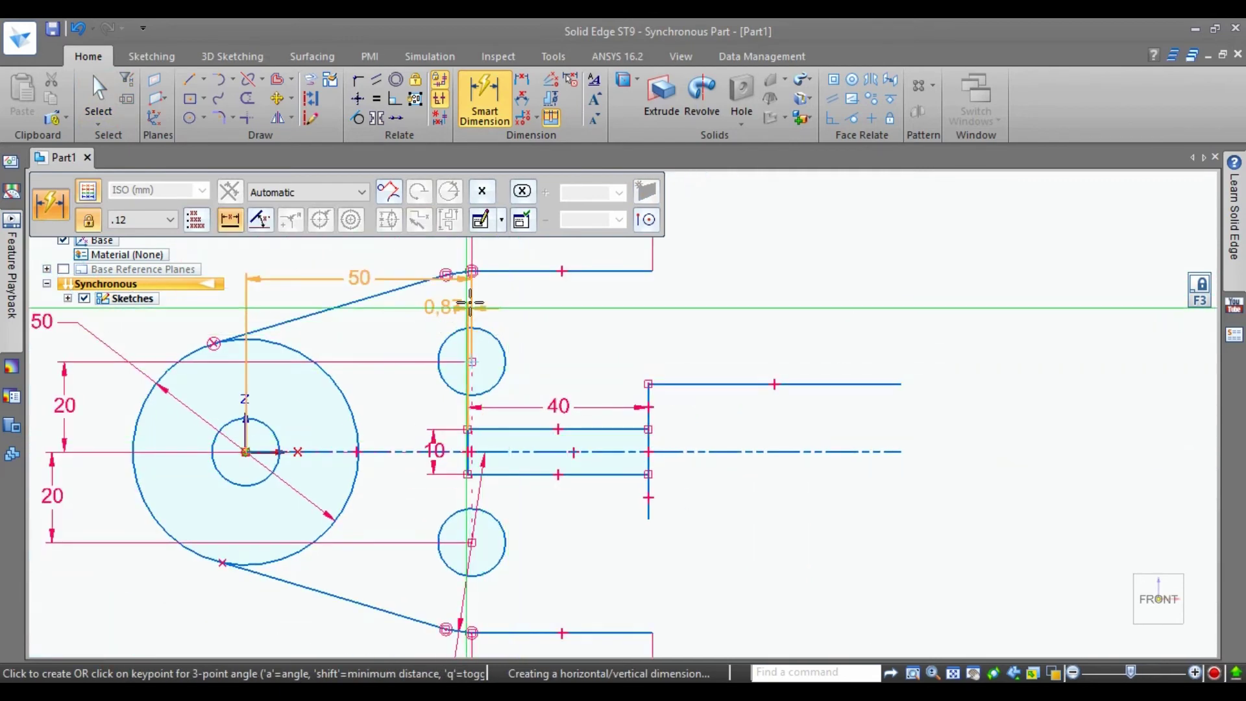
{"action": "left_click", "coordinate": [470, 290]}
{"action": "type", "text": "2"}
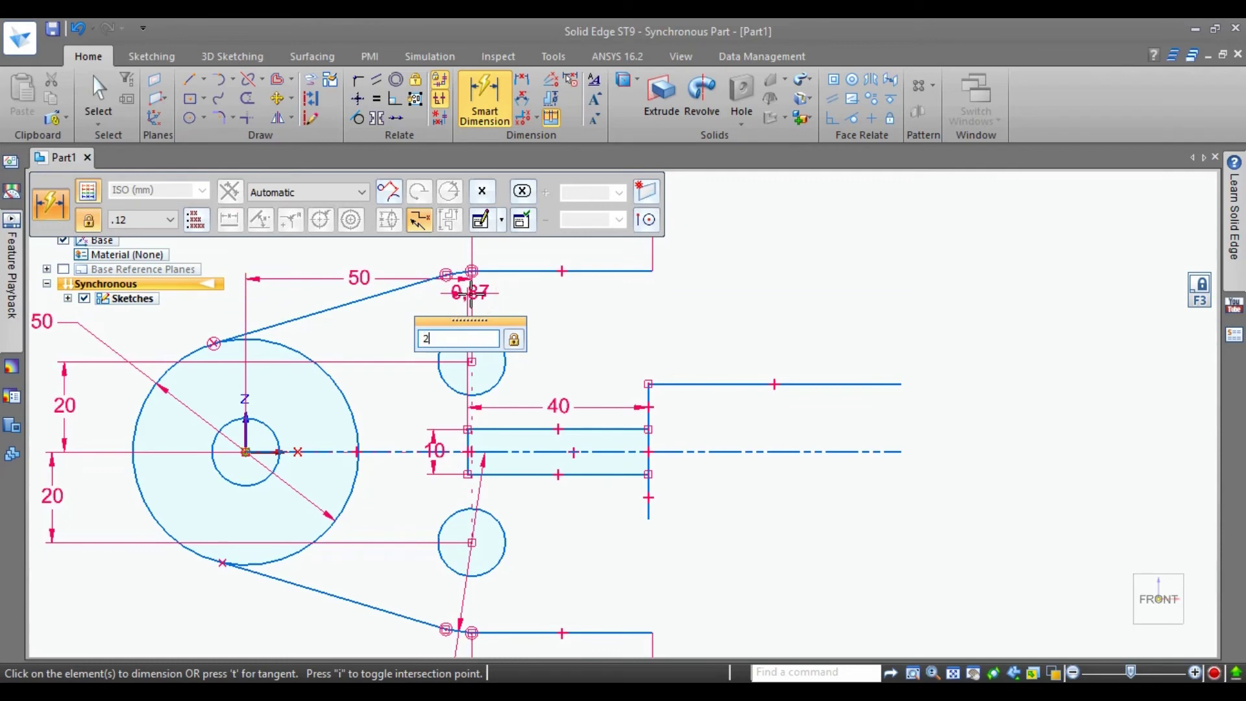
{"action": "type", "text": "0"}
{"action": "key", "text": "Return"}
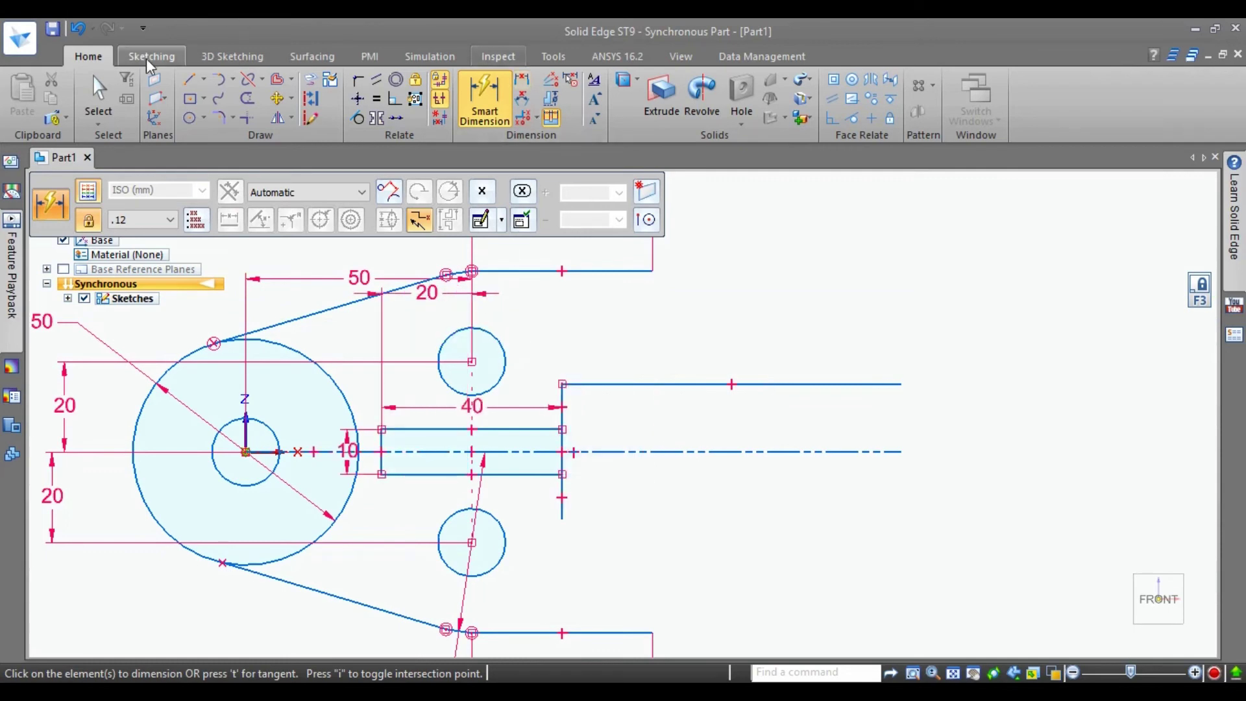
{"action": "left_click", "coordinate": [98, 97]}
Step: Draw an 80 mm diameter circle centered on the construction line, vertically aligned with the right end of the upper 40 mm line
{"action": "scroll", "coordinate": [826, 476], "scroll_direction": "down", "scroll_amount": 2}
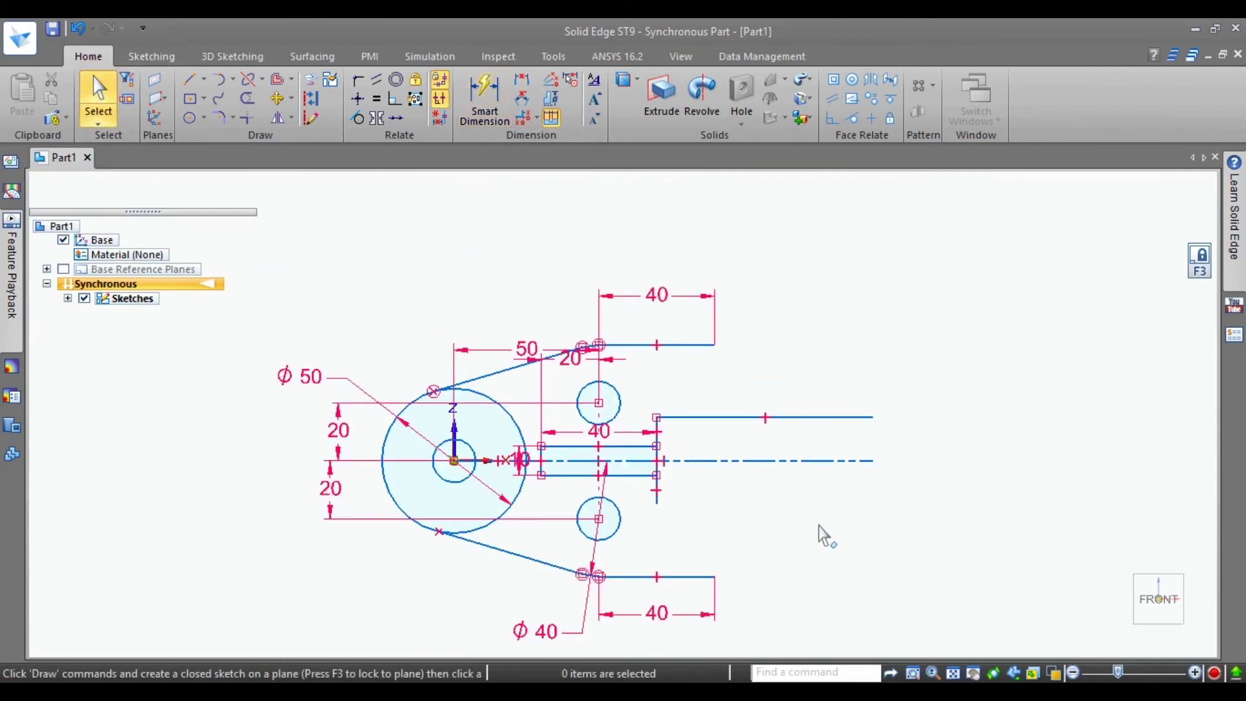
{"action": "scroll", "coordinate": [759, 513], "scroll_direction": "up", "scroll_amount": 2}
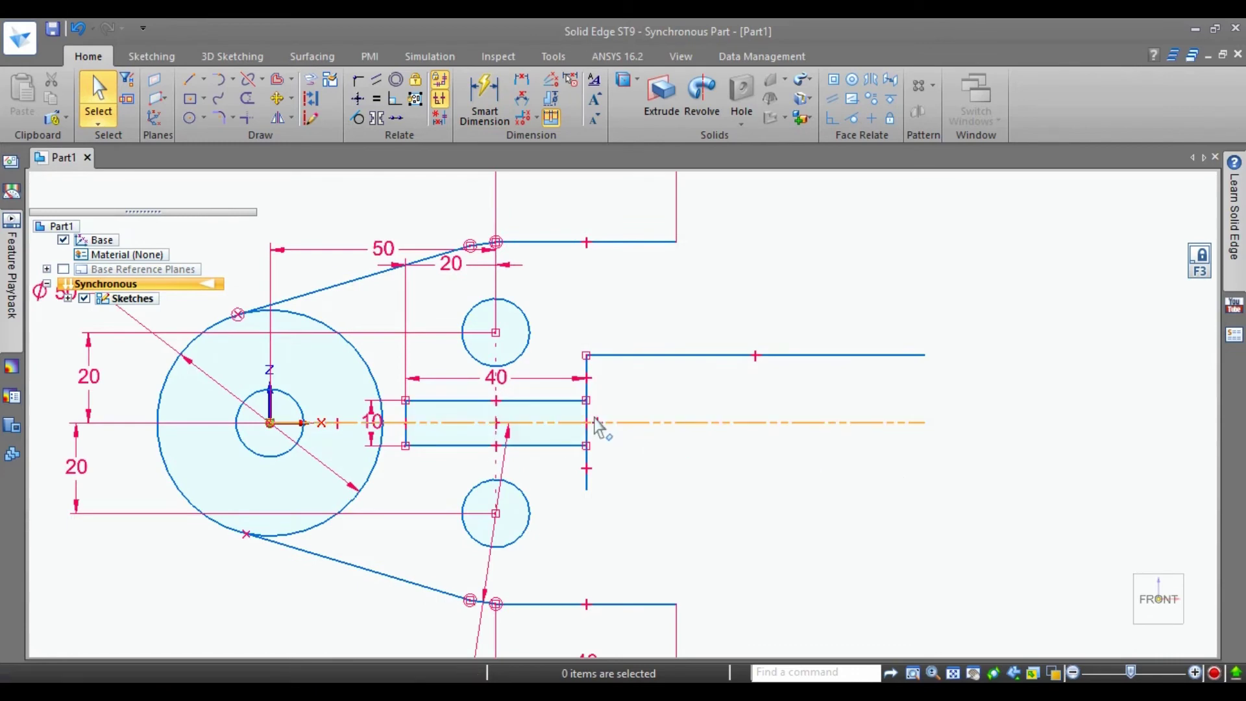
{"action": "scroll", "coordinate": [587, 458], "scroll_direction": "up", "scroll_amount": 1}
{"action": "scroll", "coordinate": [747, 435], "scroll_direction": "down", "scroll_amount": 2}
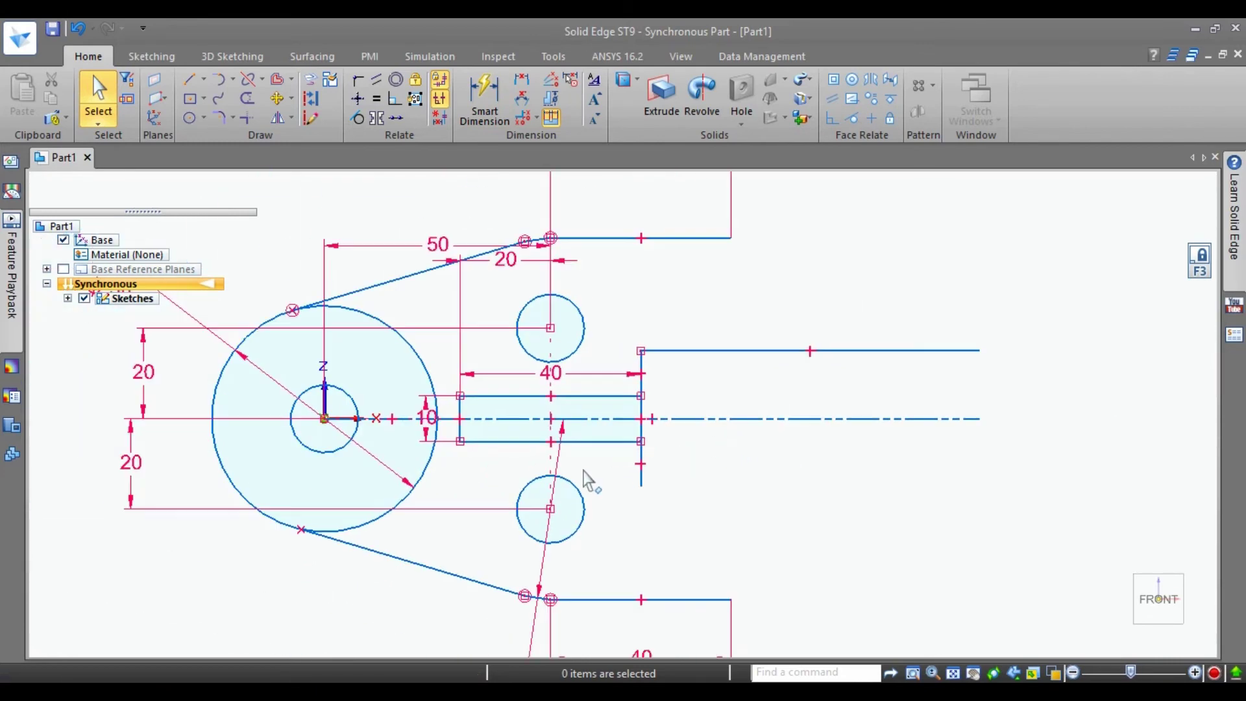
{"action": "left_click", "coordinate": [190, 118]}
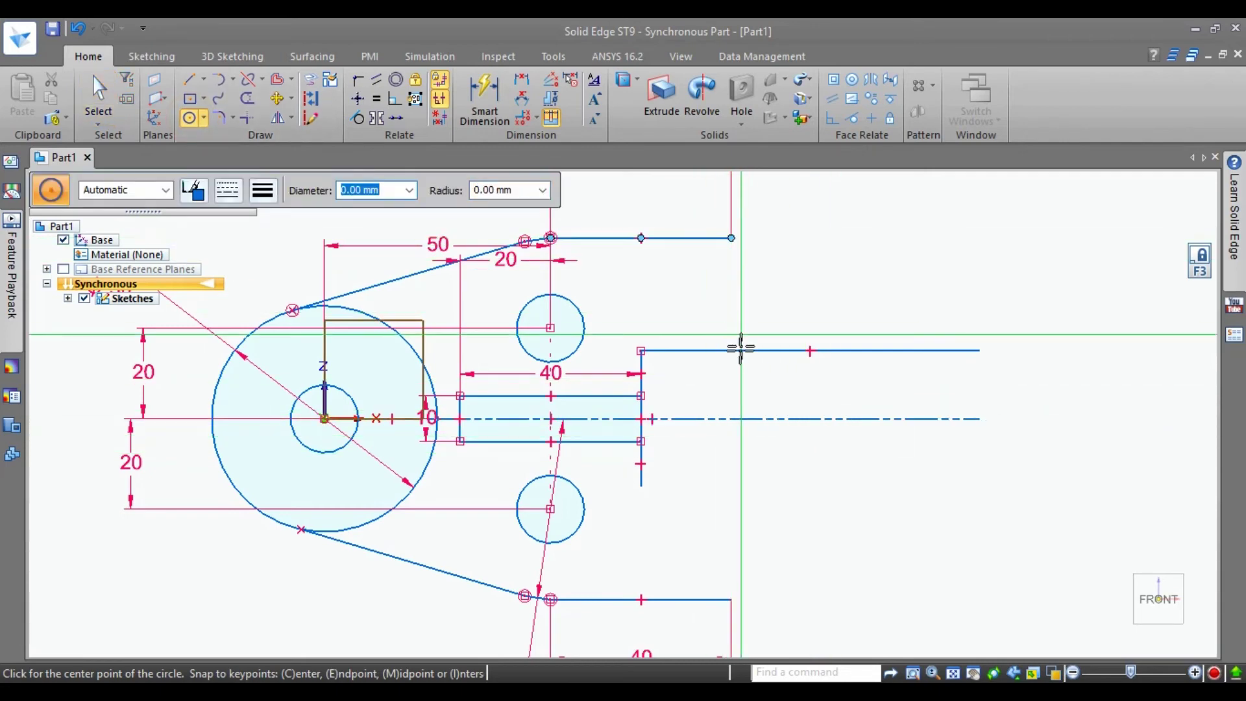
{"action": "left_click", "coordinate": [731, 419]}
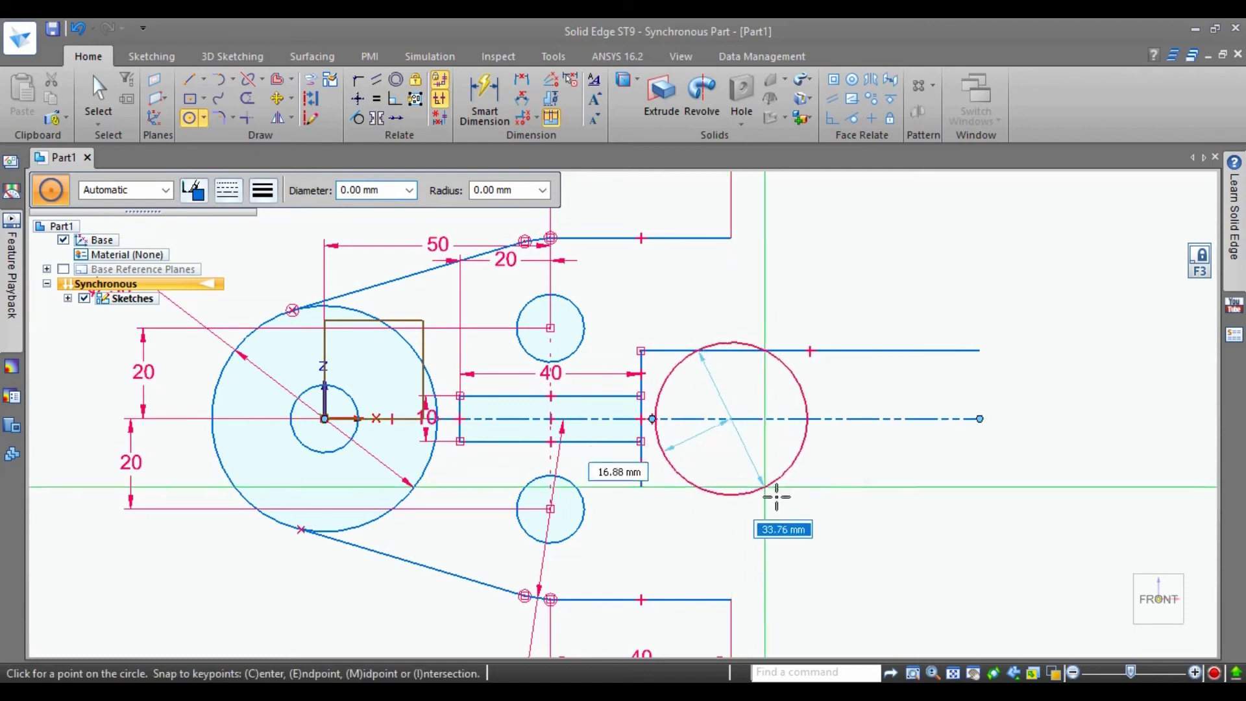
{"action": "left_click", "coordinate": [798, 562]}
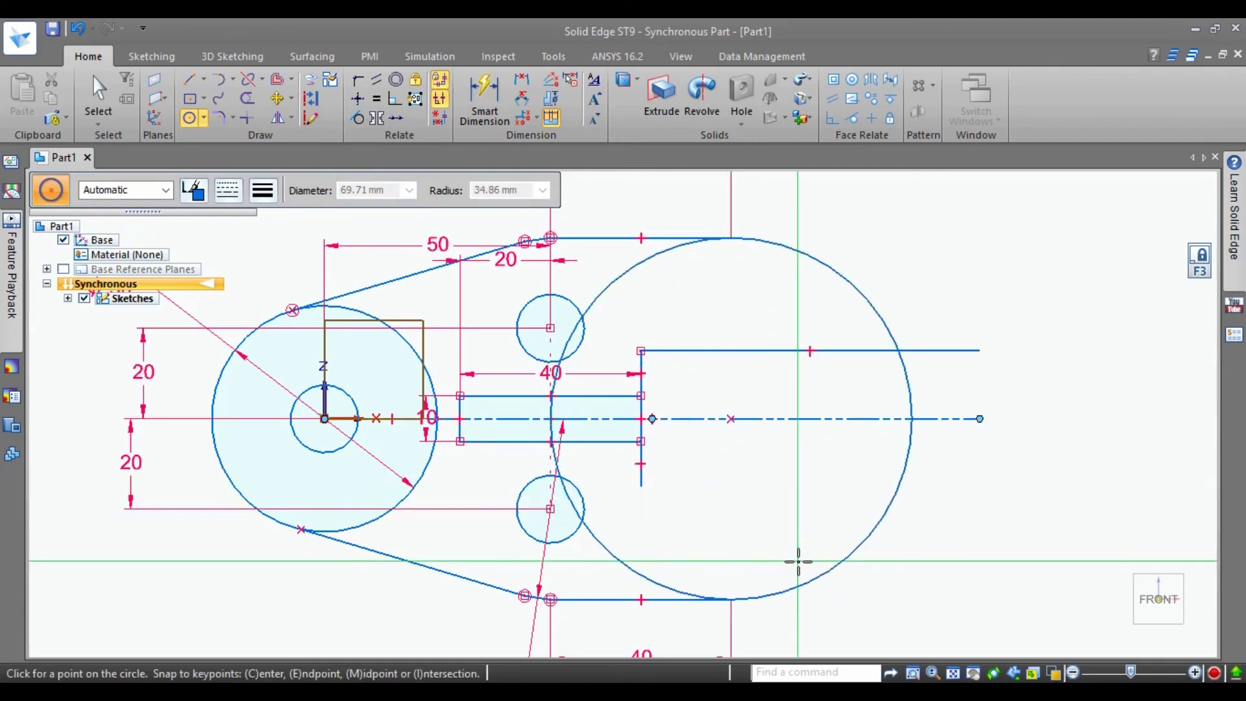
{"action": "key", "text": "alt+Tab"}
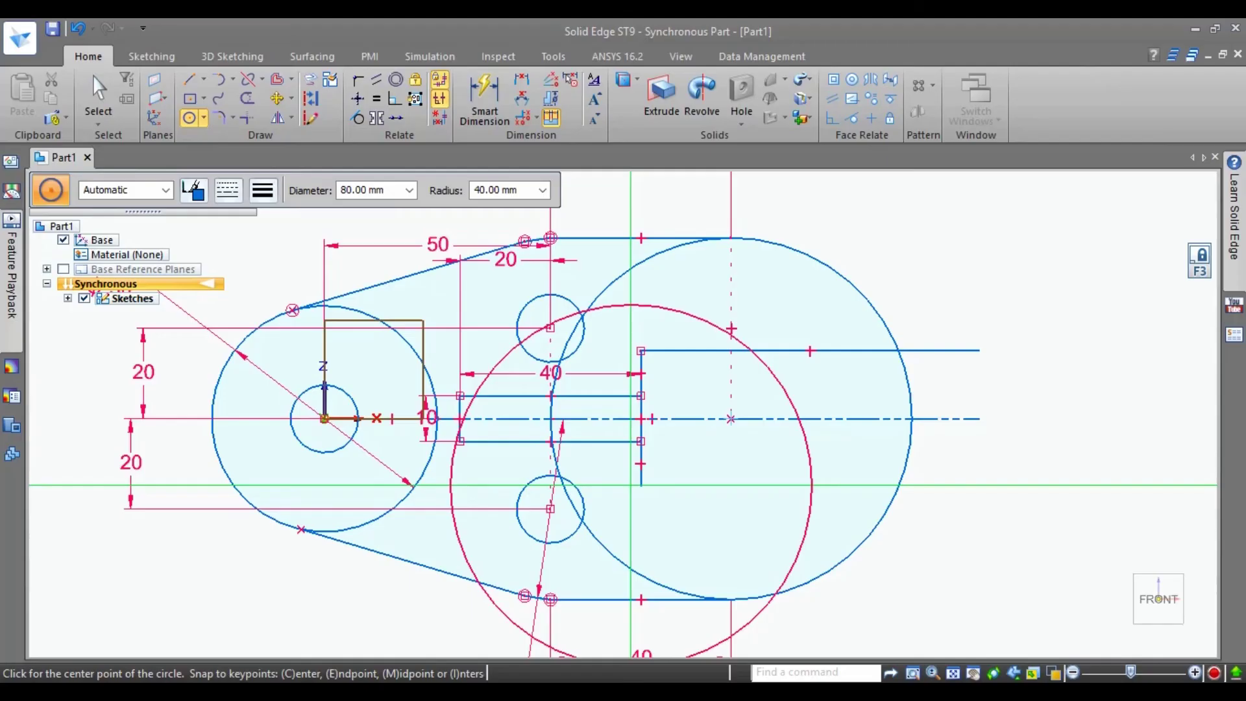
Step: Finish circle drawing and dimension the length of the fork opening's upper horizontal line, placing the dimension above it
{"action": "key", "text": "Escape"}
{"action": "scroll", "coordinate": [578, 436], "scroll_direction": "down", "scroll_amount": 3}
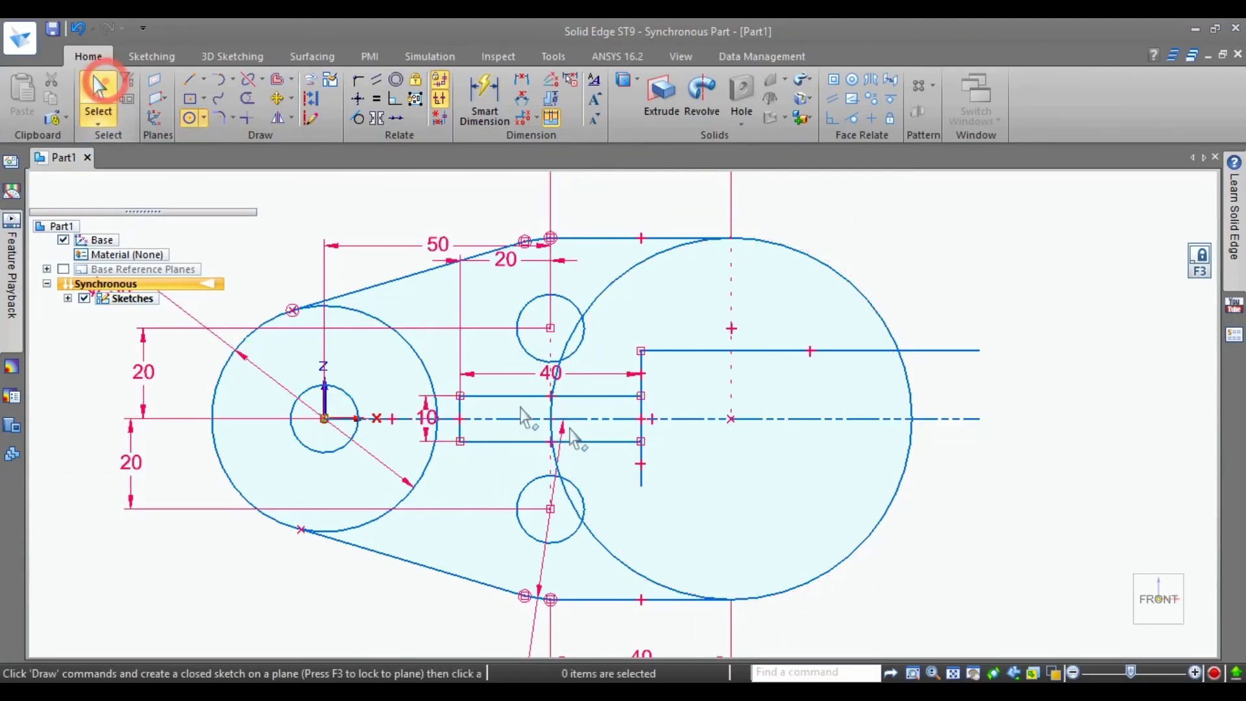
{"action": "scroll", "coordinate": [804, 401], "scroll_direction": "up", "scroll_amount": 3}
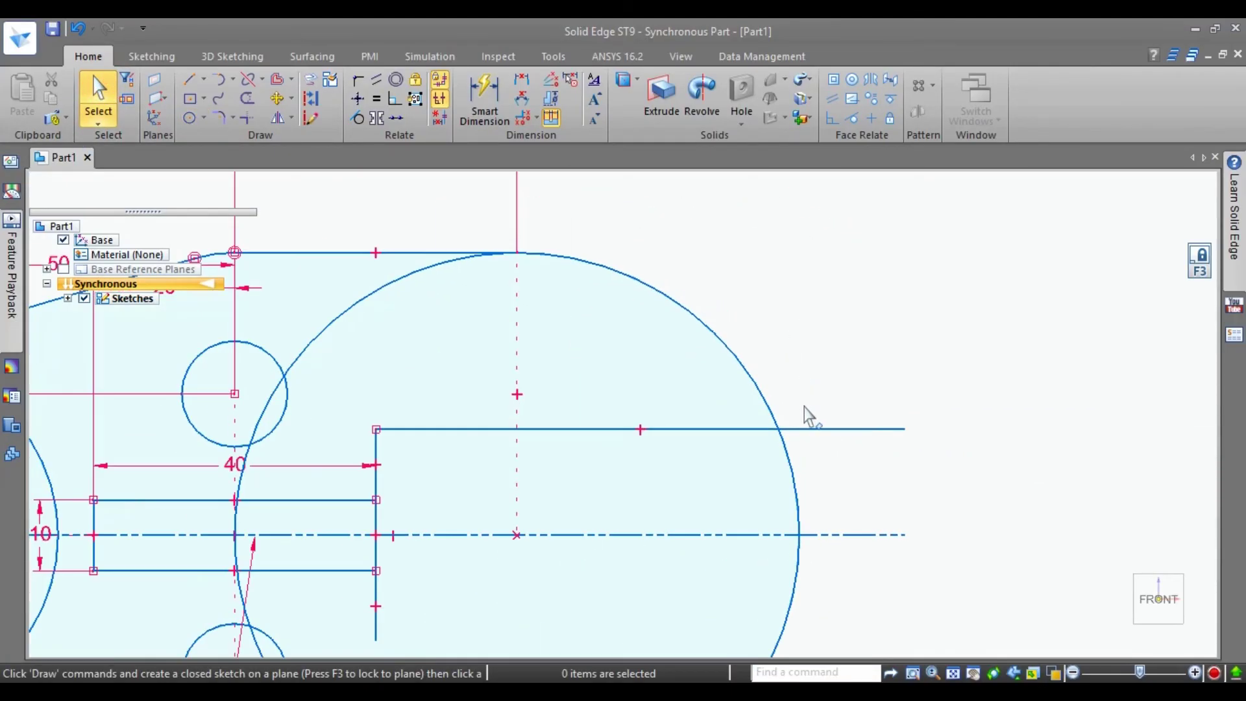
{"action": "left_click", "coordinate": [484, 97]}
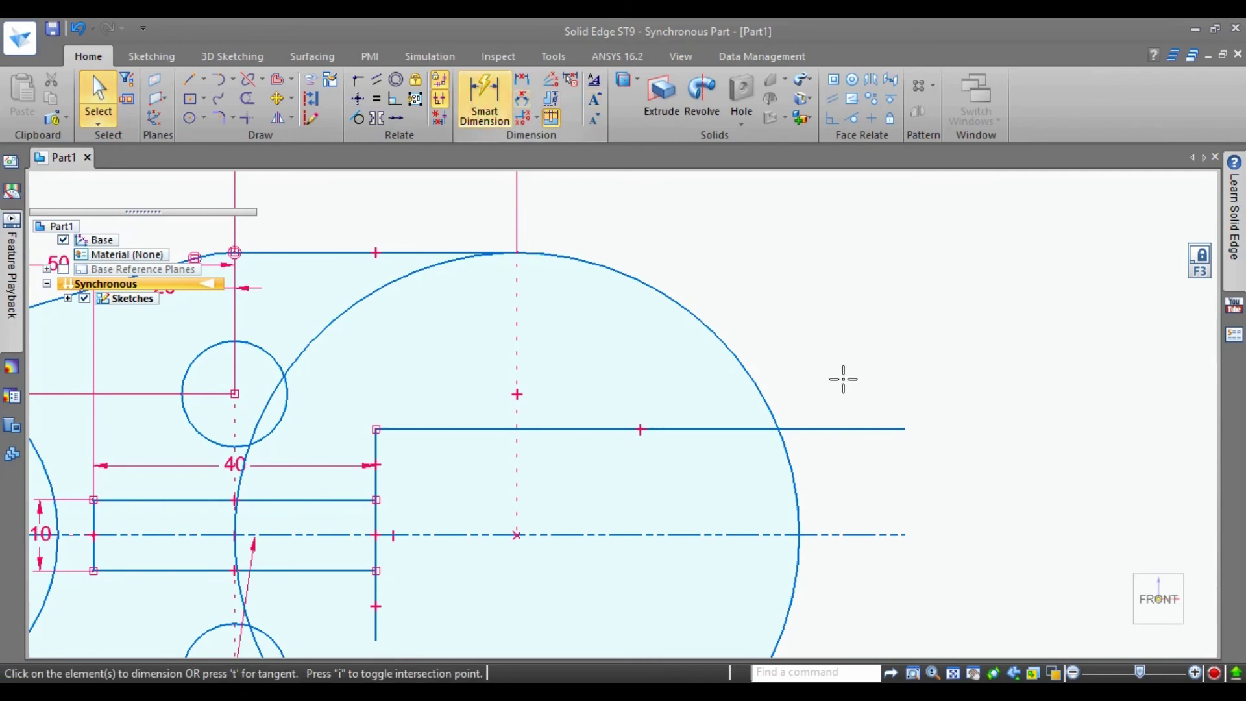
{"action": "left_click", "coordinate": [815, 429]}
{"action": "left_click", "coordinate": [815, 356]}
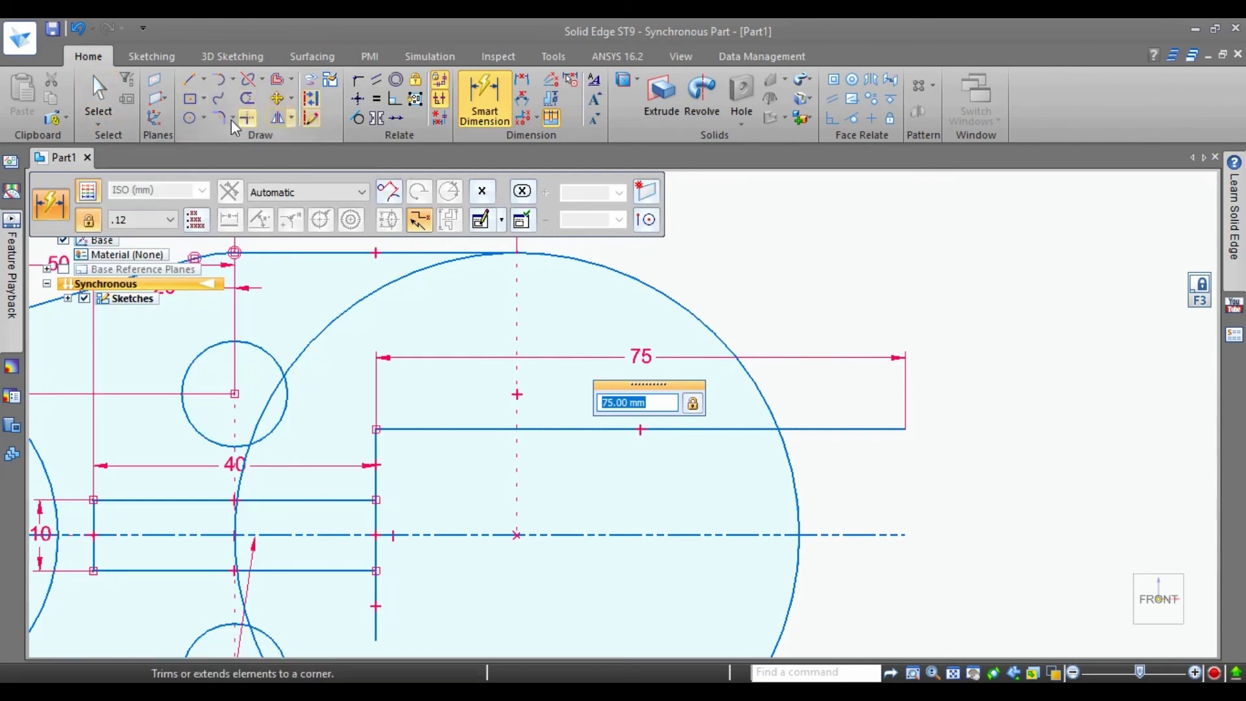
Step: Draw a 20 mm diameter circle centered on the fork opening's upper horizontal line, near its right end
{"action": "left_click", "coordinate": [188, 119]}
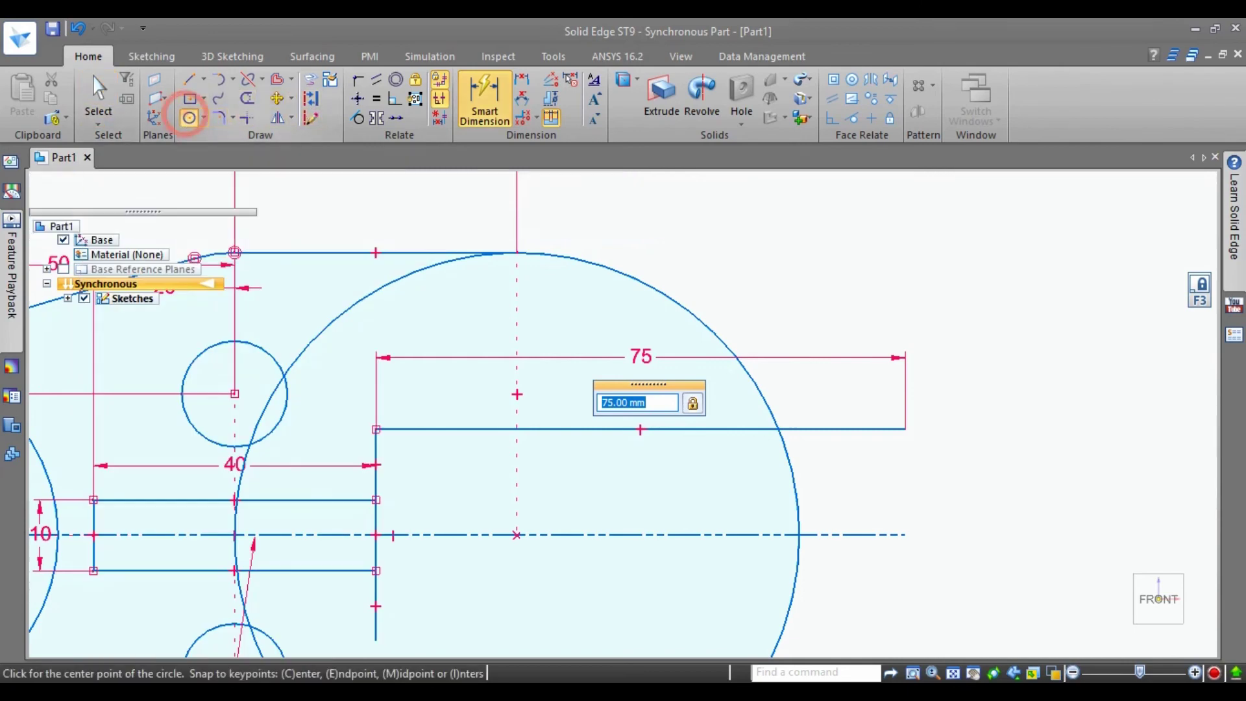
{"action": "left_click", "coordinate": [856, 429]}
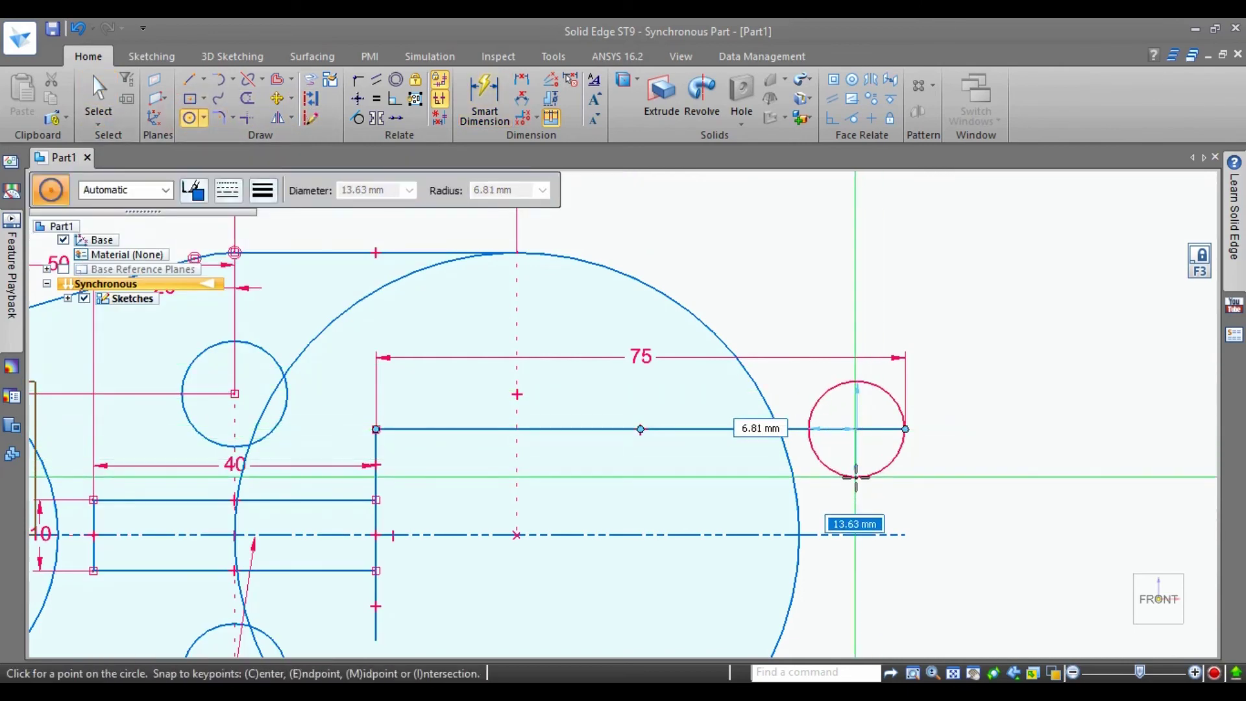
{"action": "type", "text": "20"}
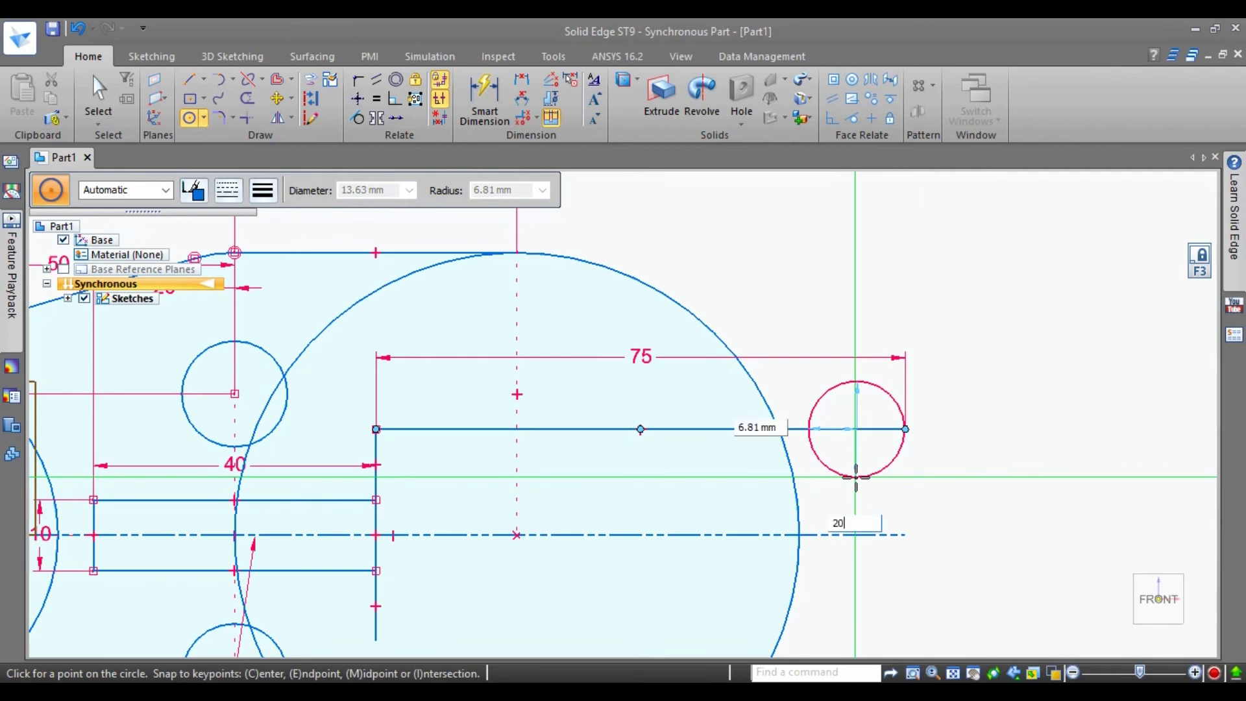
{"action": "key", "text": "Return"}
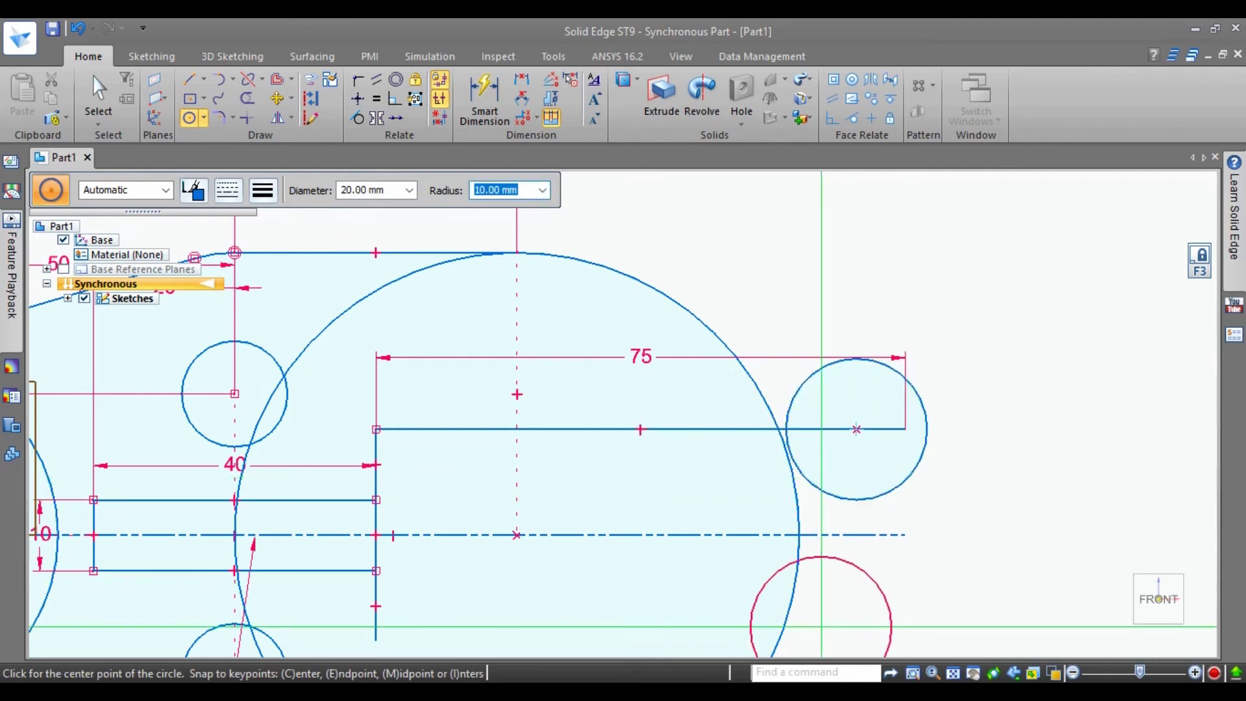
Step: Check the PDF reference drawing in Acrobat Reader and dimension the diameter of the small circle near the line's right end
{"action": "key", "text": "alt+Tab"}
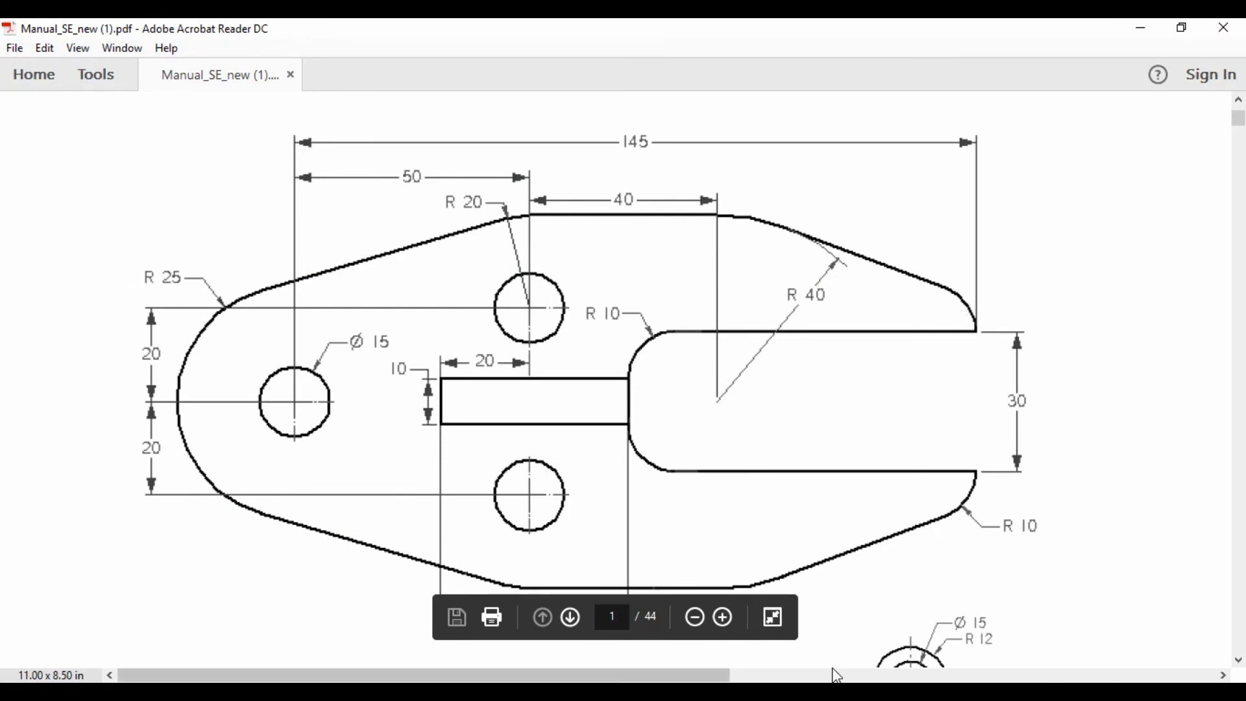
{"action": "key", "text": "alt+Tab"}
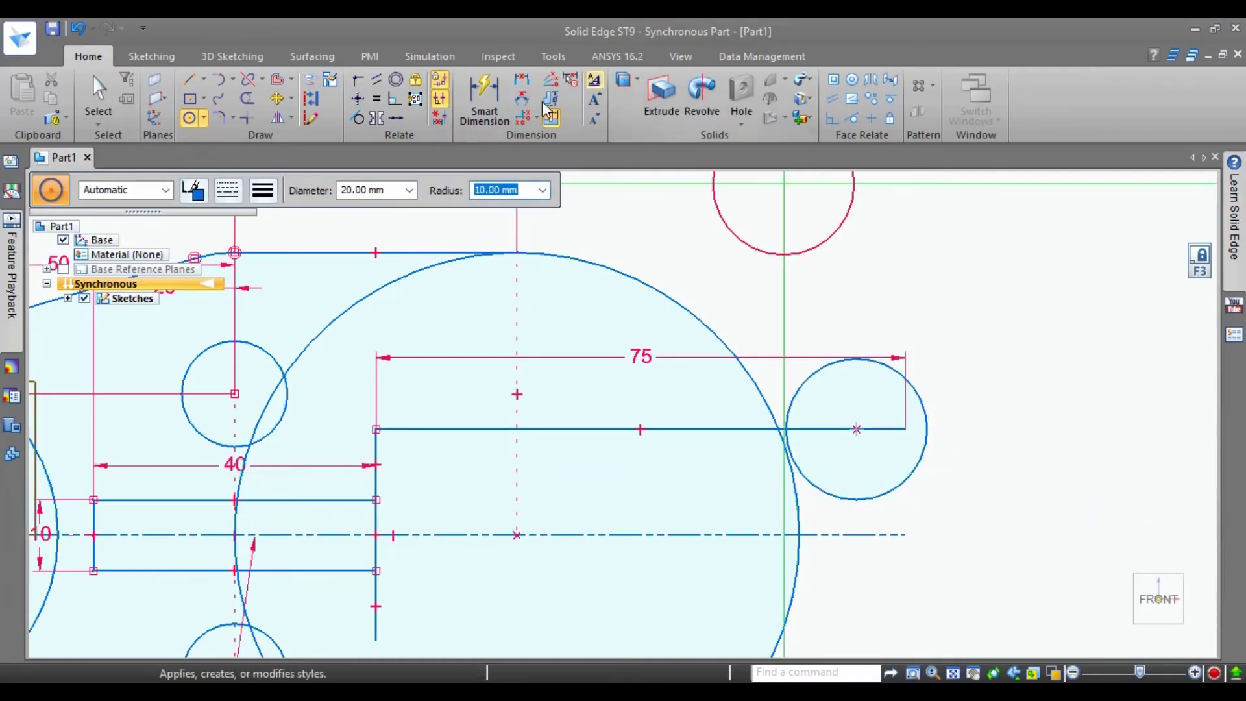
{"action": "left_click", "coordinate": [484, 97]}
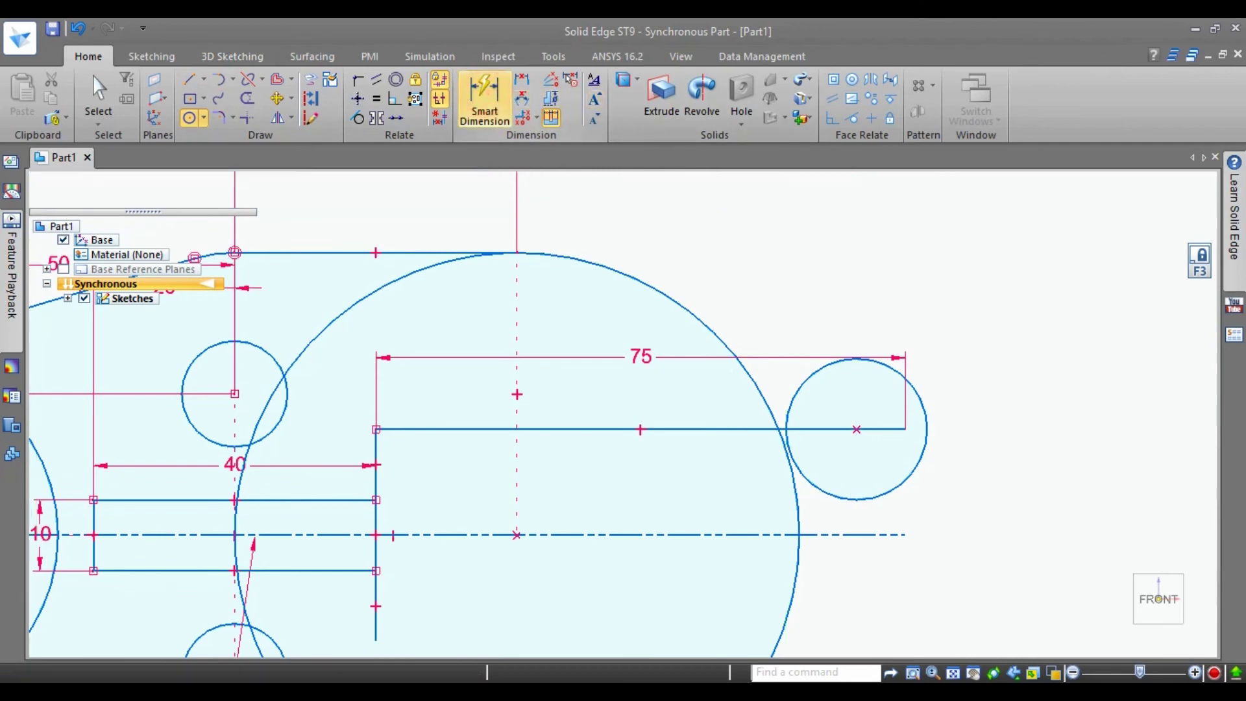
{"action": "left_click", "coordinate": [920, 399]}
{"action": "left_click", "coordinate": [962, 316]}
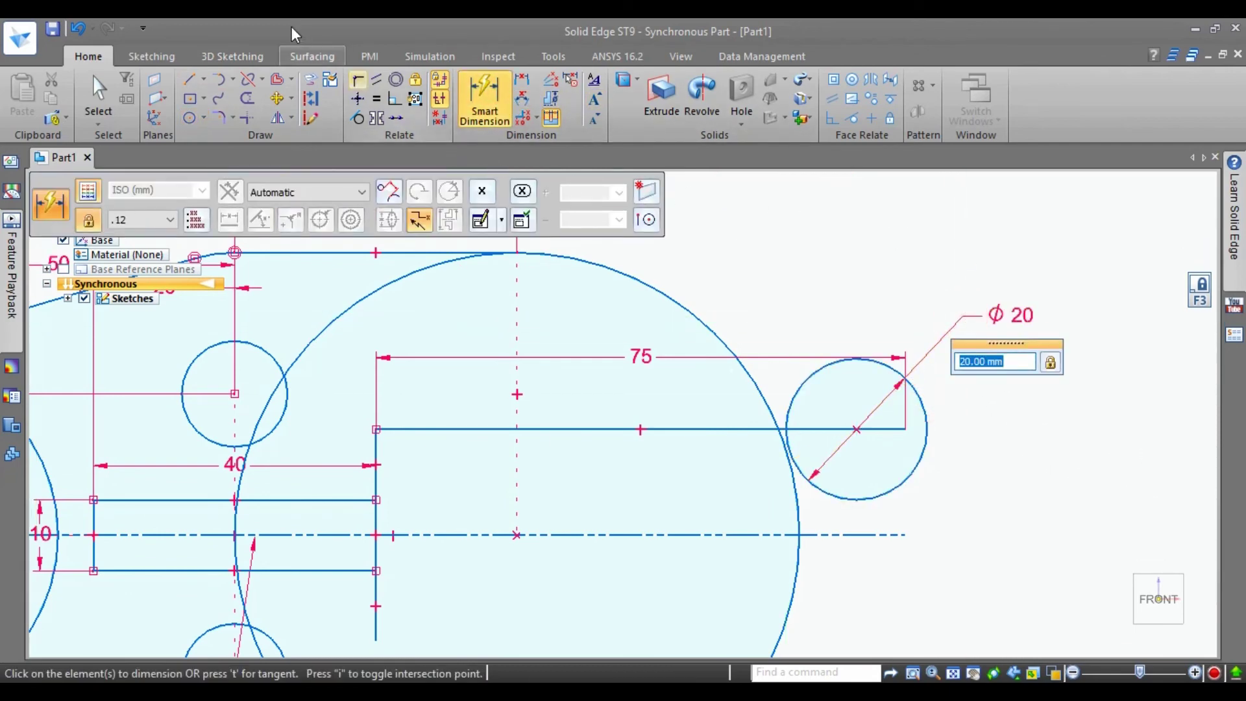
Step: Connect the right endpoint of the fork opening's upper line to the small 20 mm circle
{"action": "left_click", "coordinate": [357, 79]}
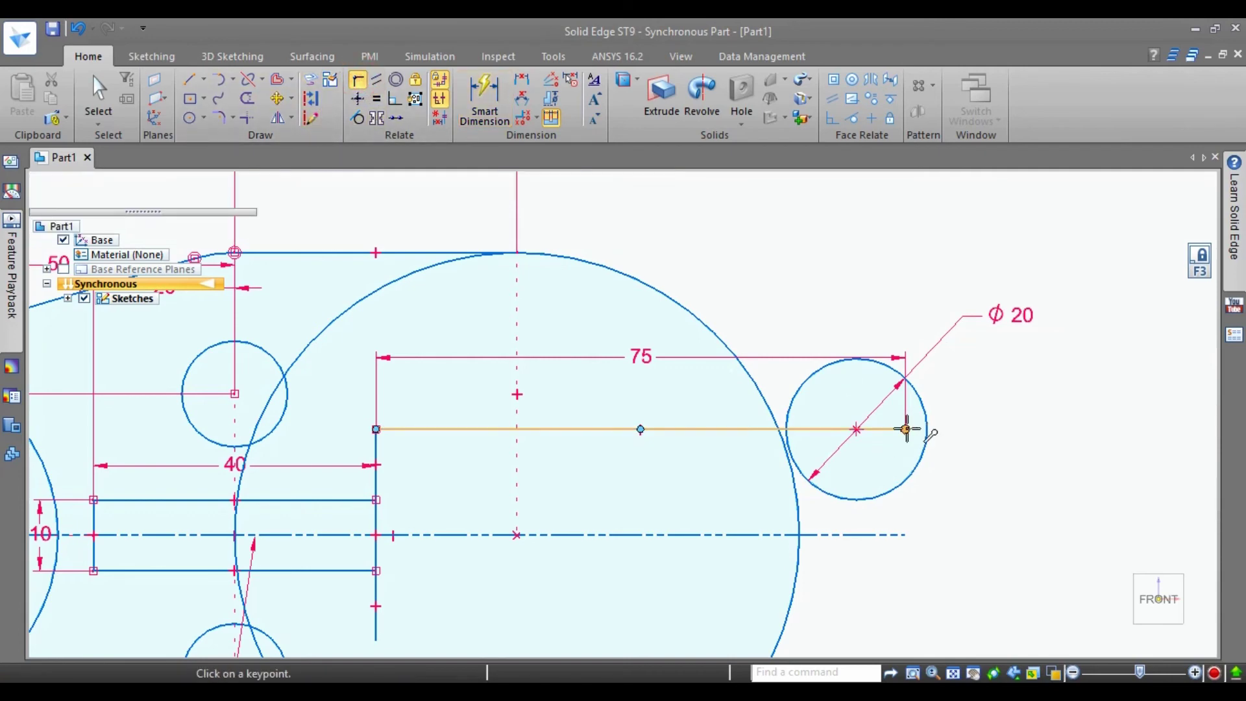
{"action": "left_click", "coordinate": [906, 429]}
{"action": "left_click", "coordinate": [926, 418]}
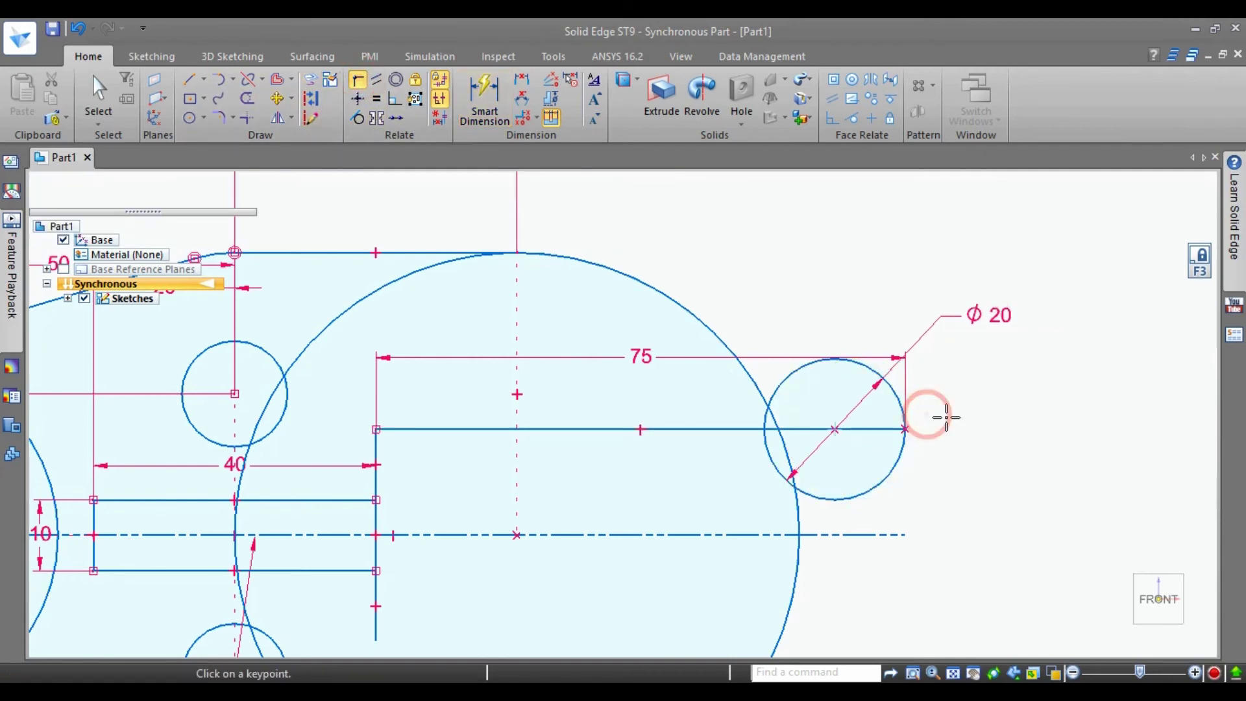
Step: Draw a line tangent to the upper right of the 80 mm circle and the top of the 20 mm circle
{"action": "scroll", "coordinate": [704, 371], "scroll_direction": "down", "scroll_amount": 2}
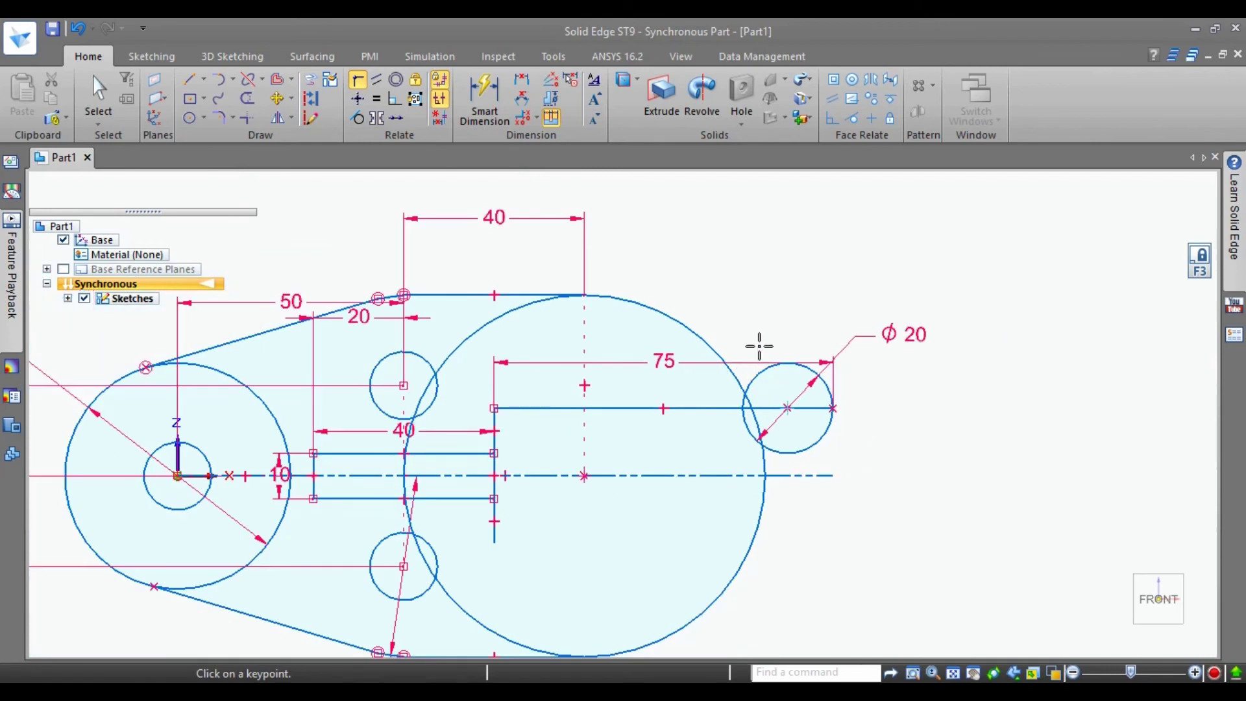
{"action": "scroll", "coordinate": [759, 345], "scroll_direction": "up", "scroll_amount": 1}
{"action": "left_click", "coordinate": [188, 79]}
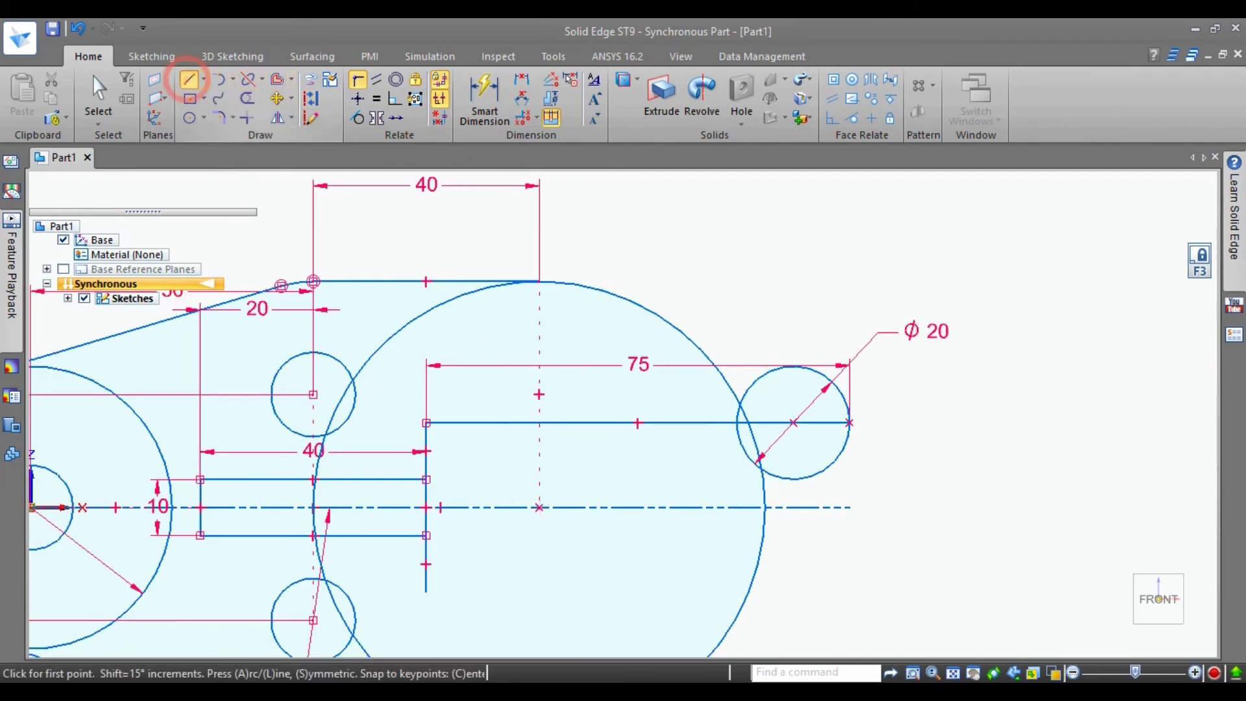
{"action": "left_click", "coordinate": [592, 287]}
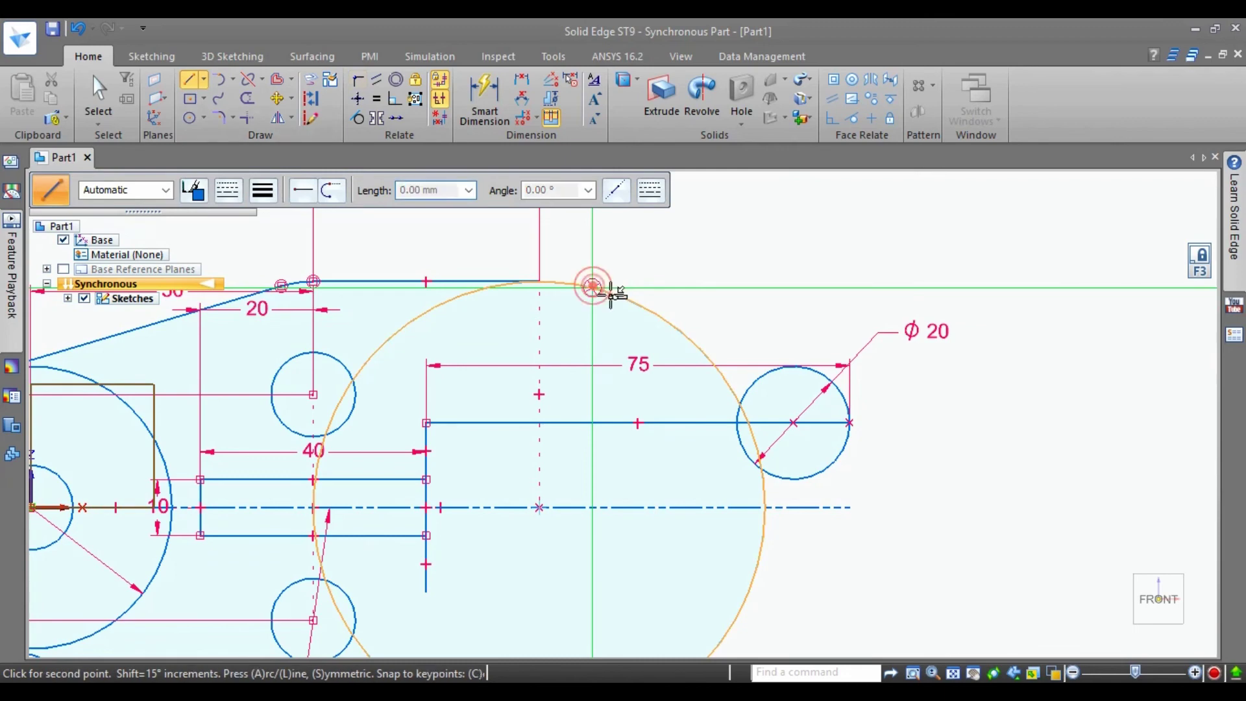
{"action": "left_click", "coordinate": [814, 369]}
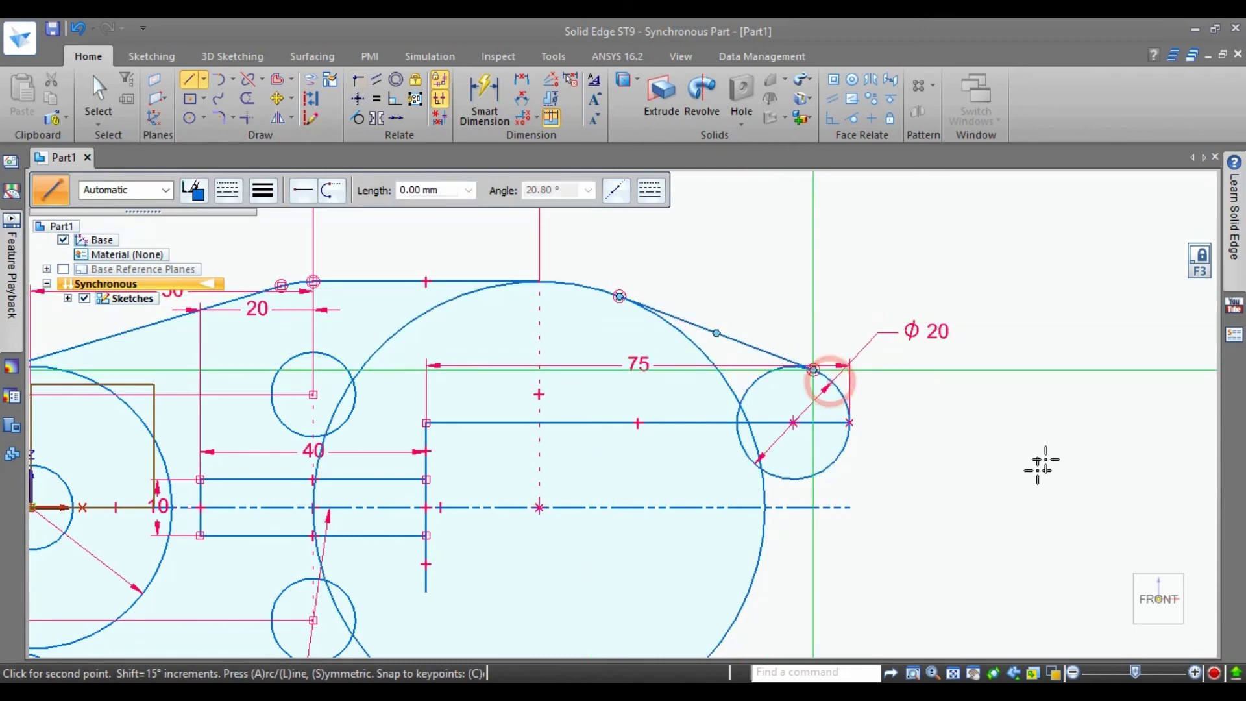
{"action": "key", "text": "Escape"}
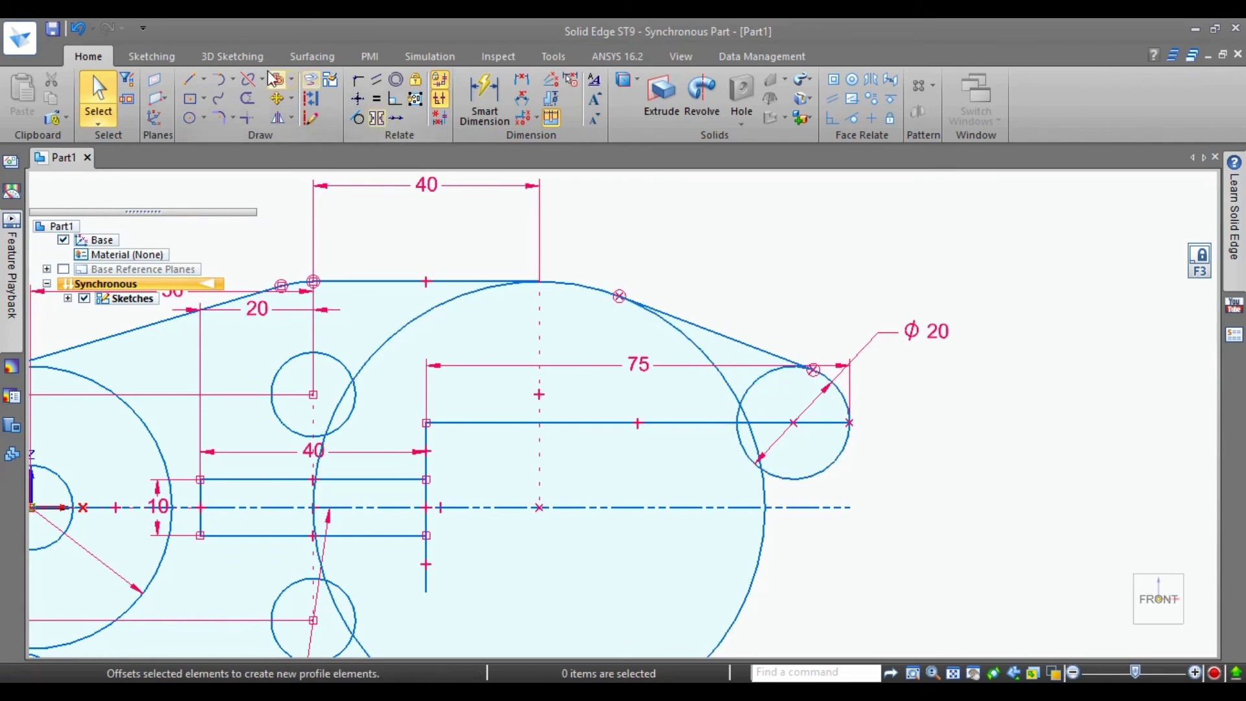
Step: Trim the 80 mm and 20 mm circles, keeping the tangent arcs that form the outline's upper right edge
{"action": "left_click", "coordinate": [248, 98]}
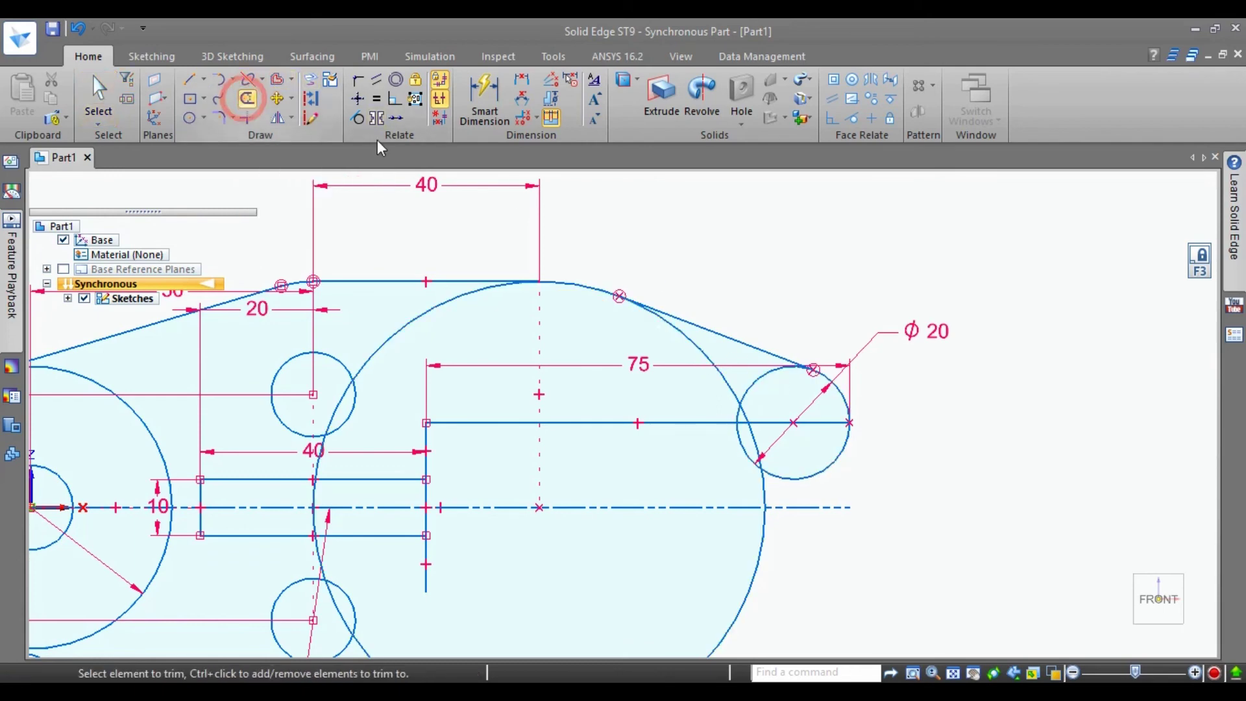
{"action": "left_click", "coordinate": [458, 302]}
{"action": "left_click", "coordinate": [680, 342]}
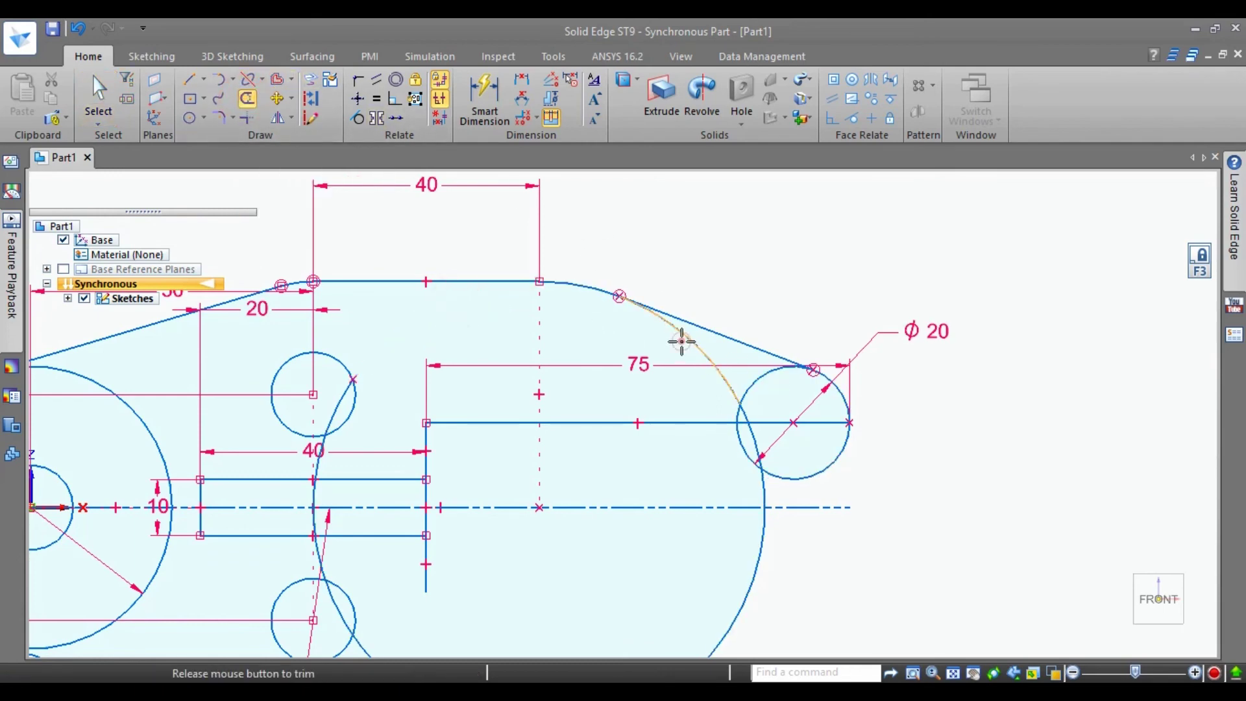
{"action": "left_click", "coordinate": [771, 381]}
{"action": "left_click_drag", "start_coordinate": [835, 439], "coordinate": [843, 446]}
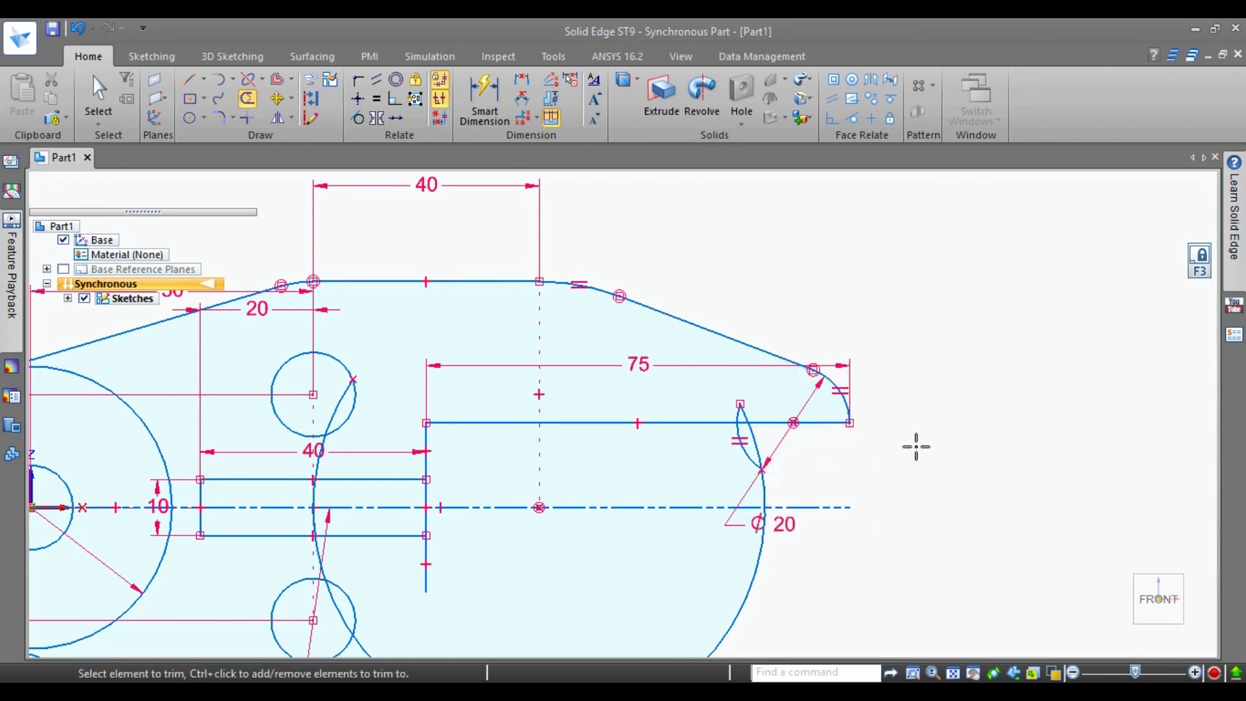
Step: Delete the leftover arcs of the trimmed 80 mm and 20 mm circles
{"action": "left_click", "coordinate": [101, 91]}
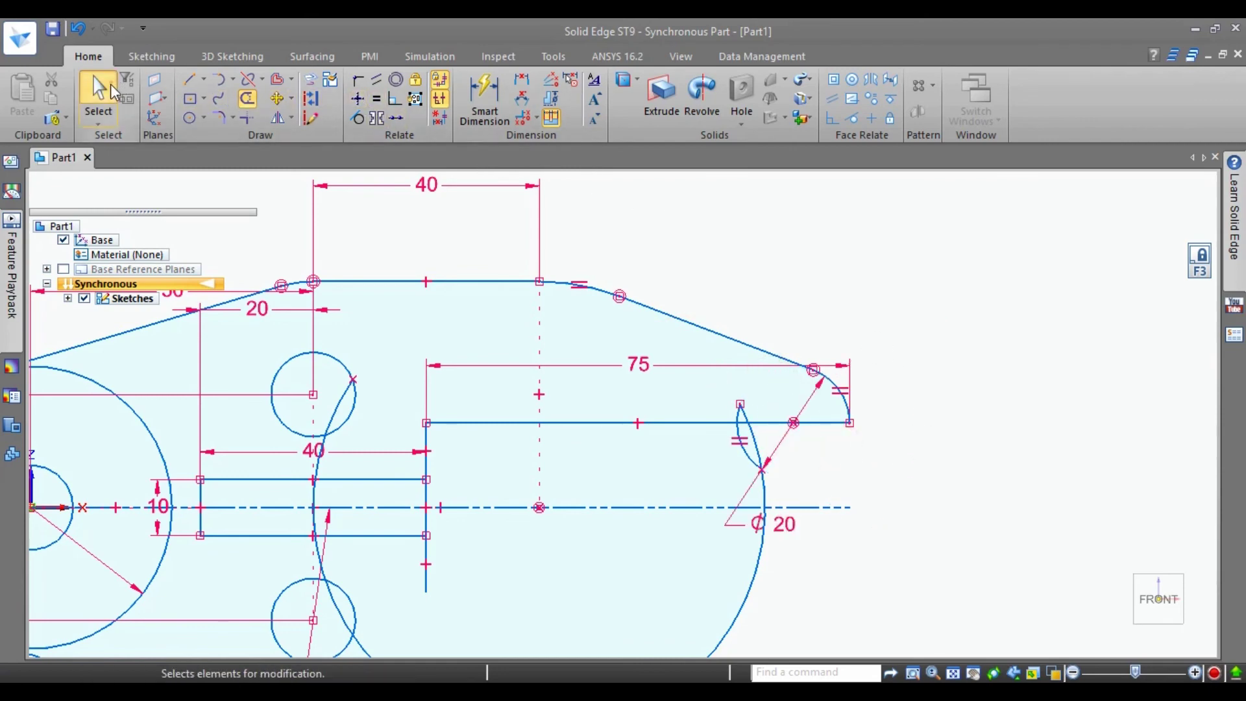
{"action": "left_click", "coordinate": [335, 402]}
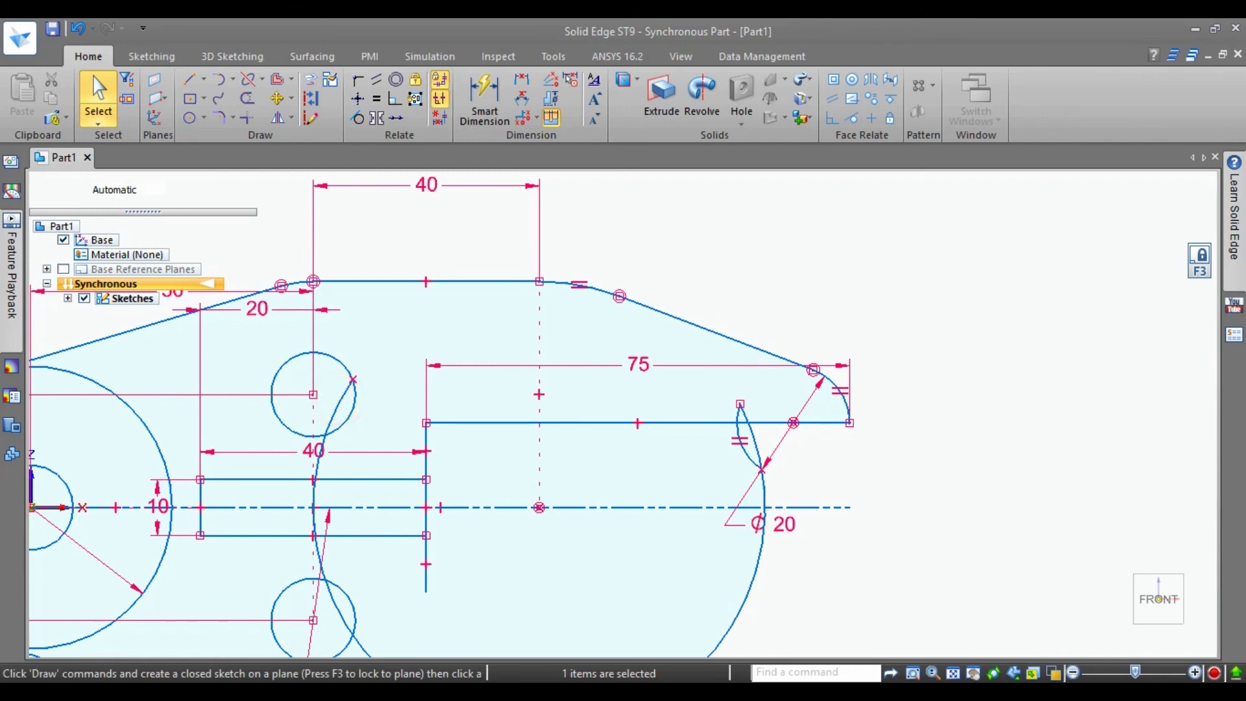
{"action": "key", "text": "Delete"}
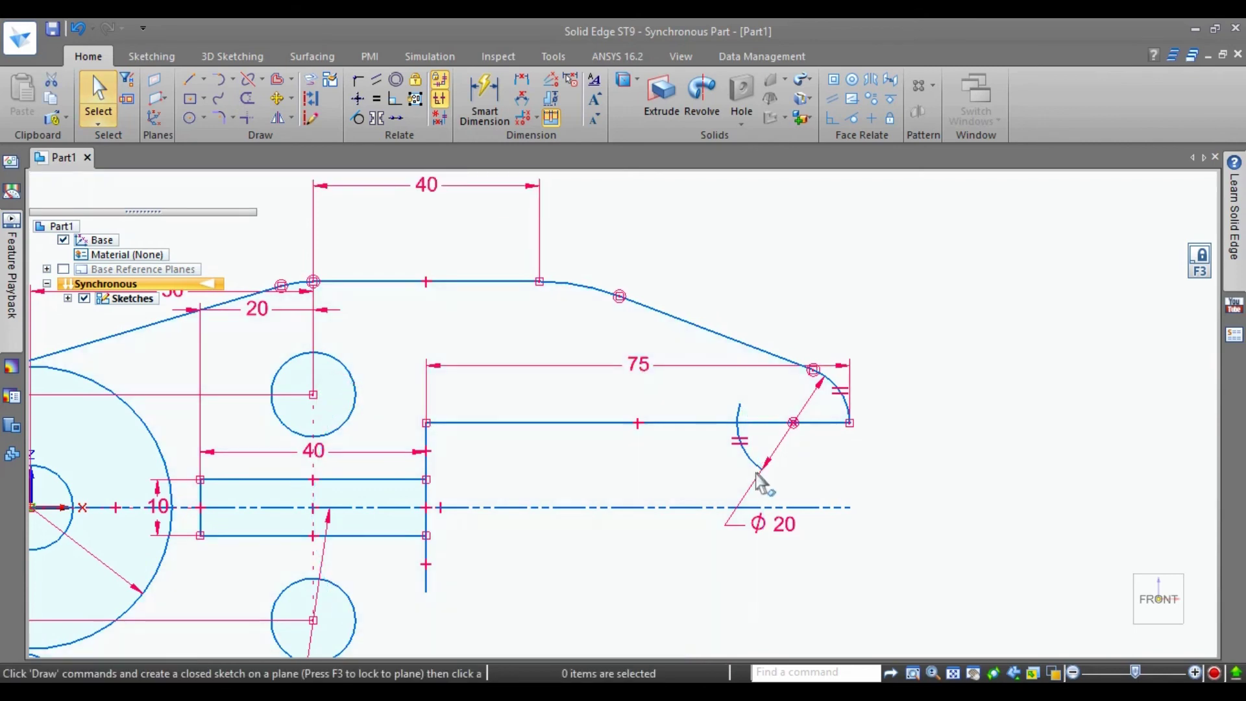
{"action": "left_click", "coordinate": [754, 466]}
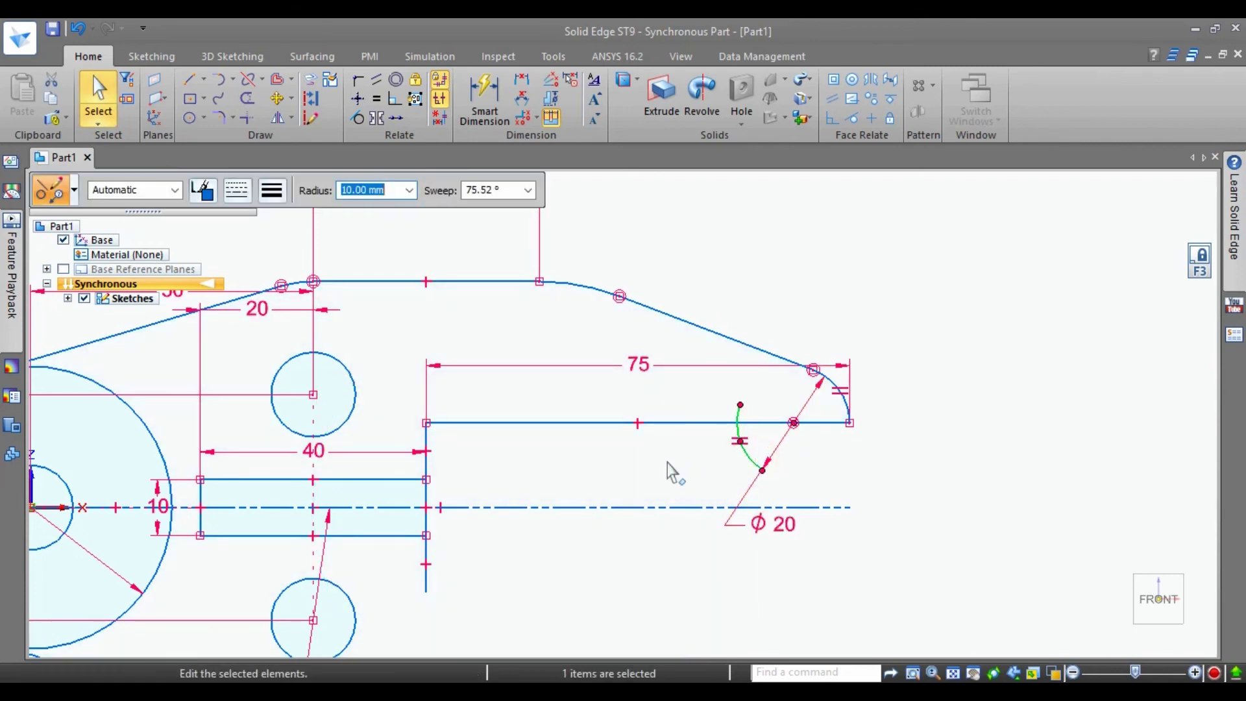
{"action": "key", "text": "Escape"}
Step: Fillet the fork opening's upper inner corner between the horizontal and vertical lines with a 10 mm radius
{"action": "scroll", "coordinate": [648, 403], "scroll_direction": "down", "scroll_amount": 2}
{"action": "scroll", "coordinate": [571, 493], "scroll_direction": "up", "scroll_amount": 2}
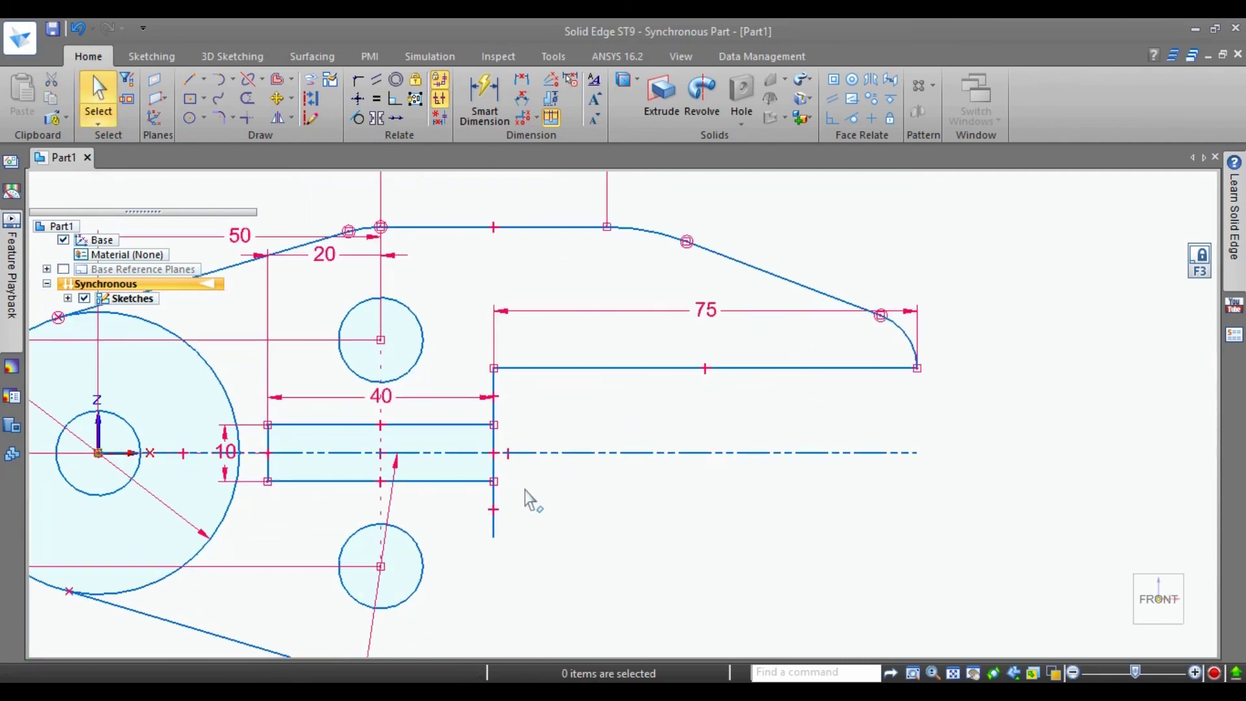
{"action": "left_click", "coordinate": [218, 117]}
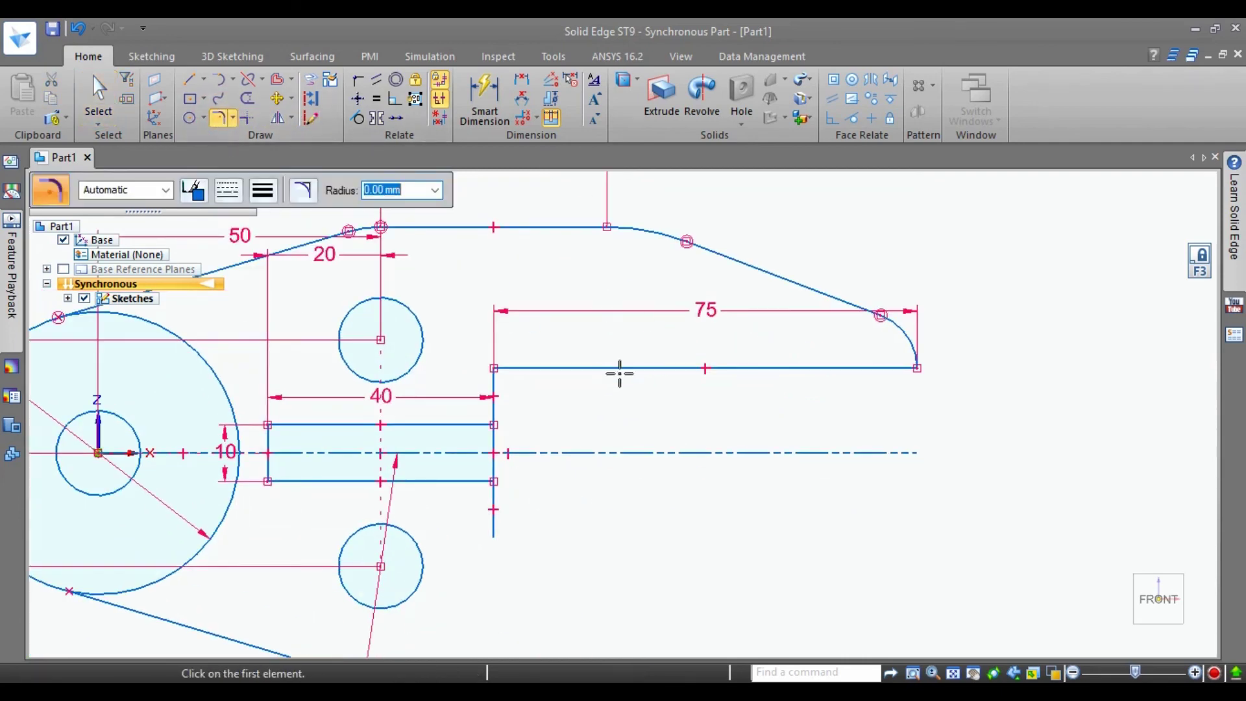
{"action": "left_click", "coordinate": [547, 368]}
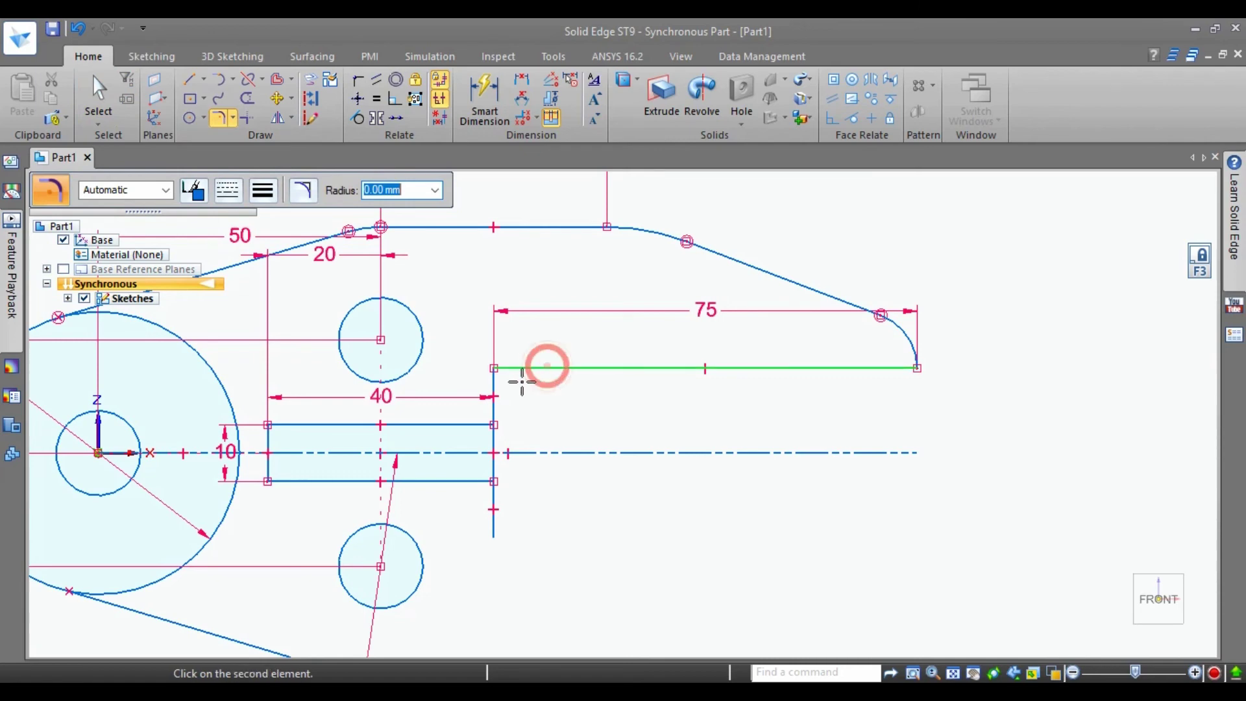
{"action": "left_click", "coordinate": [494, 407]}
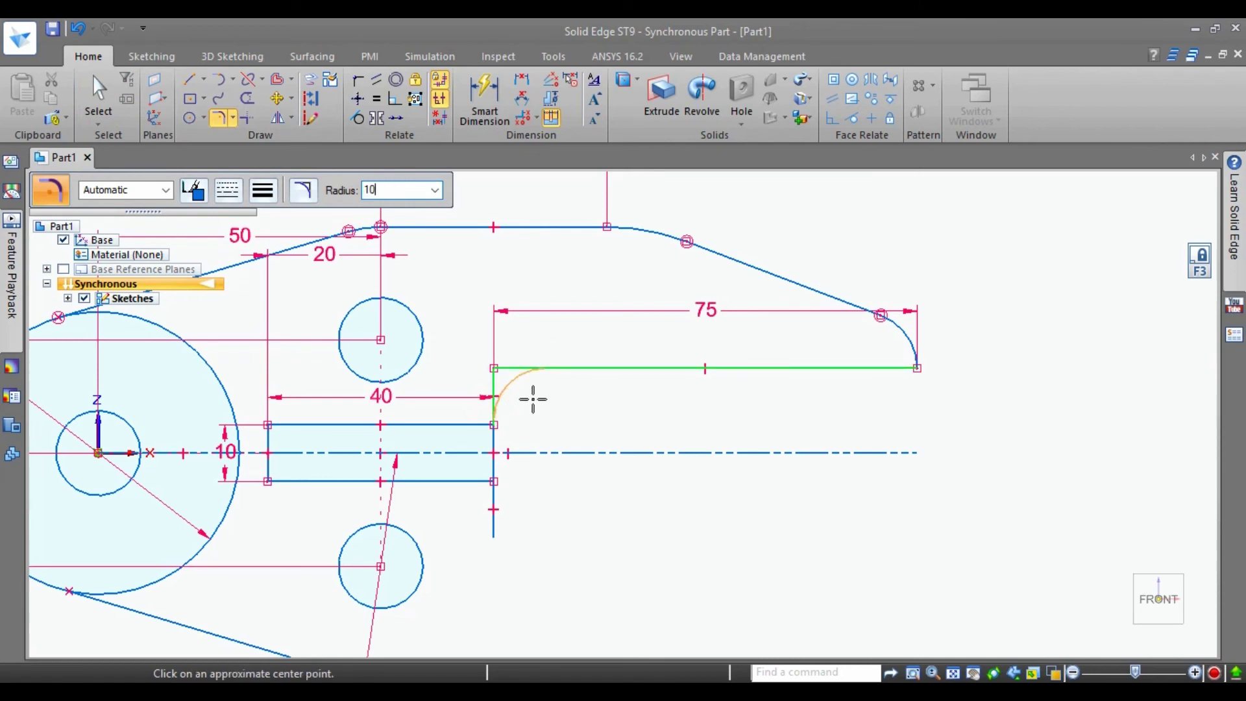
{"action": "left_click", "coordinate": [531, 398]}
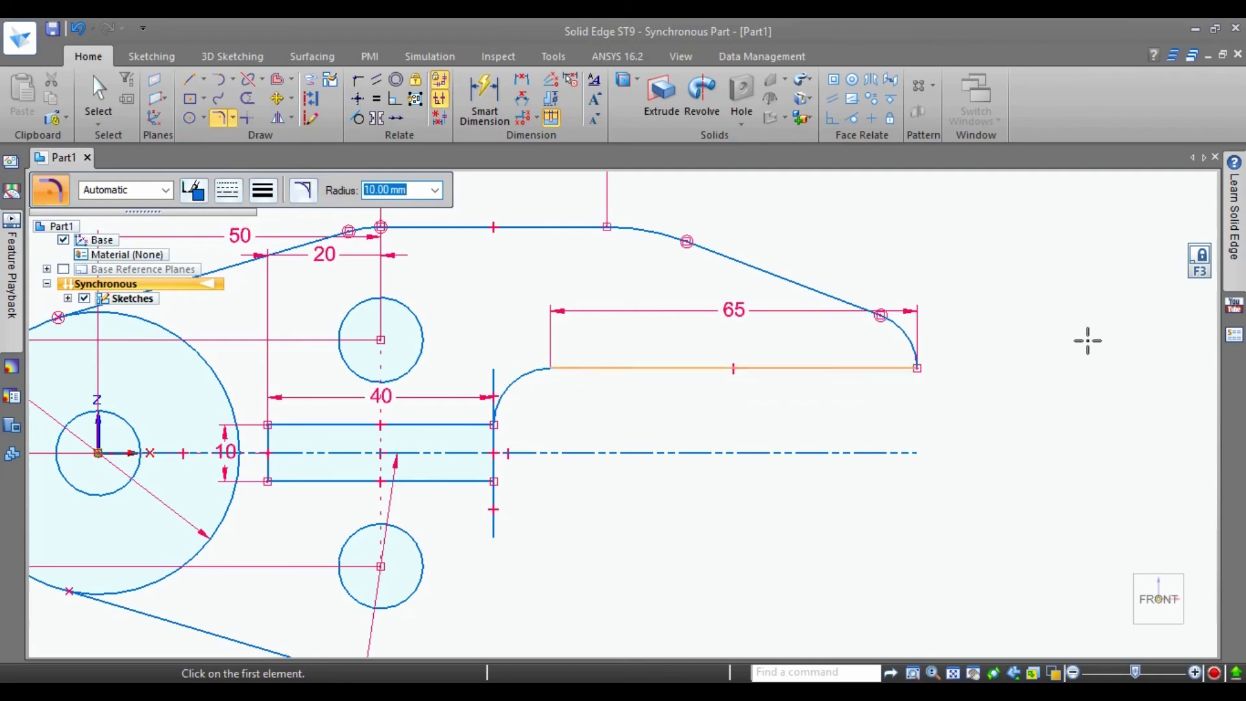
Step: Check the PDF reference drawing in Acrobat Reader and trim the vertical line stub left beside the 10 mm fillet
{"action": "key", "text": "alt+Tab"}
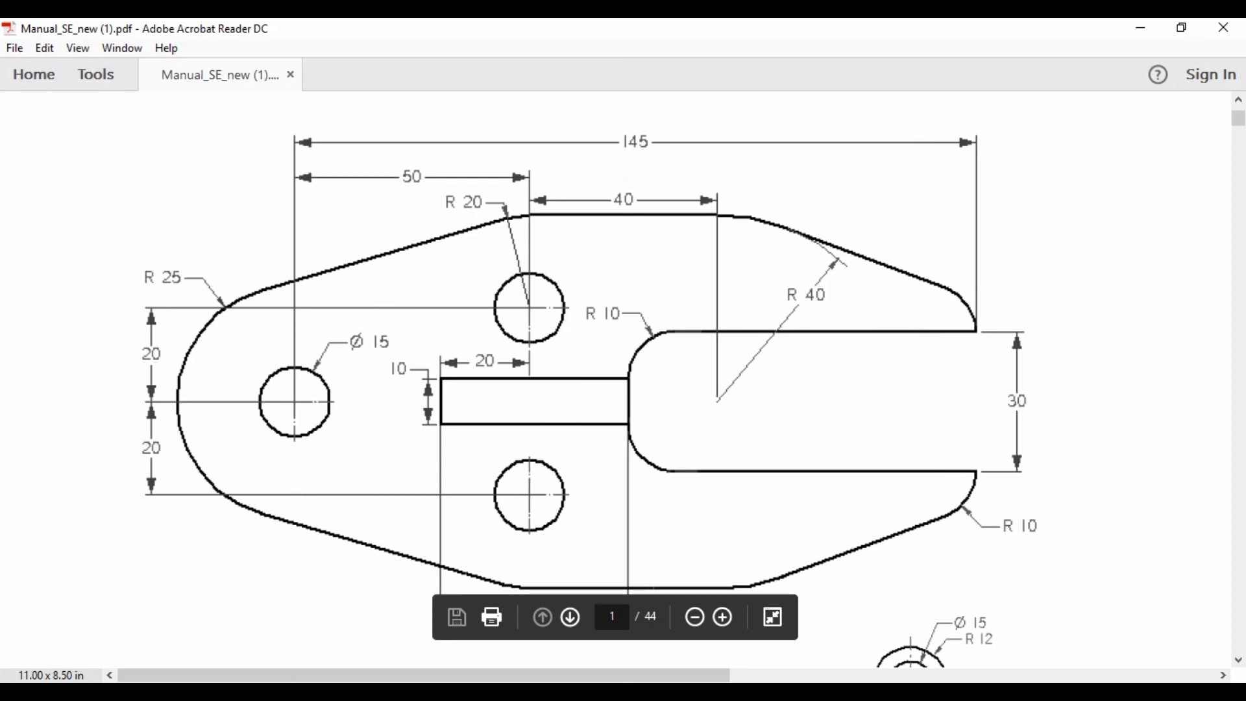
{"action": "key", "text": "alt+Tab"}
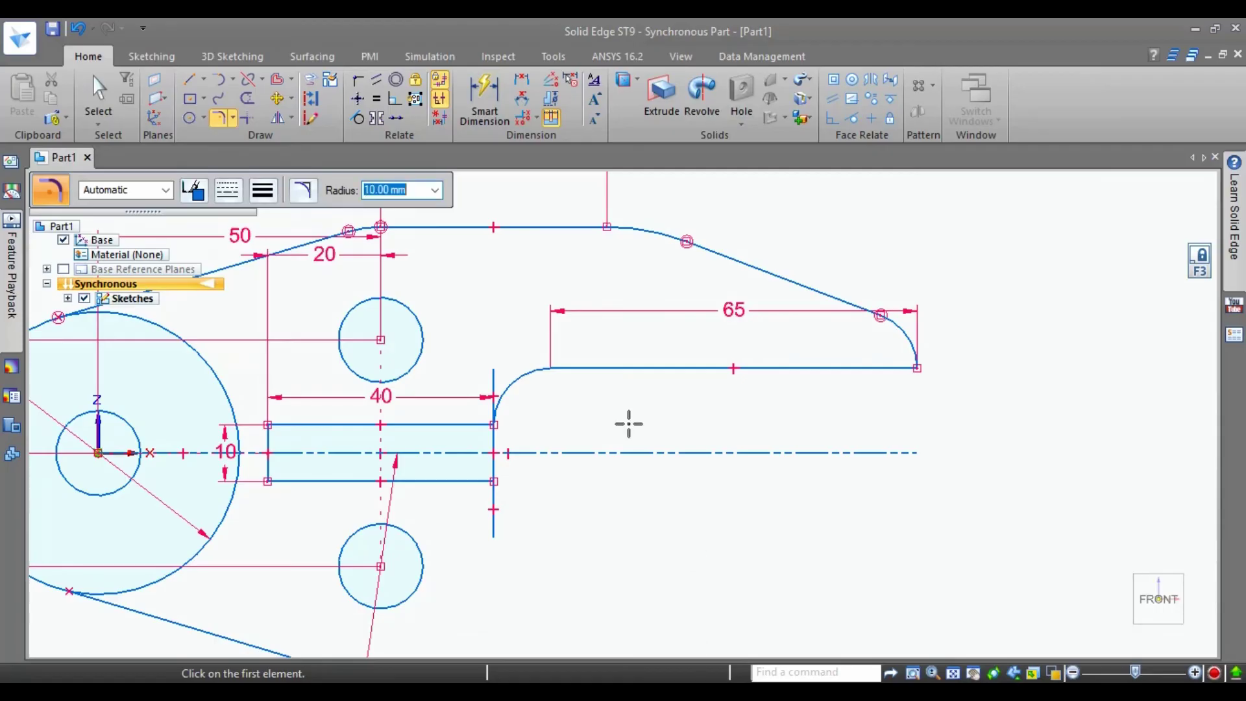
{"action": "left_click", "coordinate": [248, 99]}
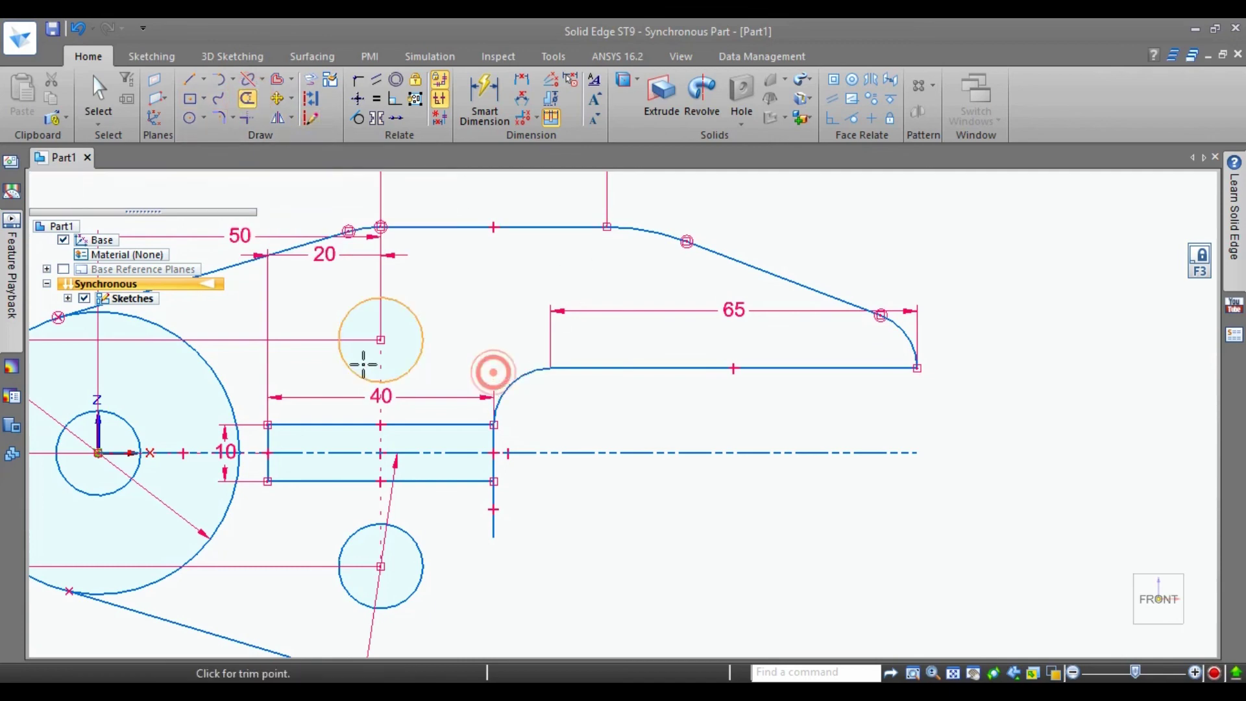
{"action": "left_click", "coordinate": [100, 91]}
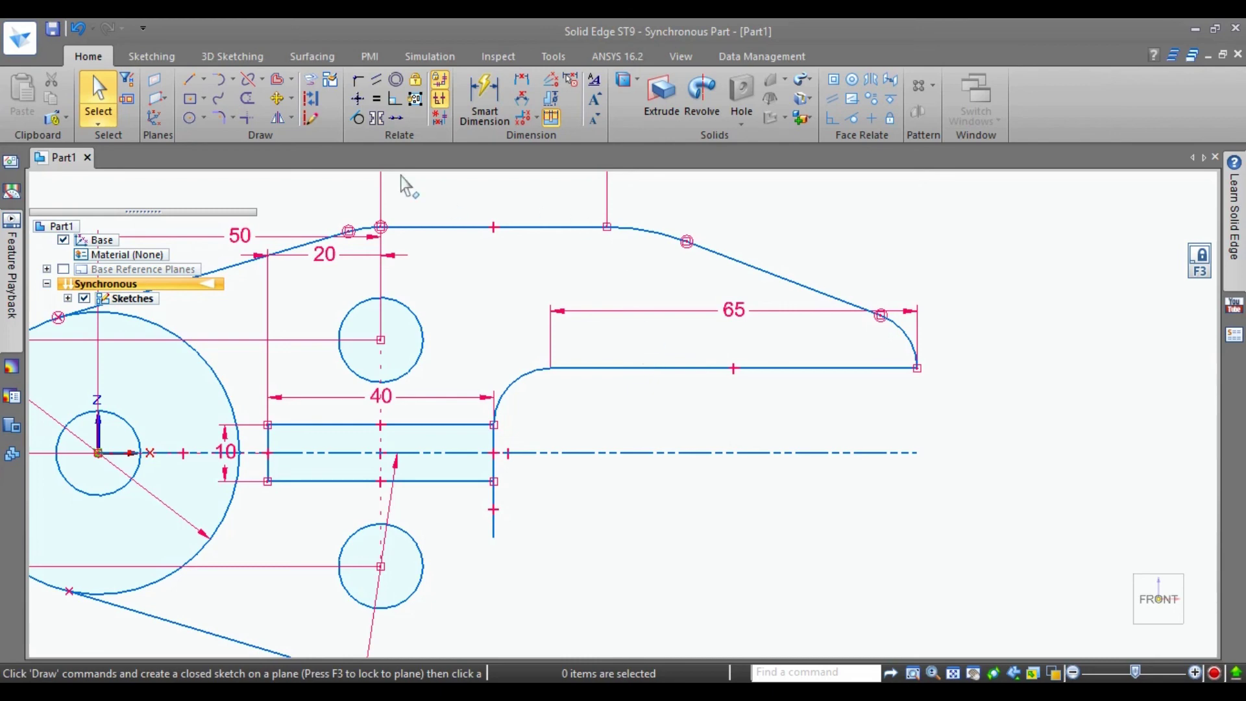
Step: Mirror the upper right outline's two arcs and slanted line, the fork's horizontal edge and its 10 mm fillet about the horizontal centerline
{"action": "left_click", "coordinate": [281, 121]}
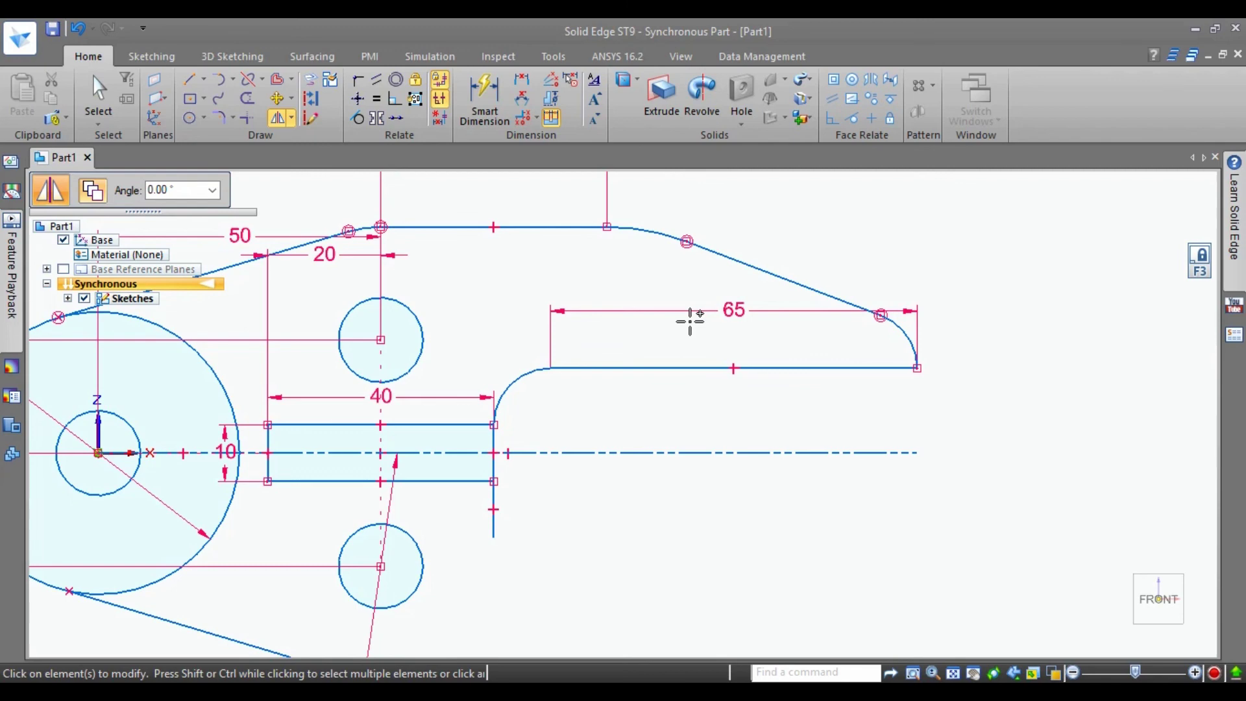
{"action": "left_click", "coordinate": [636, 231]}
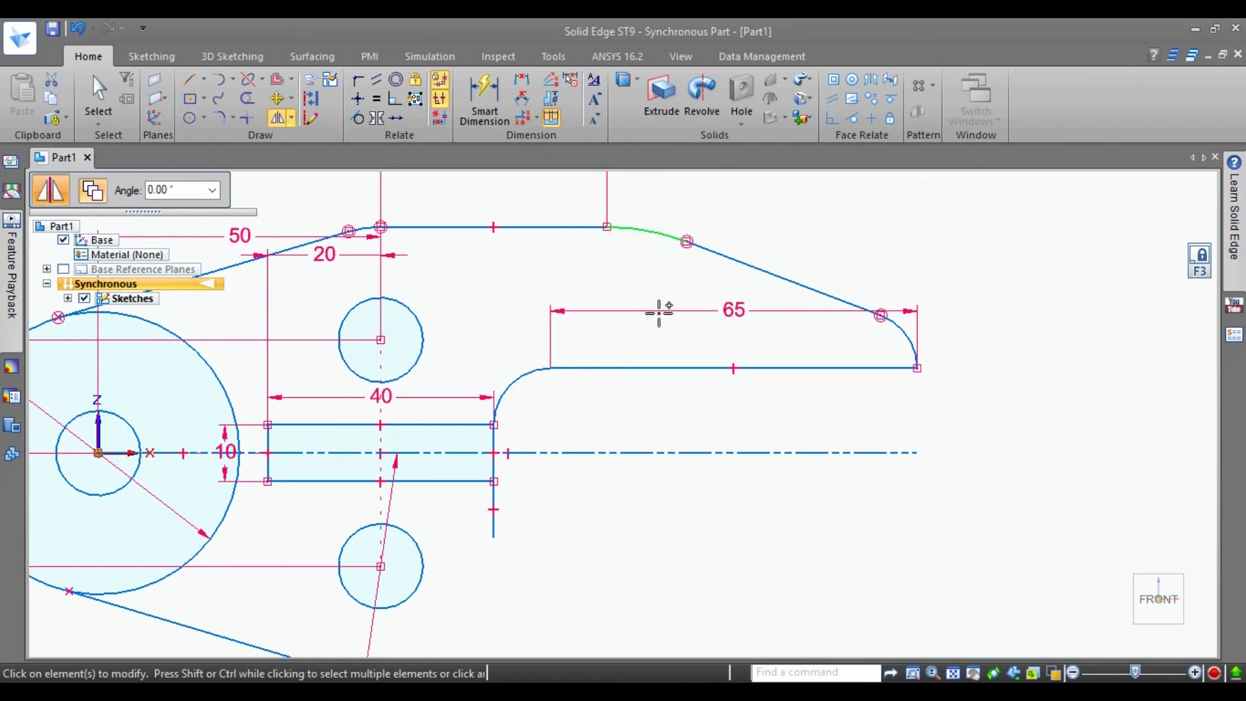
{"action": "left_click", "coordinate": [722, 258], "text": "ctrl"}
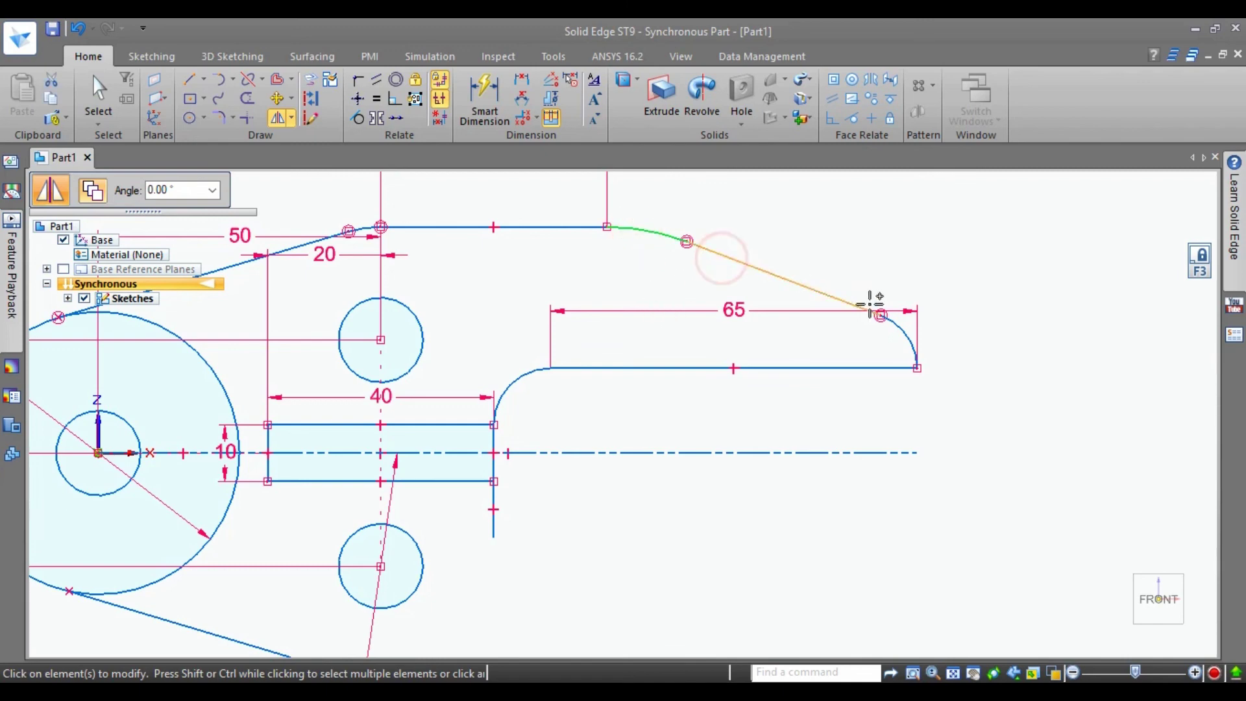
{"action": "left_click", "coordinate": [898, 328], "text": "ctrl"}
{"action": "left_click", "coordinate": [859, 367], "text": "ctrl"}
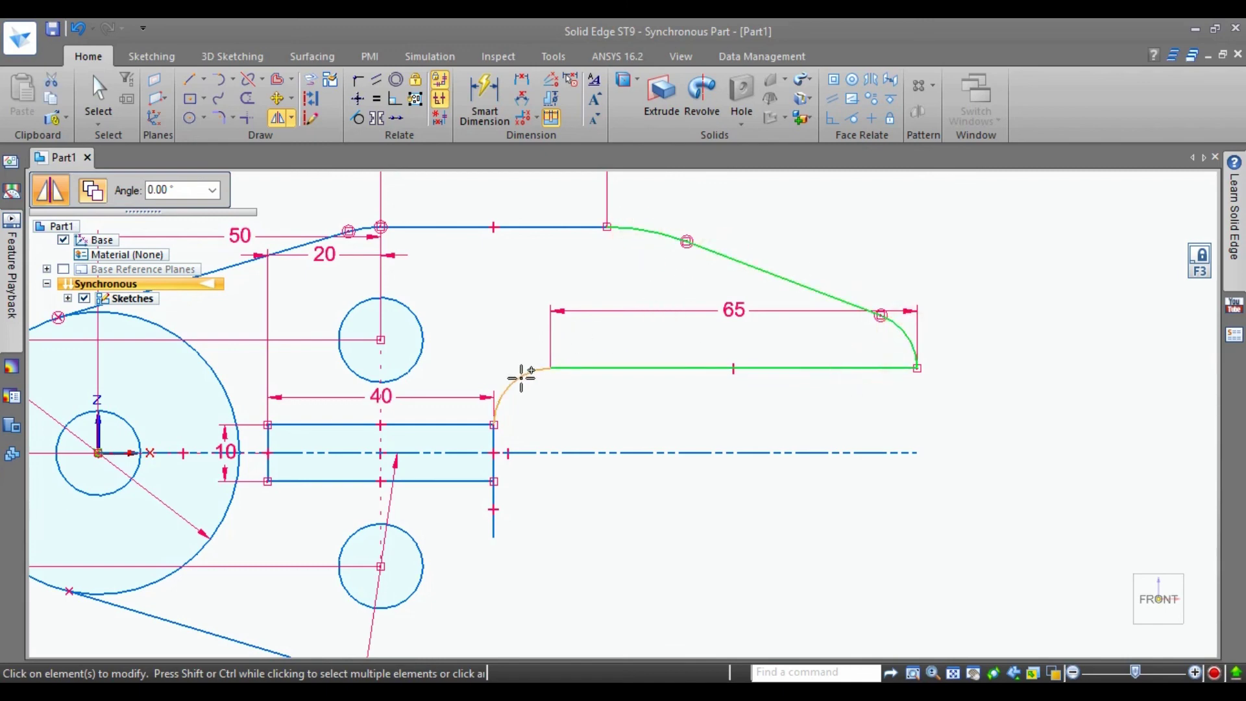
{"action": "left_click", "coordinate": [521, 378], "text": "ctrl"}
{"action": "key", "text": "Return"}
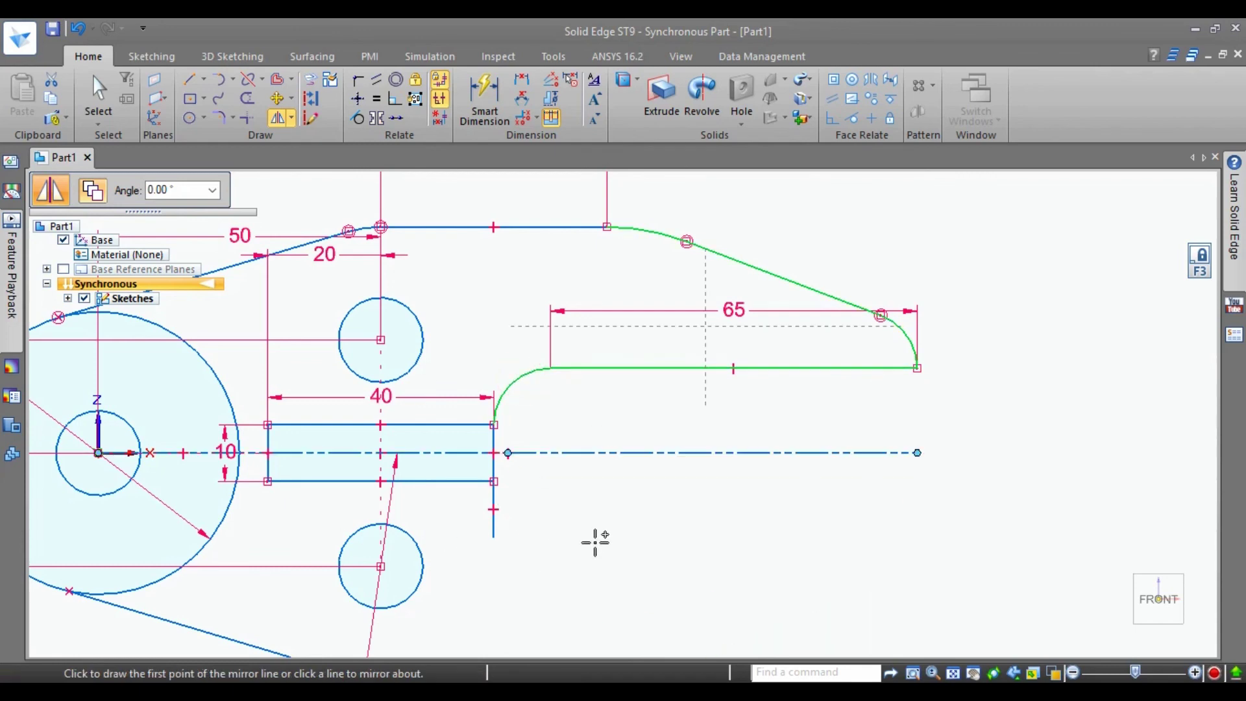
{"action": "left_click", "coordinate": [642, 452]}
{"action": "scroll", "coordinate": [644, 393], "scroll_direction": "down", "scroll_amount": 2}
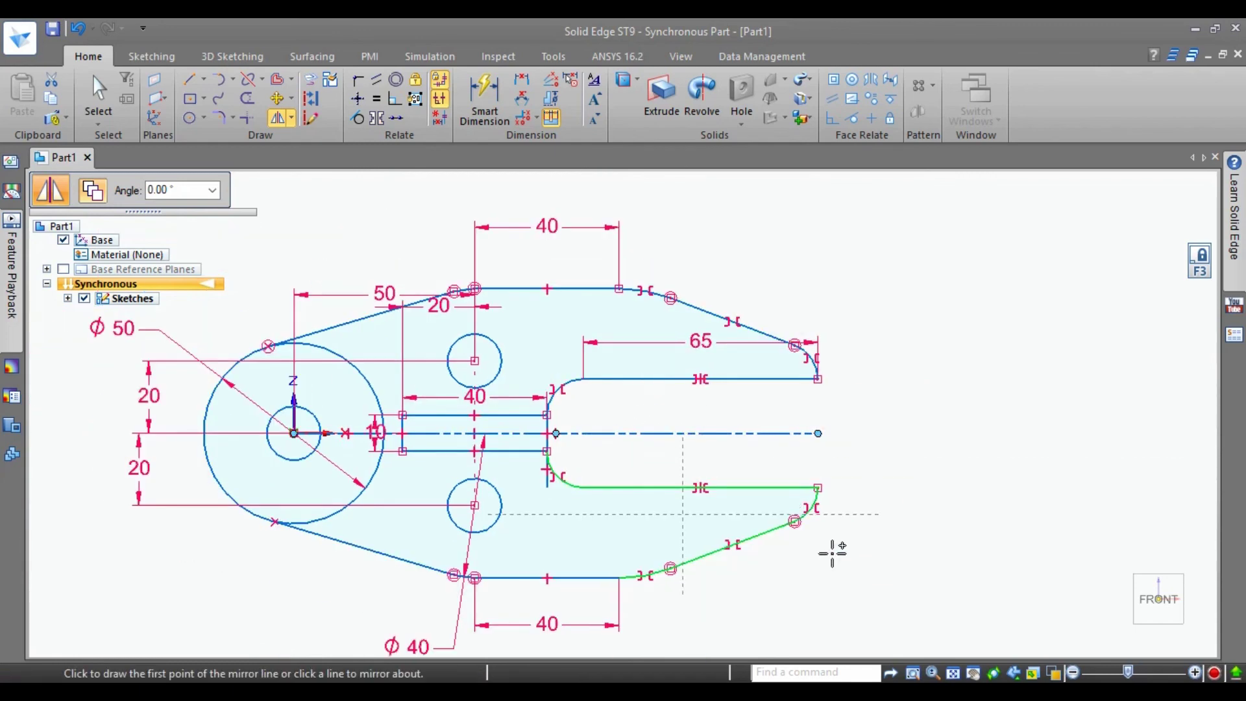
{"action": "key", "text": "Escape"}
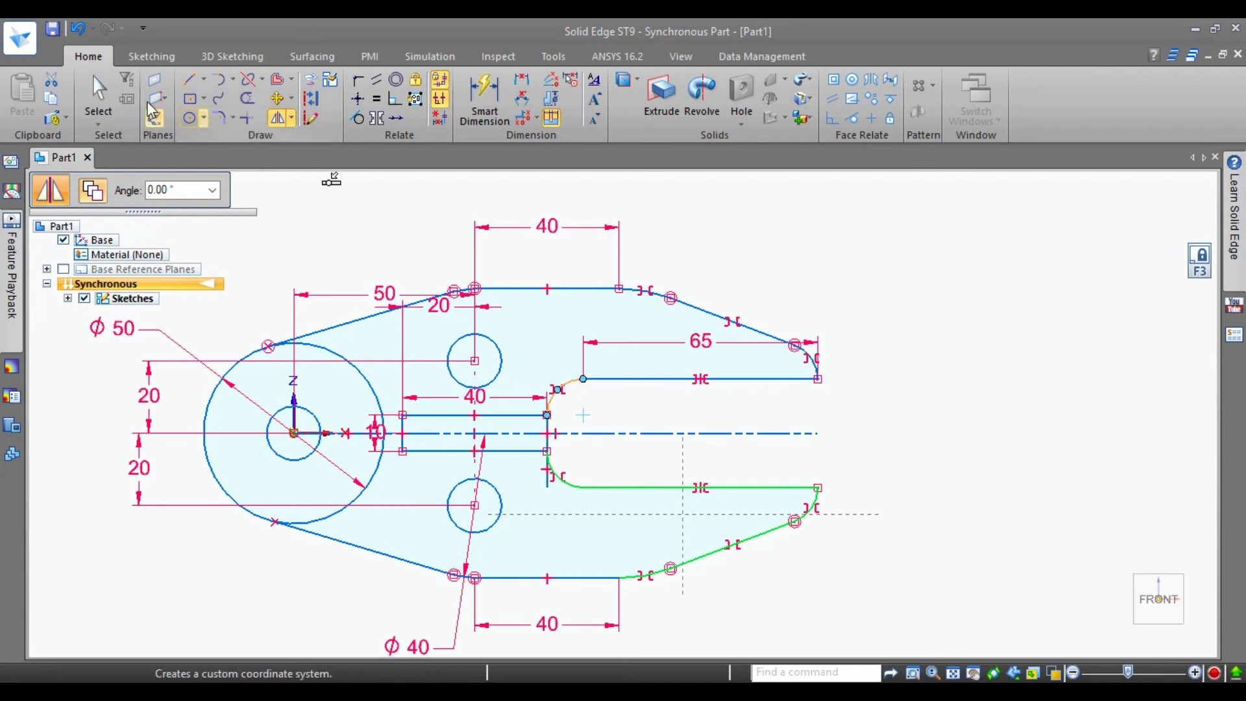
Step: Trim the vertical line stub left beside the fork opening's lower fillet
{"action": "left_click", "coordinate": [248, 99]}
{"action": "scroll", "coordinate": [532, 501], "scroll_direction": "up", "scroll_amount": 3}
{"action": "scroll", "coordinate": [532, 501], "scroll_direction": "up", "scroll_amount": 3}
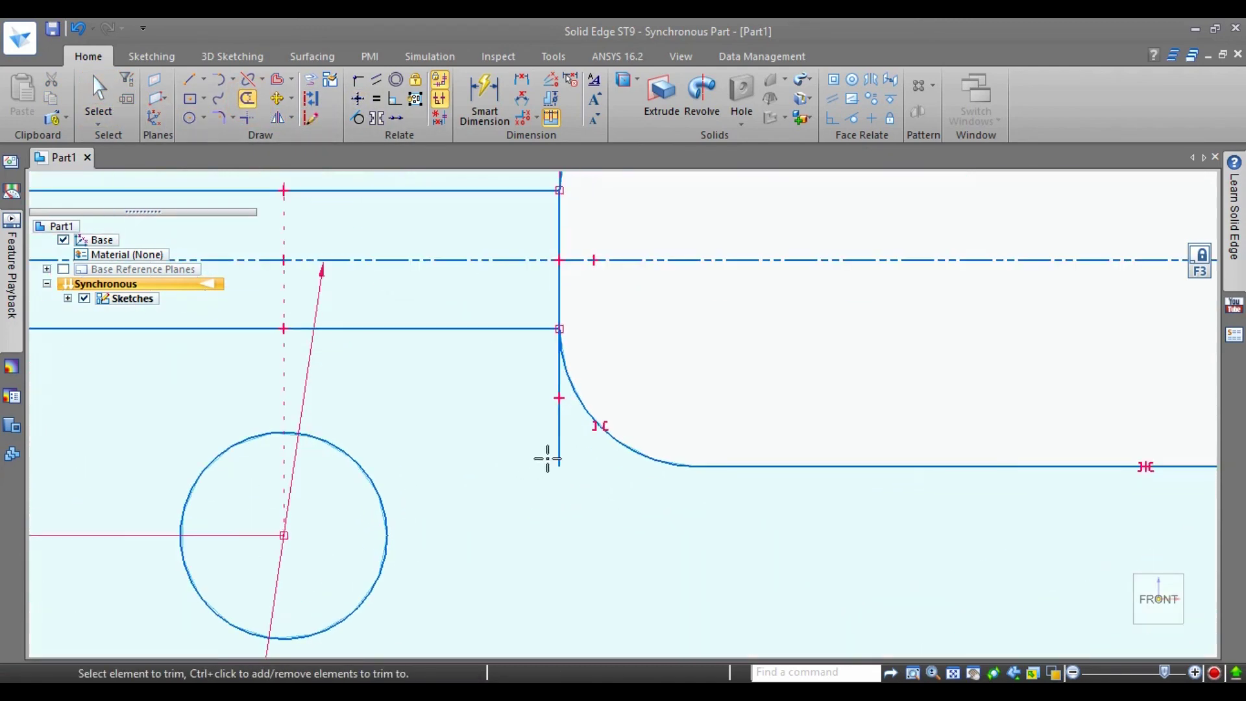
{"action": "left_click", "coordinate": [545, 470]}
{"action": "scroll", "coordinate": [519, 504], "scroll_direction": "down", "scroll_amount": 4}
{"action": "scroll", "coordinate": [519, 505], "scroll_direction": "down", "scroll_amount": 2}
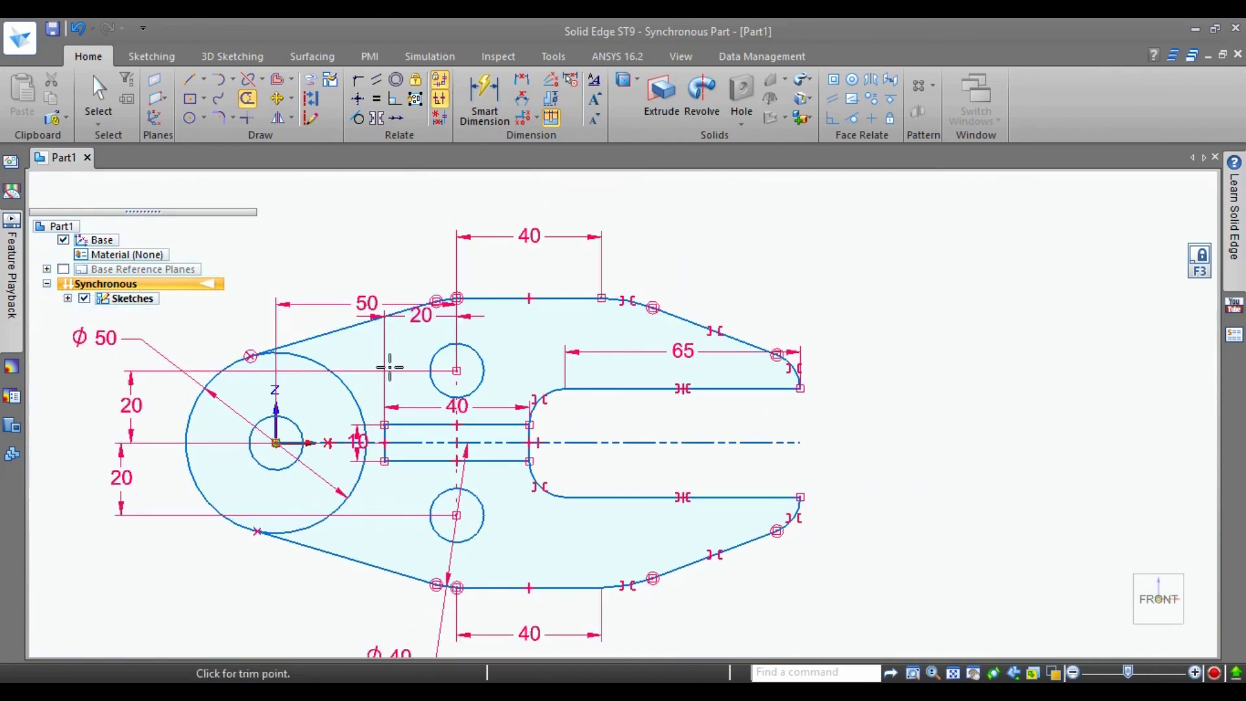
{"action": "left_click", "coordinate": [410, 434]}
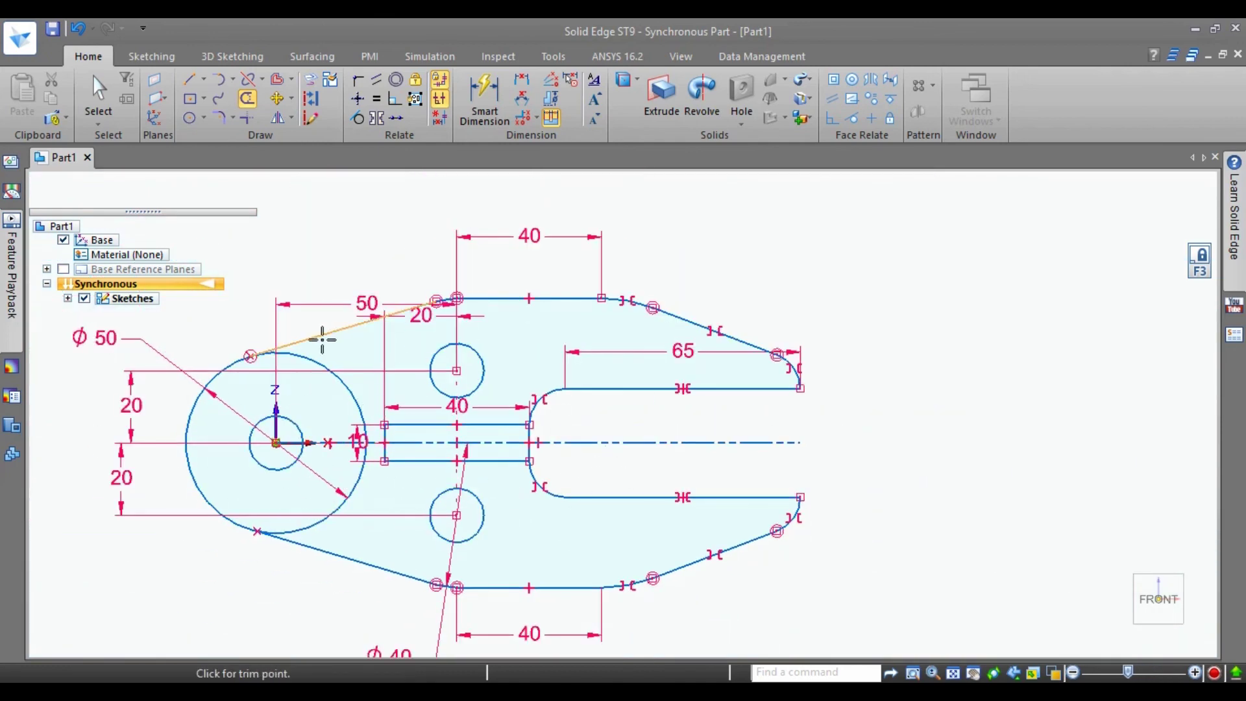
Step: Check the PDF reference drawing in Acrobat Reader and trim the 50 mm circle's inner arcs between the tangent lines, keeping the outer left arc
{"action": "key", "text": "alt+Tab"}
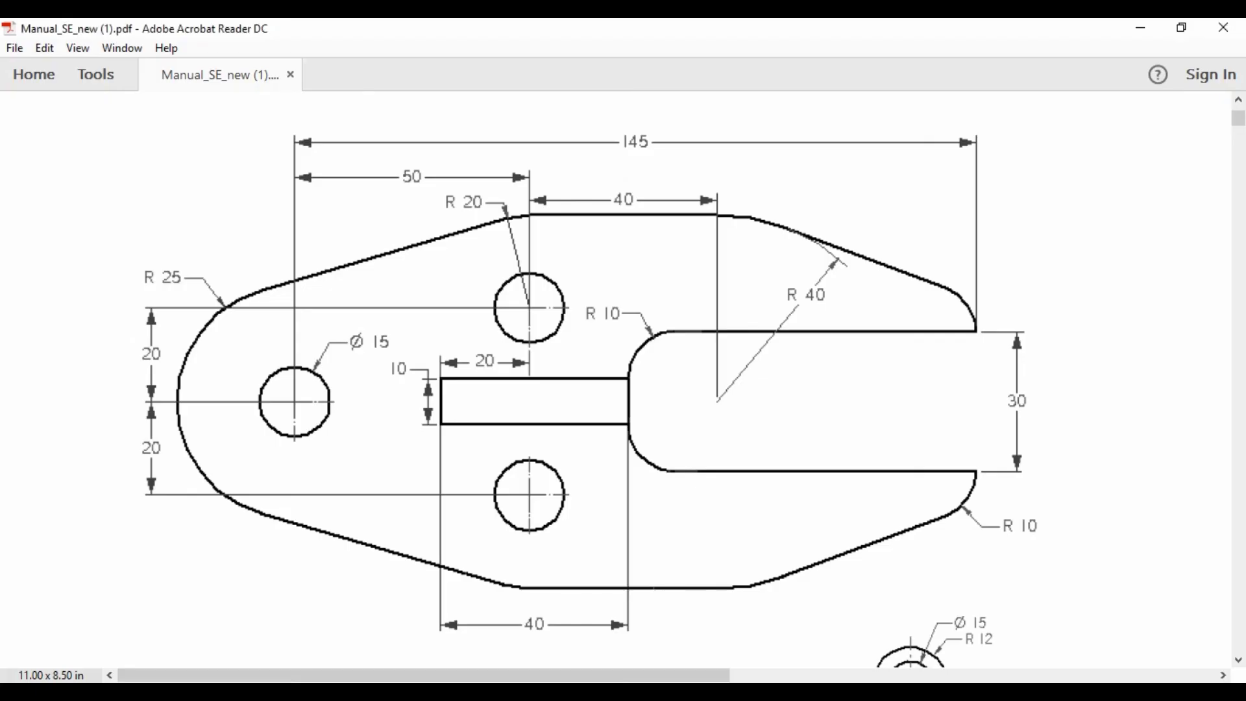
{"action": "key", "text": "alt+Tab"}
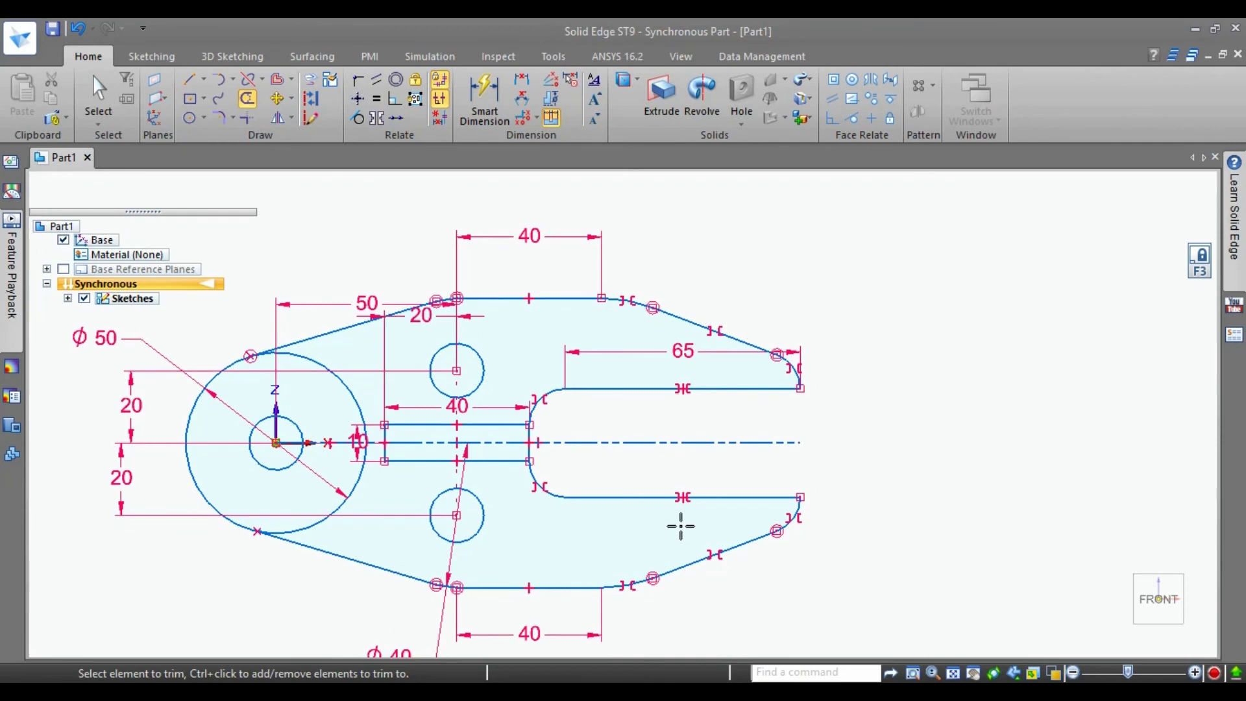
{"action": "left_click", "coordinate": [247, 98]}
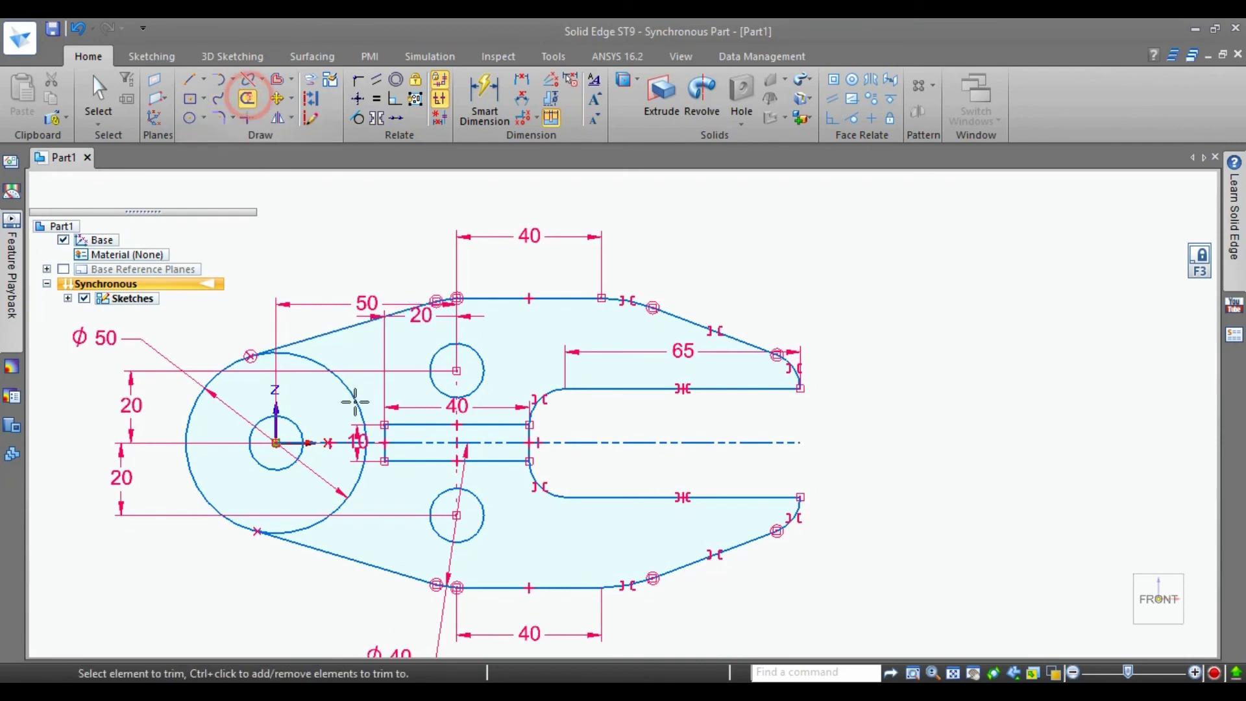
{"action": "left_click", "coordinate": [354, 399]}
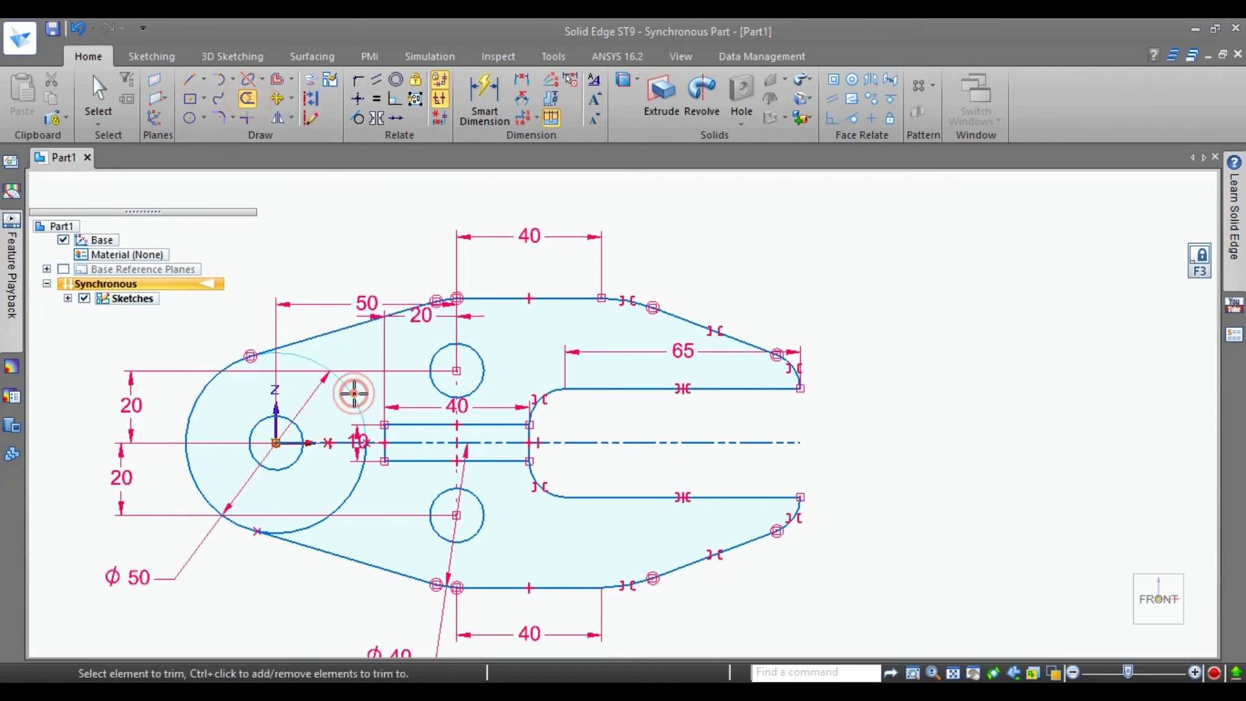
{"action": "left_click", "coordinate": [353, 498]}
{"action": "scroll", "coordinate": [211, 376], "scroll_direction": "up", "scroll_amount": 2}
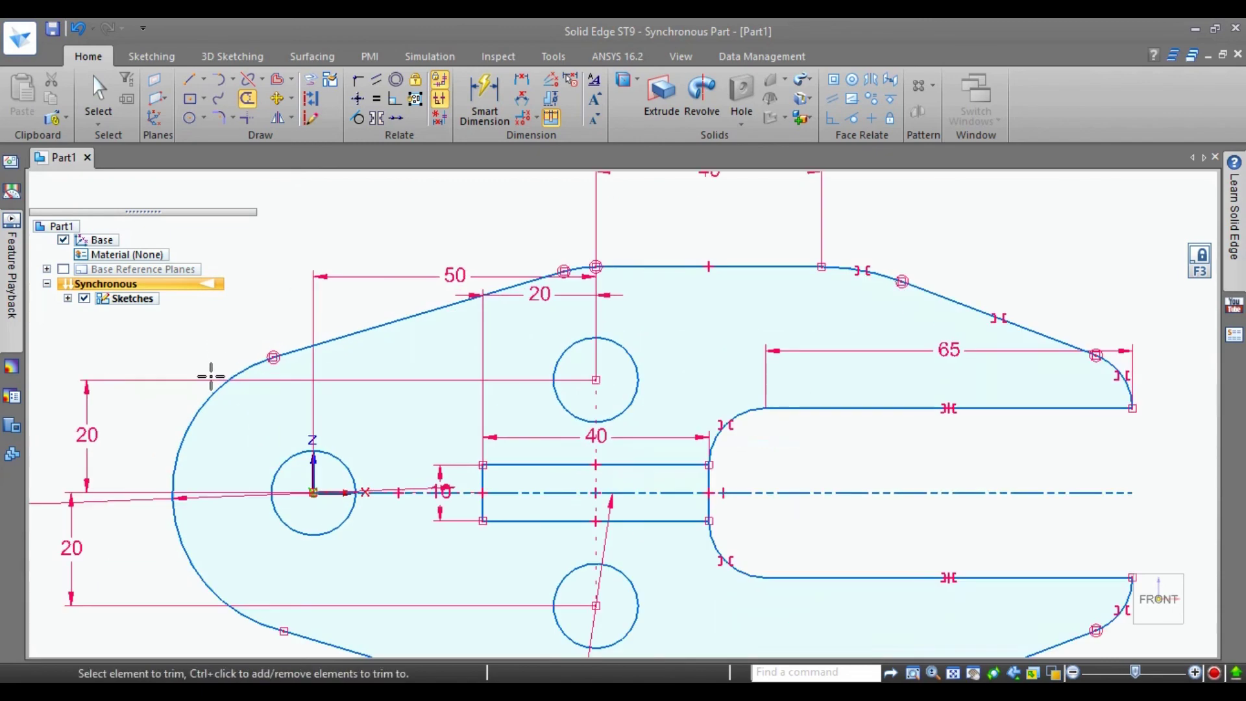
{"action": "scroll", "coordinate": [168, 389], "scroll_direction": "down", "scroll_amount": 2}
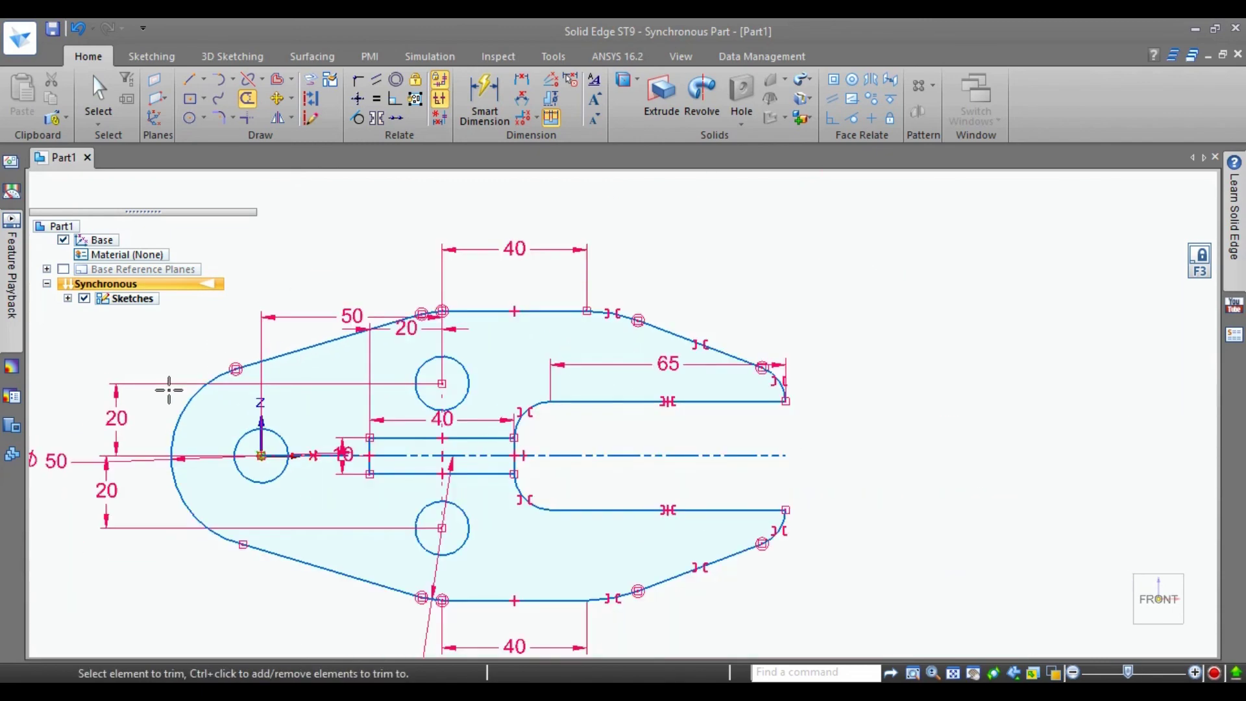